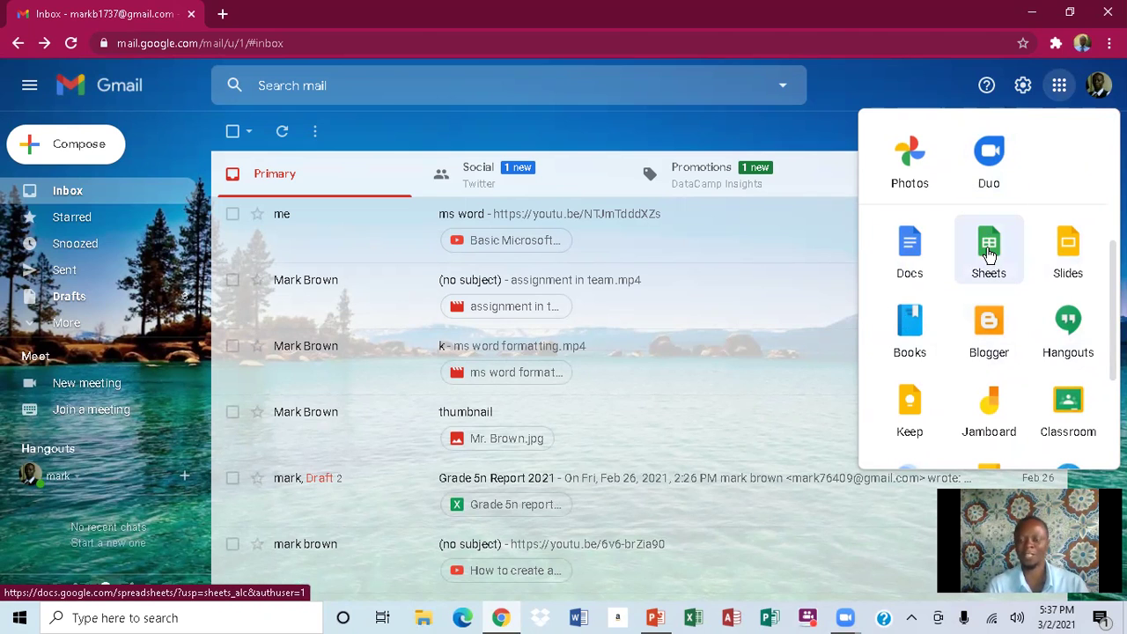
- Open Google Sheets from the Gmail inbox and create a new blank spreadsheet
{"action": "mouse_move", "coordinate": [985, 251]}
{"action": "left_mouse_down"}
{"action": "mouse_move", "coordinate": [979, 353]}
{"action": "mouse_move", "coordinate": [1042, 345]}
{"action": "mouse_move", "coordinate": [1008, 271]}
{"action": "mouse_move", "coordinate": [1052, 403]}
{"action": "mouse_move", "coordinate": [951, 297]}
{"action": "mouse_move", "coordinate": [1042, 352]}
{"action": "mouse_move", "coordinate": [974, 319]}
{"action": "mouse_move", "coordinate": [979, 264]}
{"action": "mouse_move", "coordinate": [968, 244]}
{"action": "mouse_move", "coordinate": [988, 379]}
{"action": "mouse_move", "coordinate": [998, 253]}
{"action": "left_mouse_up"}
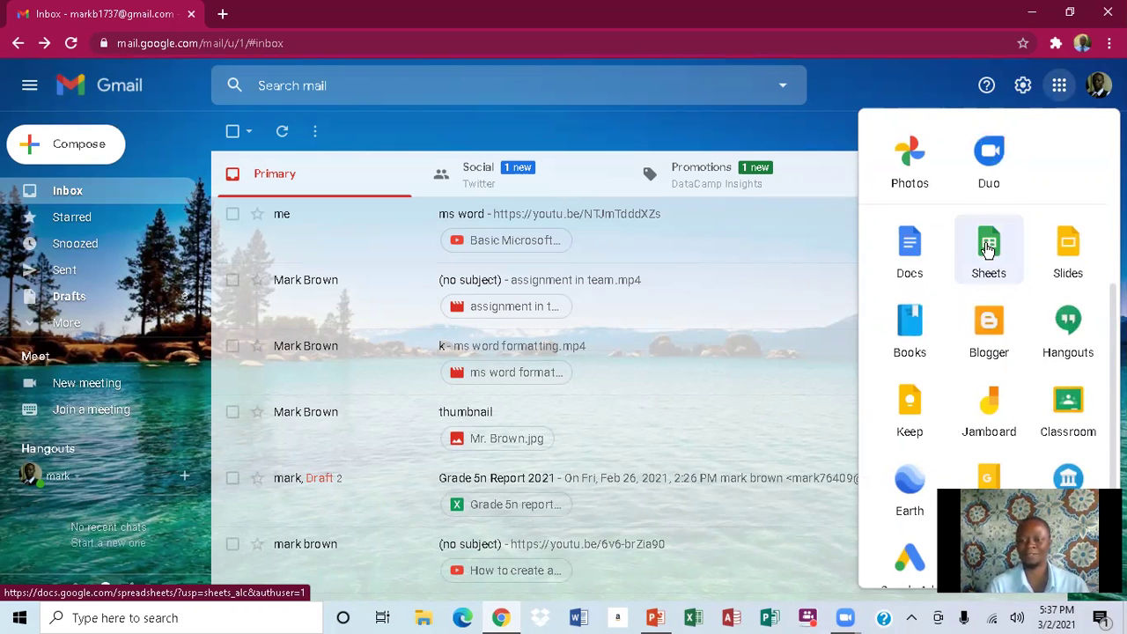
{"action": "left_click", "coordinate": [988, 250]}
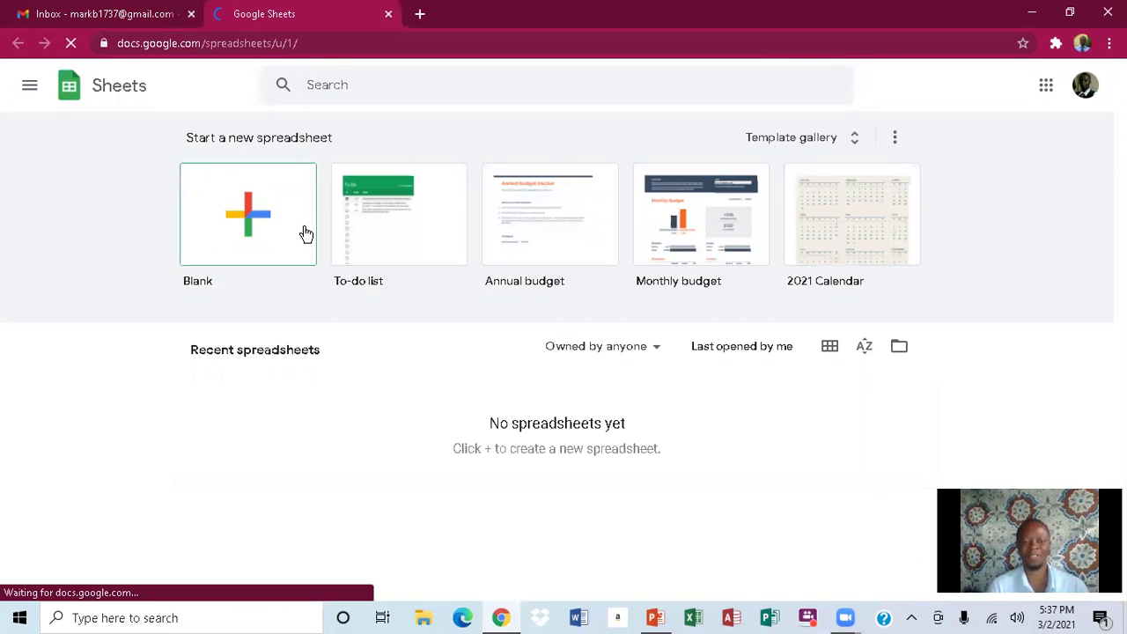
{"action": "left_click", "coordinate": [250, 224]}
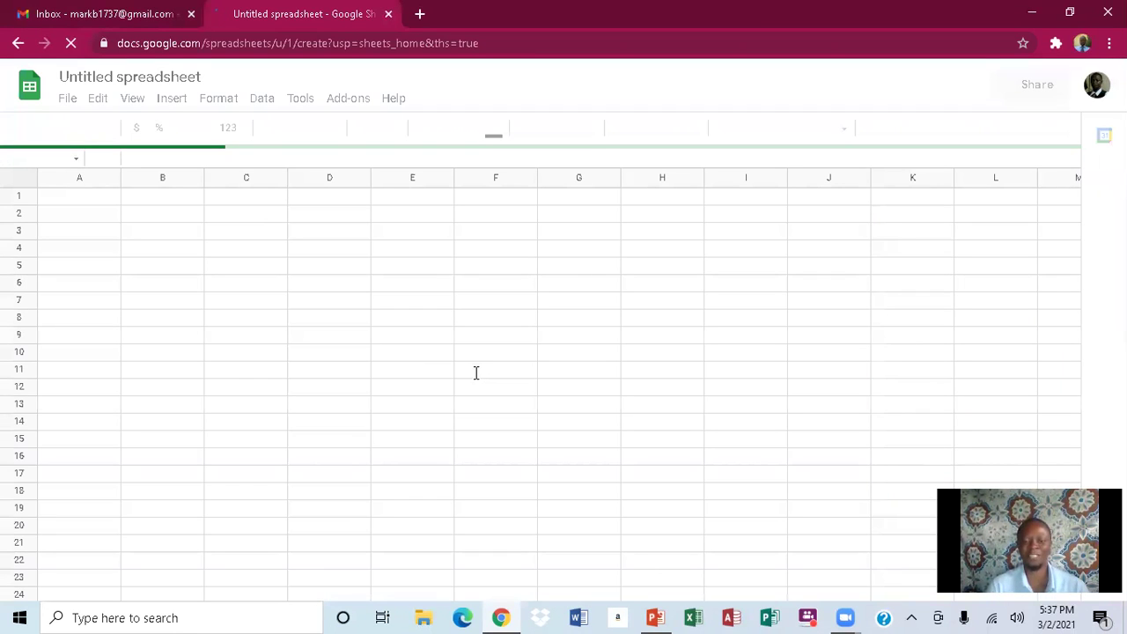
- Switch to PowerPoint to review the Google Sheet topics slide, and return to the new spreadsheet in Chrome
{"action": "key", "text": "alt+Tab"}
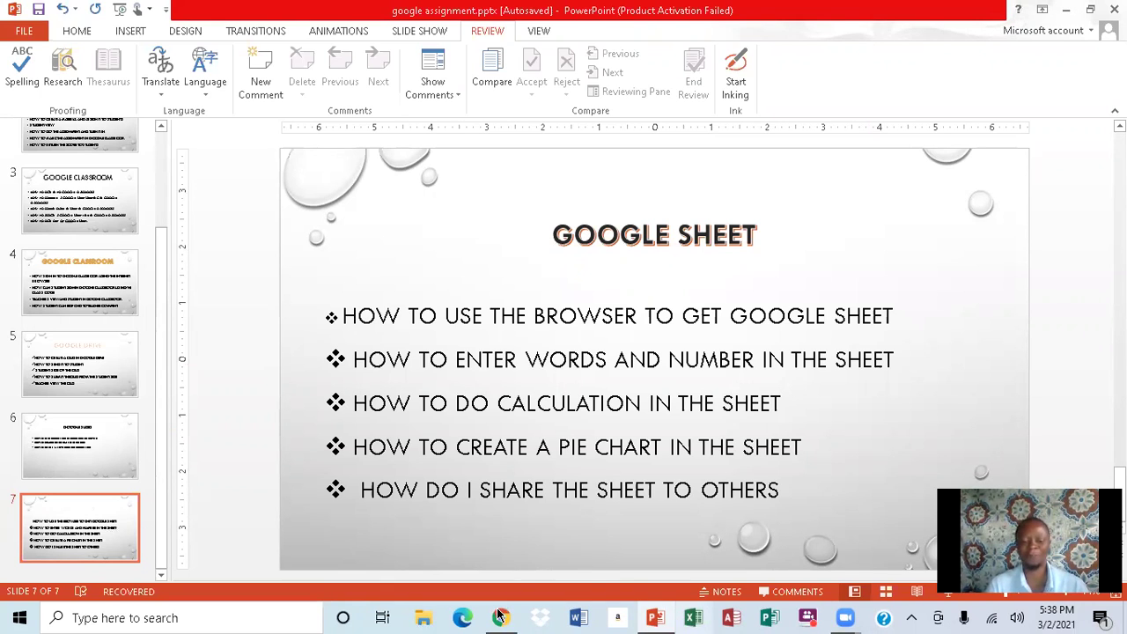
{"action": "mouse_move", "coordinate": [499, 617]}
{"action": "left_click", "coordinate": [497, 563]}
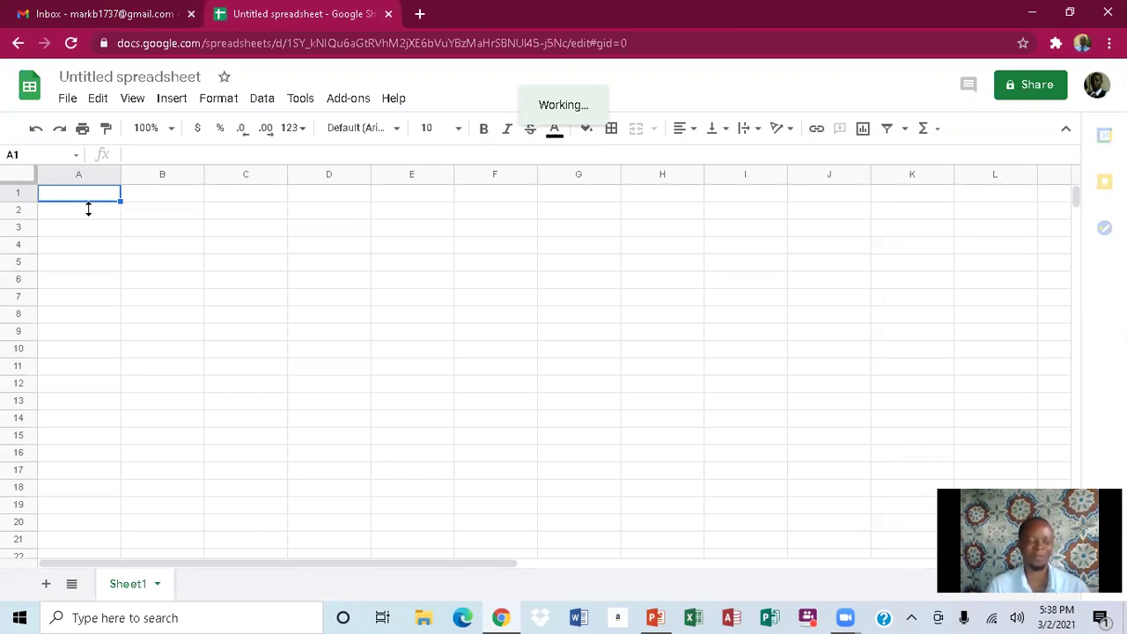
{"action": "left_click", "coordinate": [214, 230]}
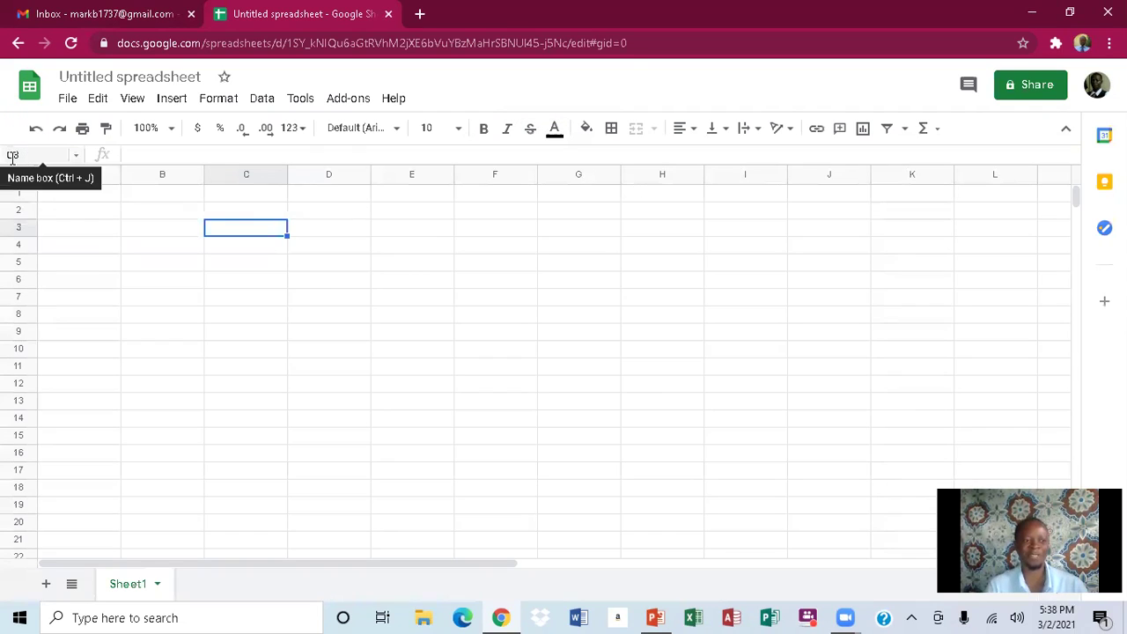
{"action": "left_click", "coordinate": [90, 207]}
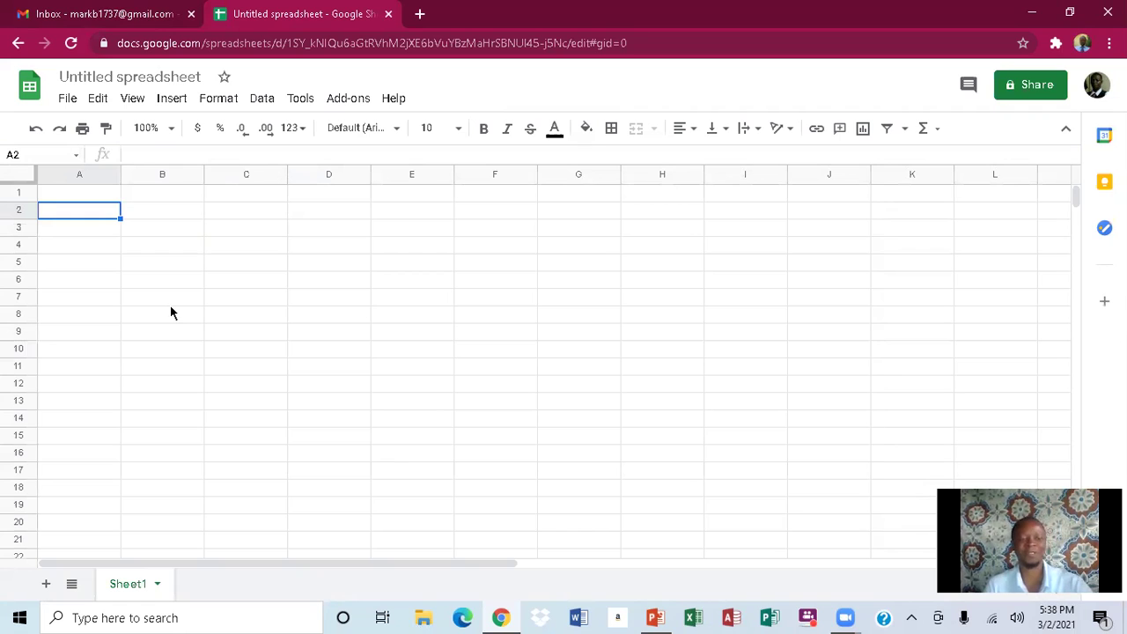
{"action": "type", "text": "s"}
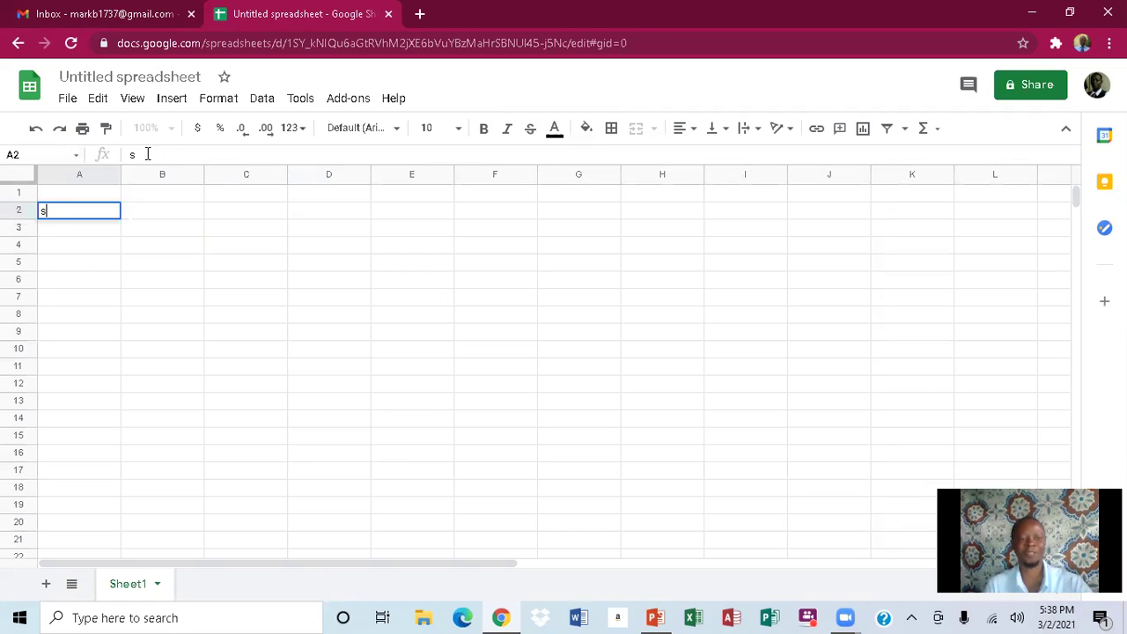
{"action": "key", "text": "Escape"}
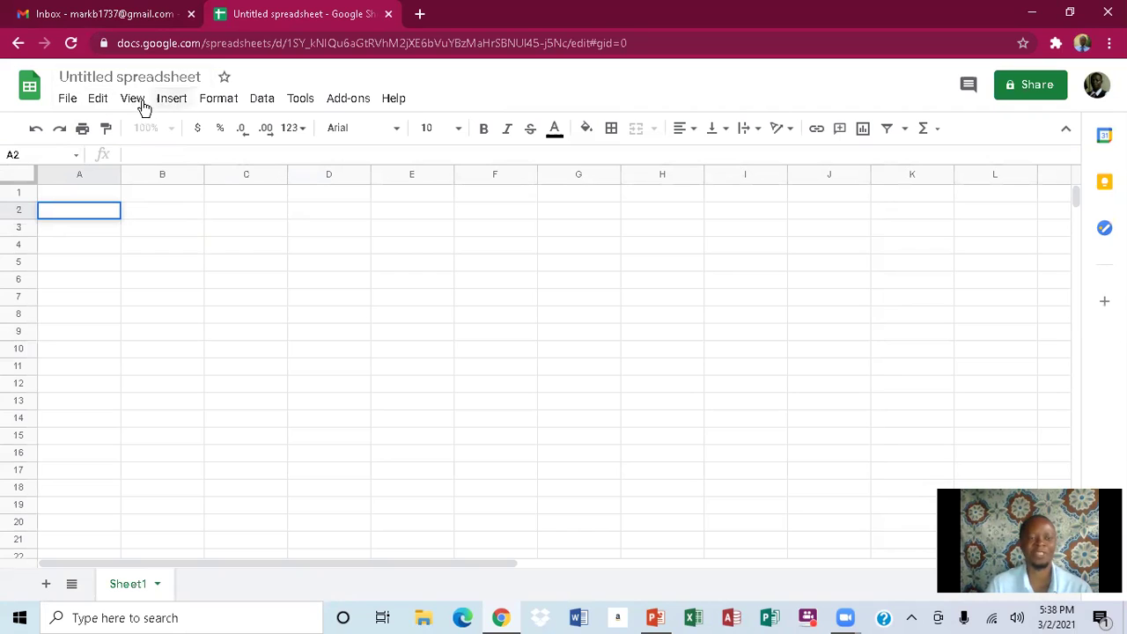
- Rename the untitled spreadsheet as "Maths Worksheet"
{"action": "left_click", "coordinate": [88, 76]}
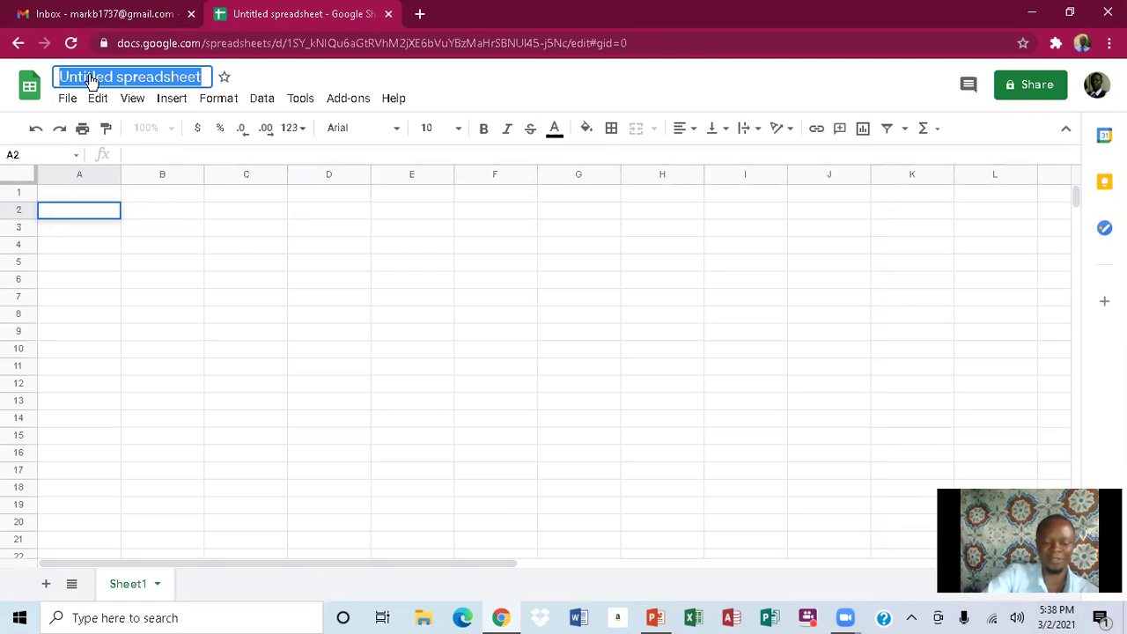
{"action": "type", "text": "Ma"}
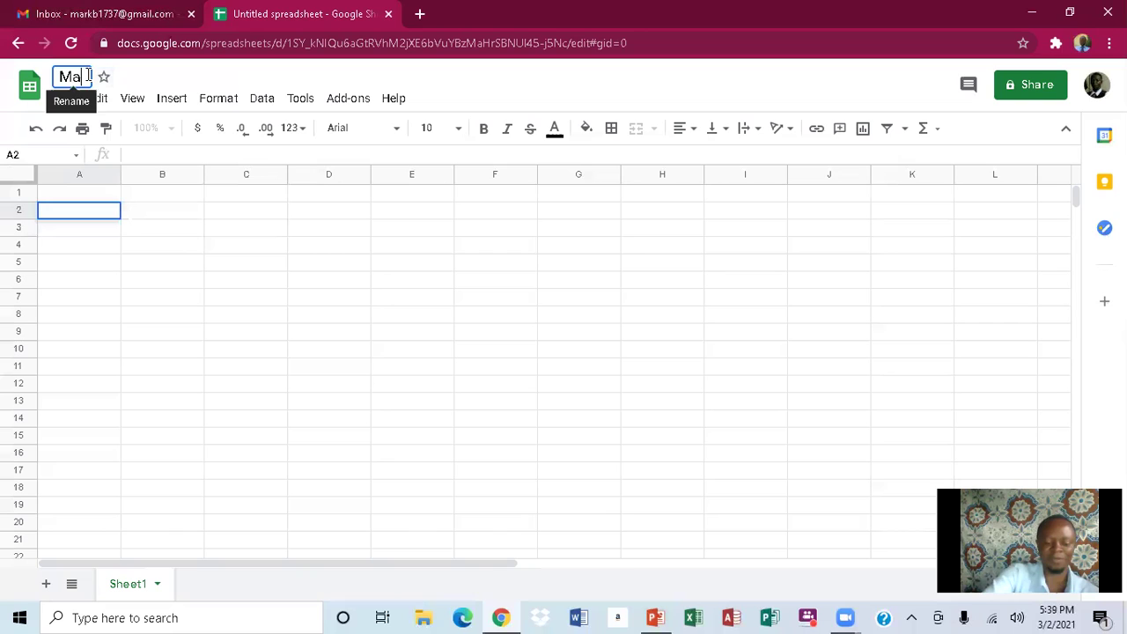
{"action": "type", "text": "ths W"}
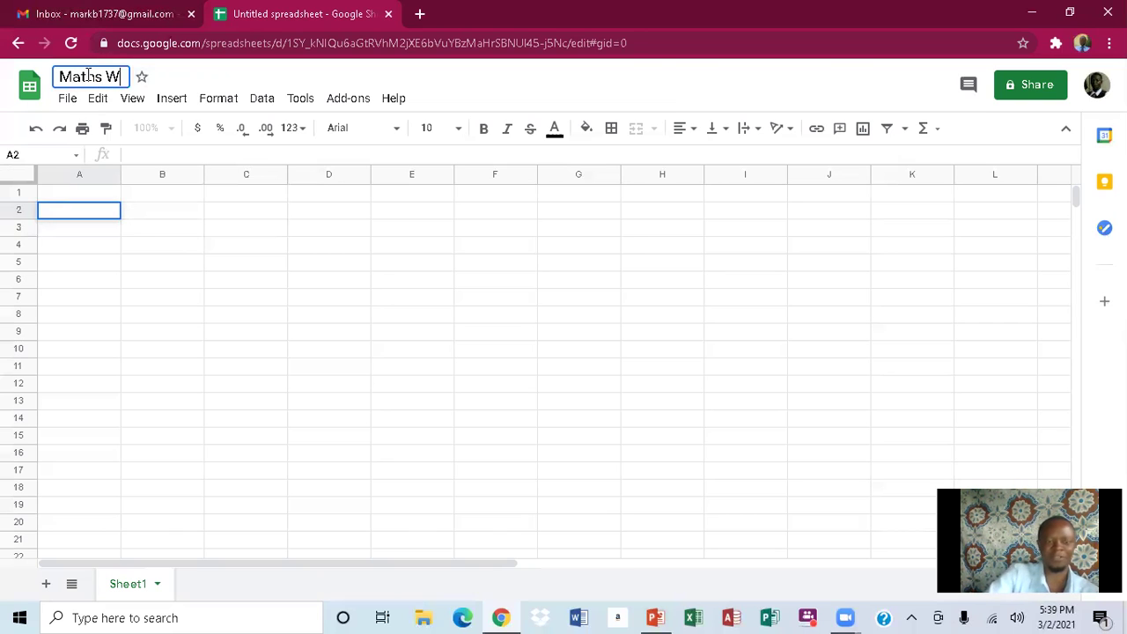
{"action": "type", "text": "or"}
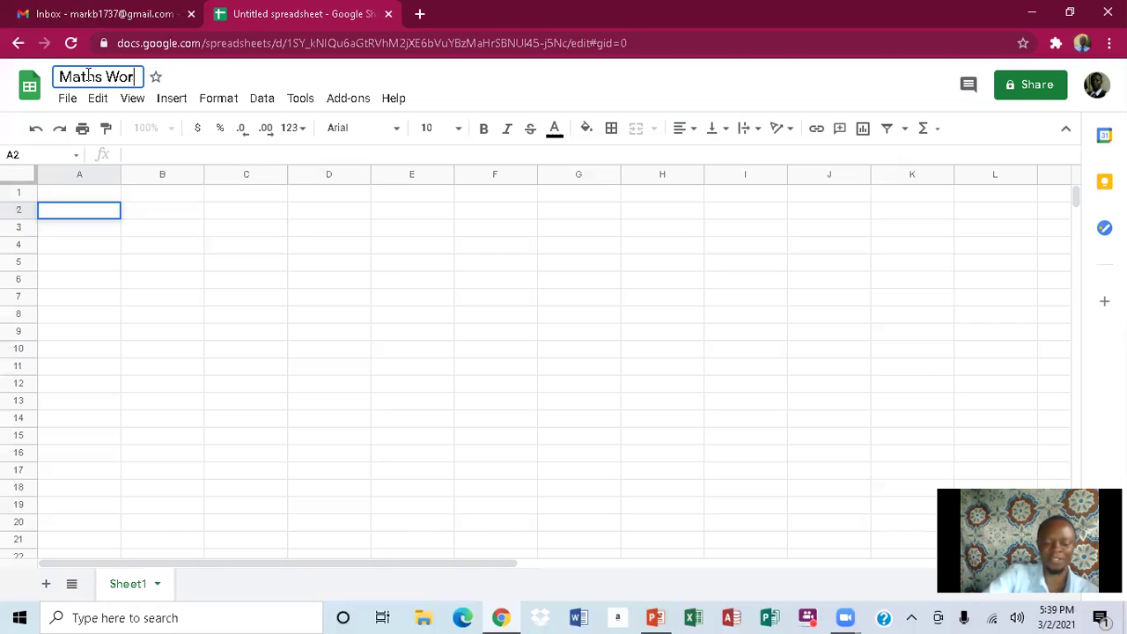
{"action": "type", "text": "kshe"}
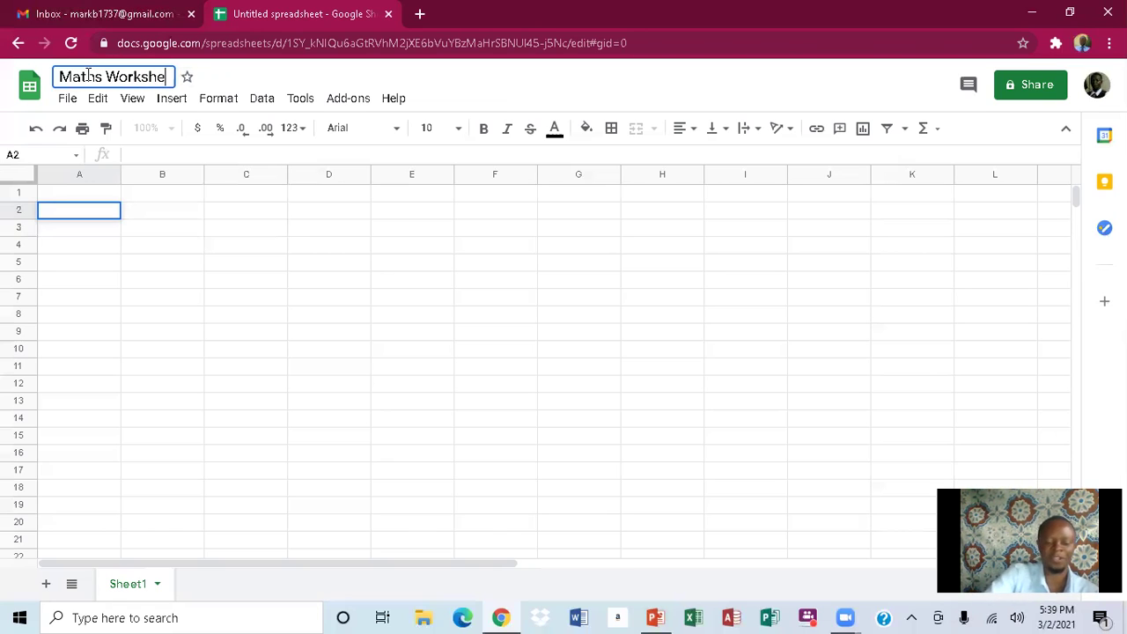
{"action": "type", "text": "et"}
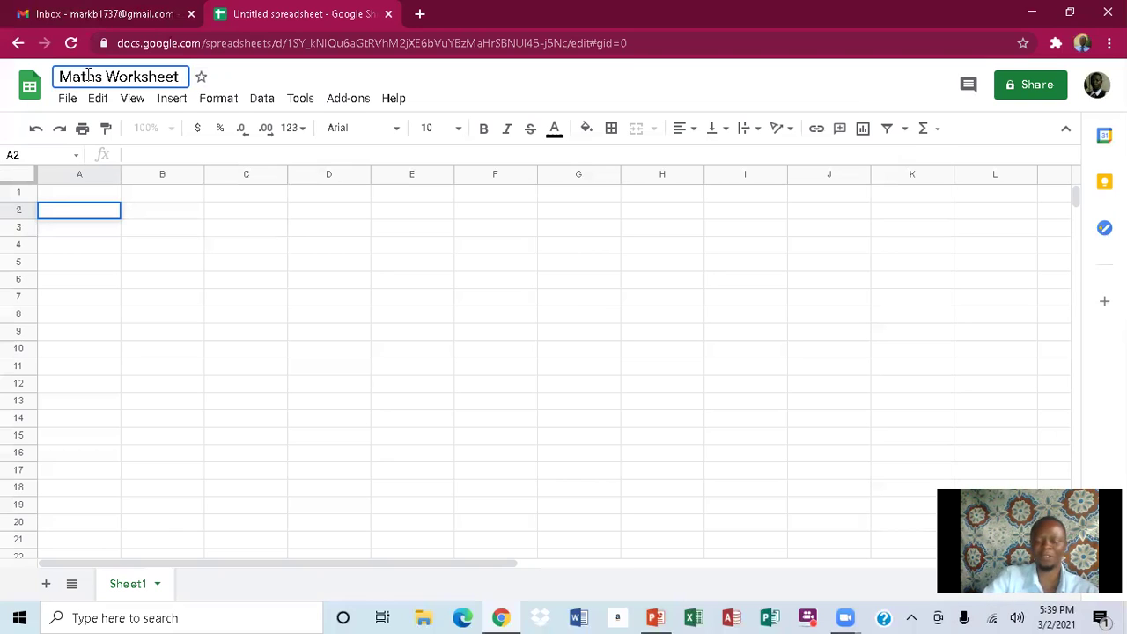
{"action": "key", "text": "Return"}
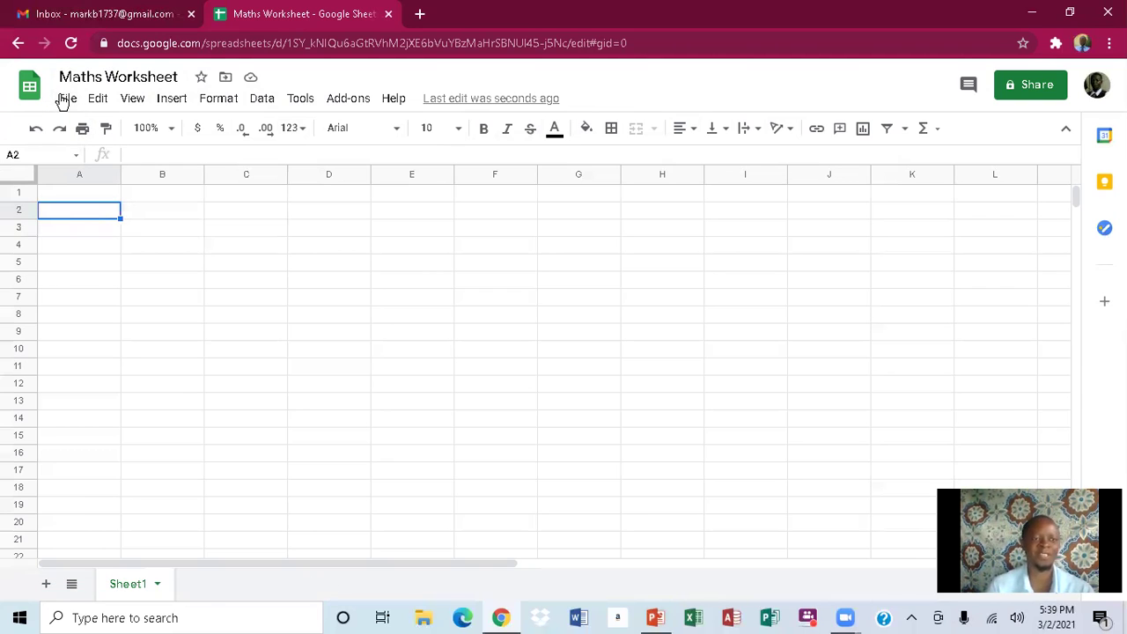
{"action": "left_click", "coordinate": [66, 99]}
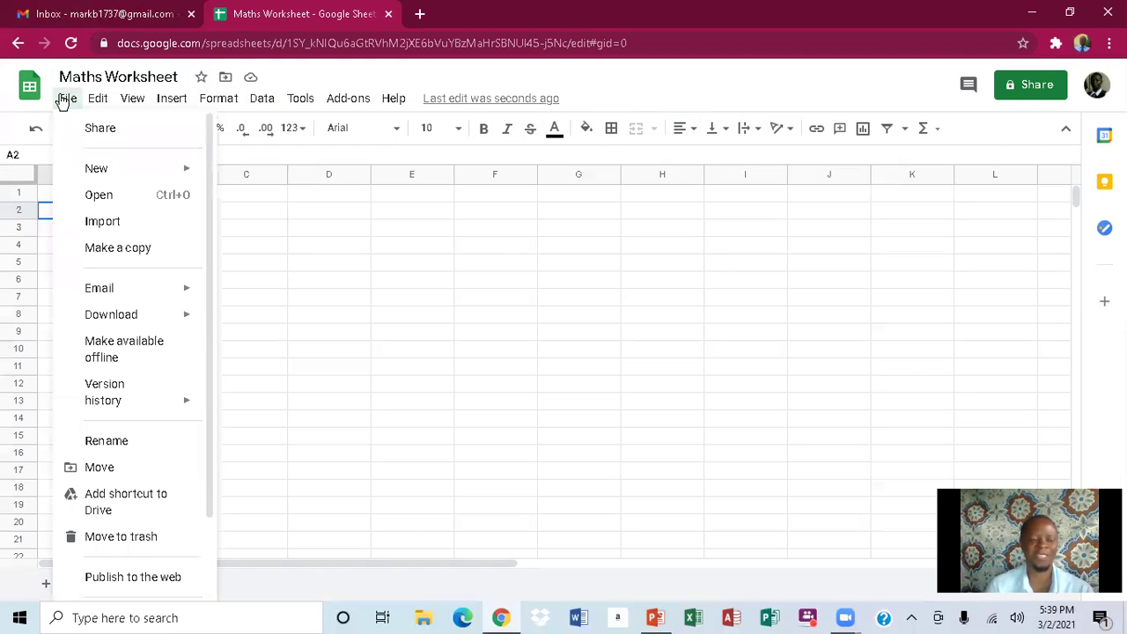
{"action": "left_click", "coordinate": [62, 100]}
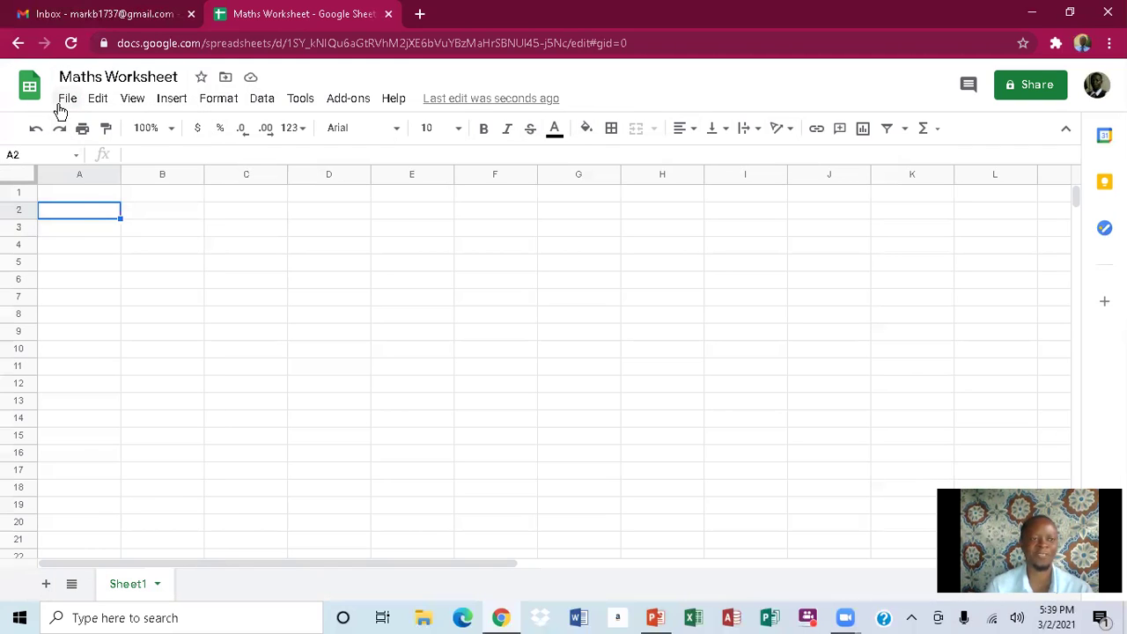
{"action": "left_click", "coordinate": [60, 107]}
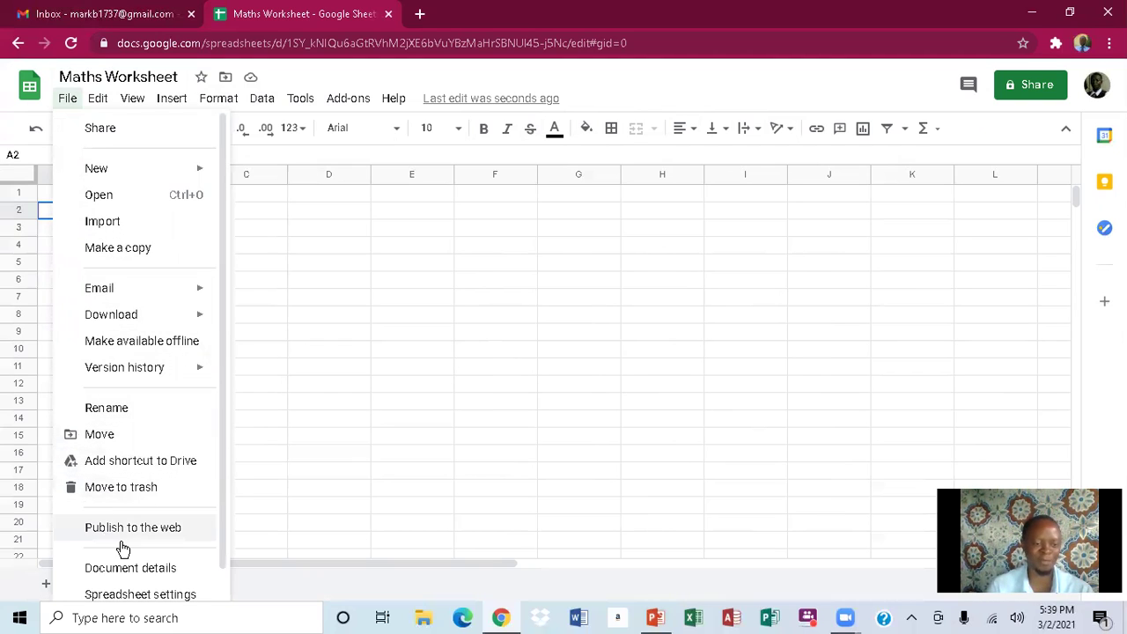
{"action": "left_click", "coordinate": [100, 99]}
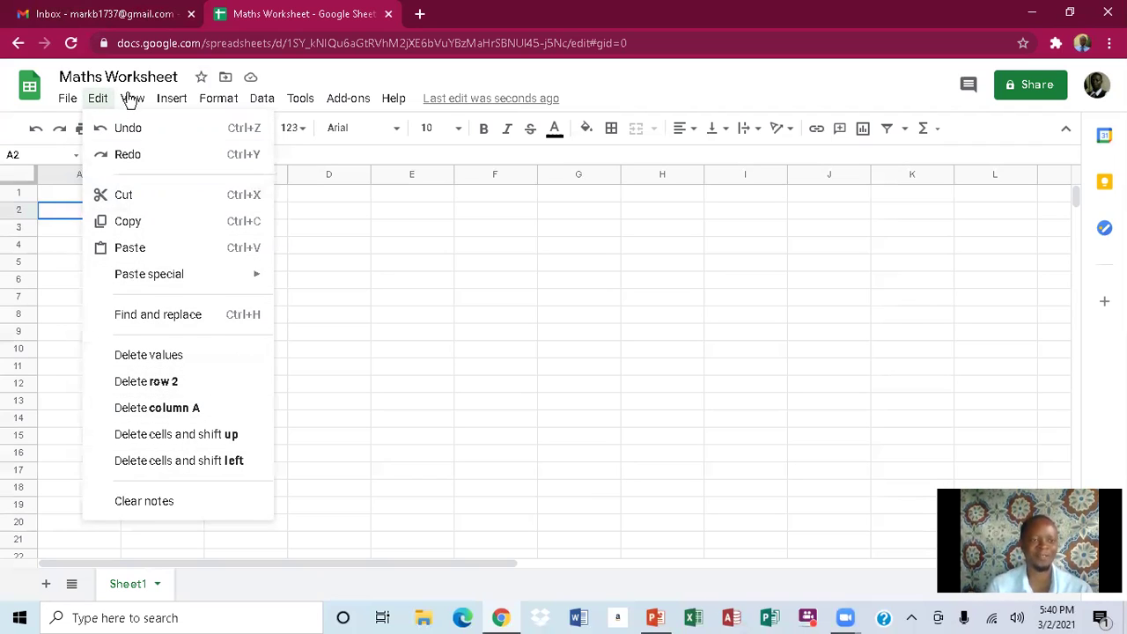
{"action": "mouse_move", "coordinate": [134, 101]}
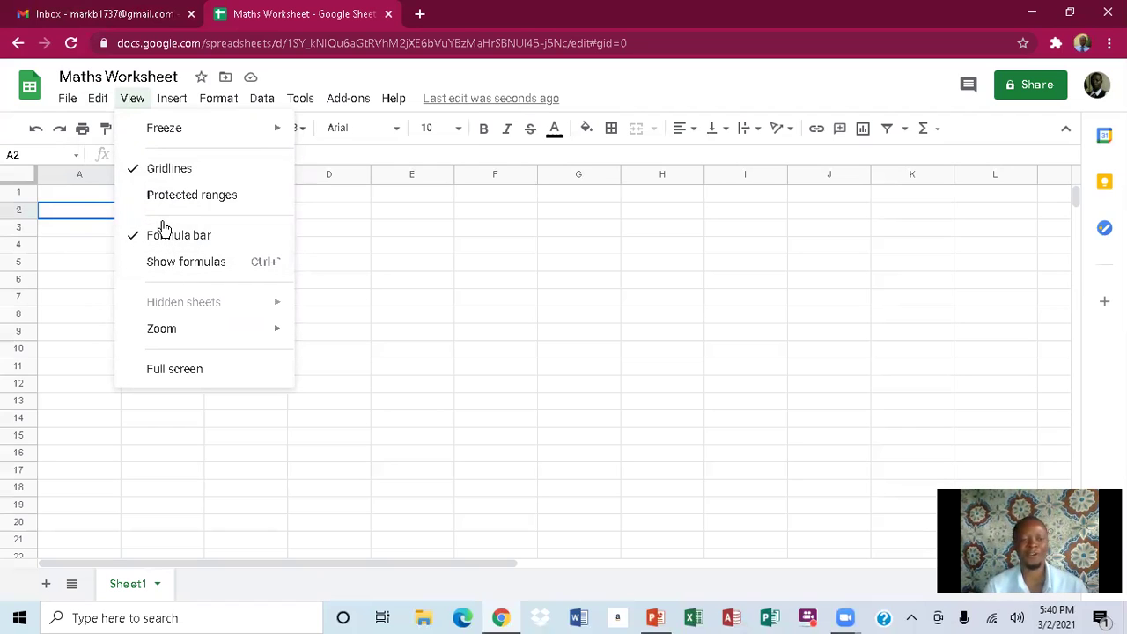
{"action": "mouse_move", "coordinate": [174, 103]}
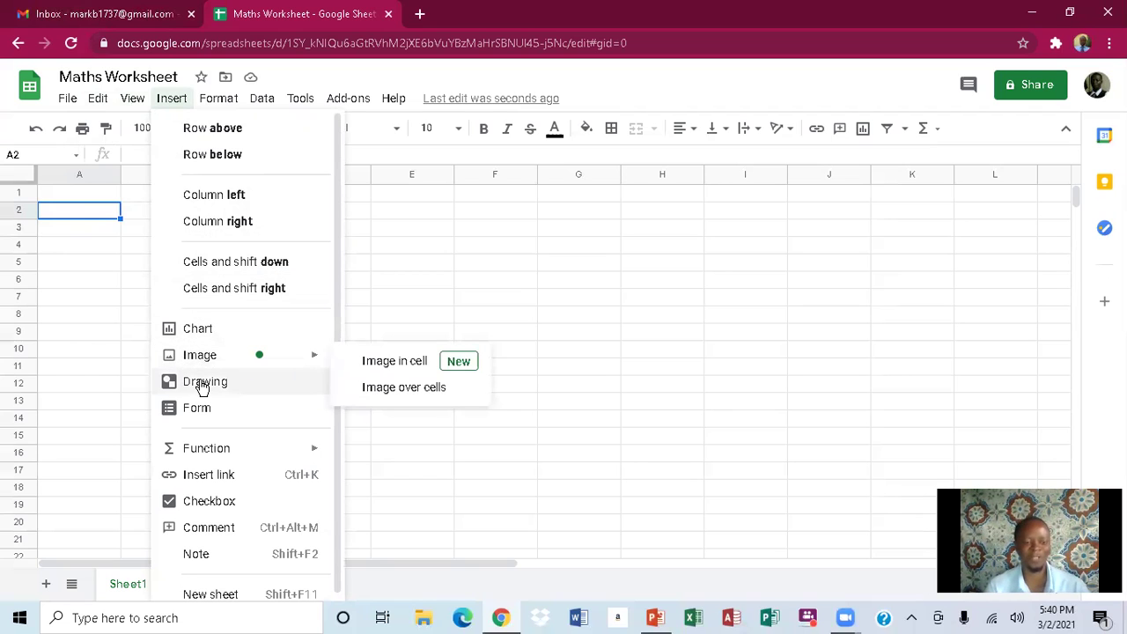
{"action": "mouse_move", "coordinate": [192, 456]}
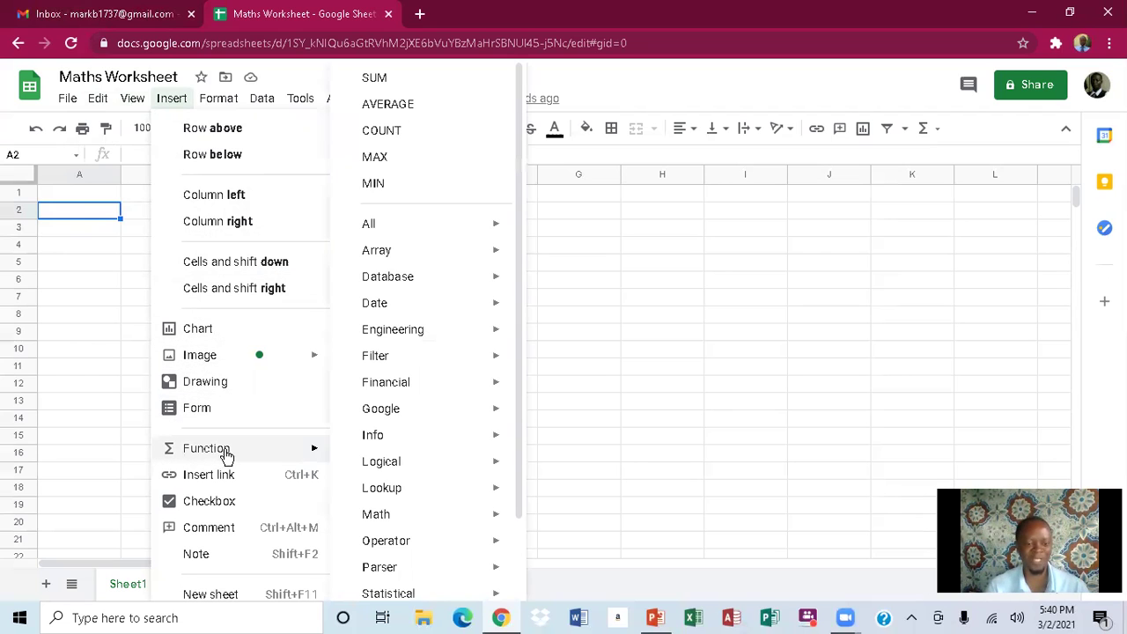
{"action": "mouse_move", "coordinate": [422, 328]}
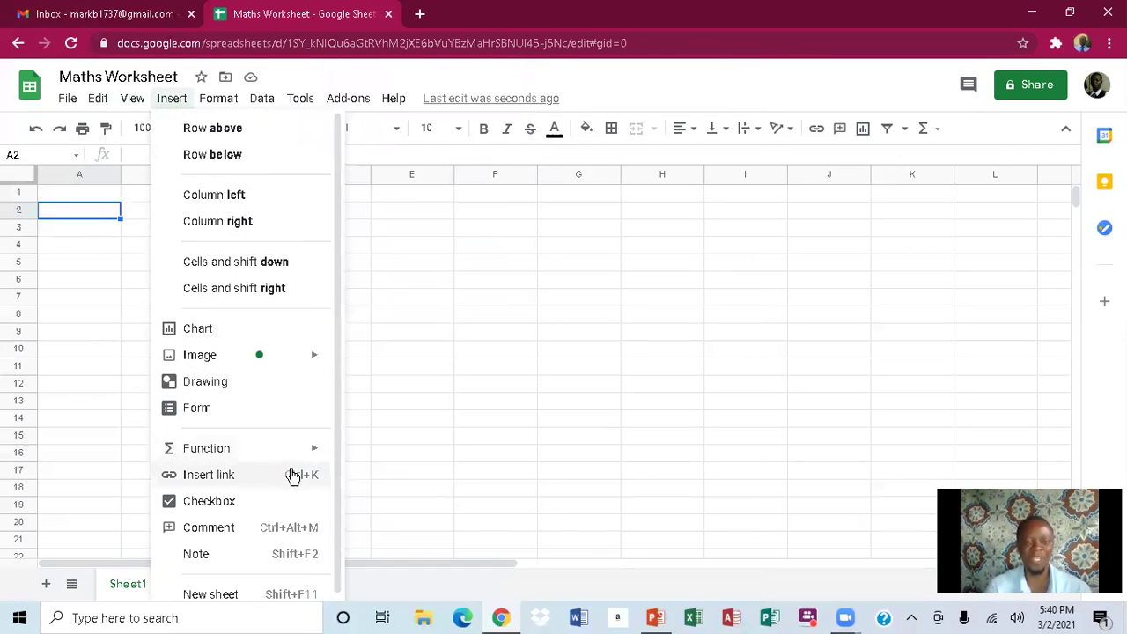
{"action": "left_click", "coordinate": [228, 104]}
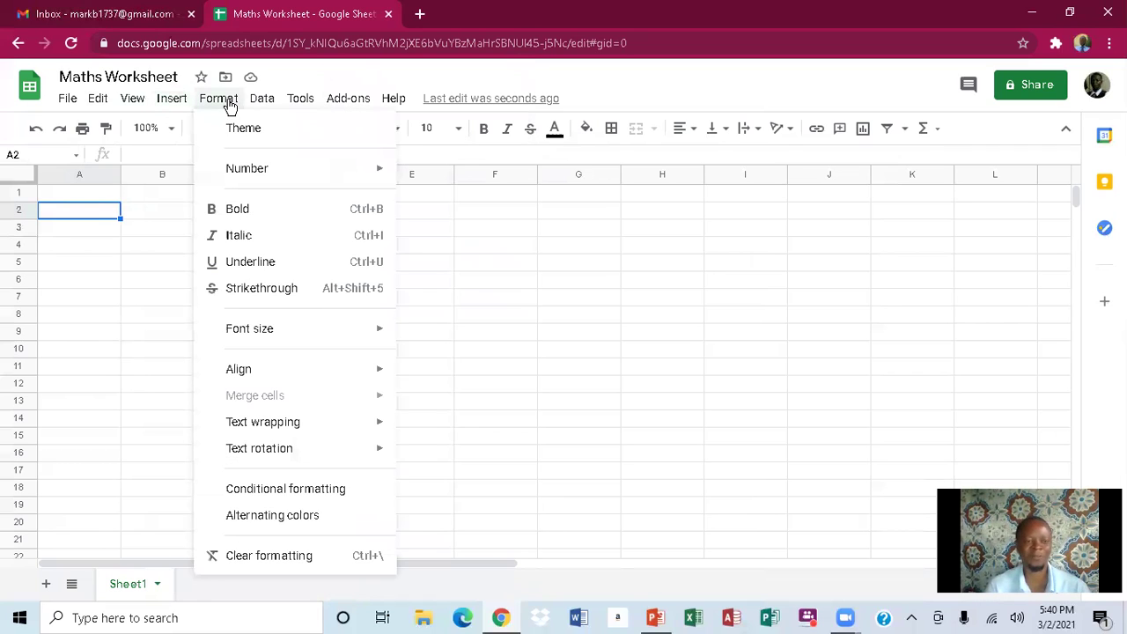
{"action": "mouse_move", "coordinate": [255, 170]}
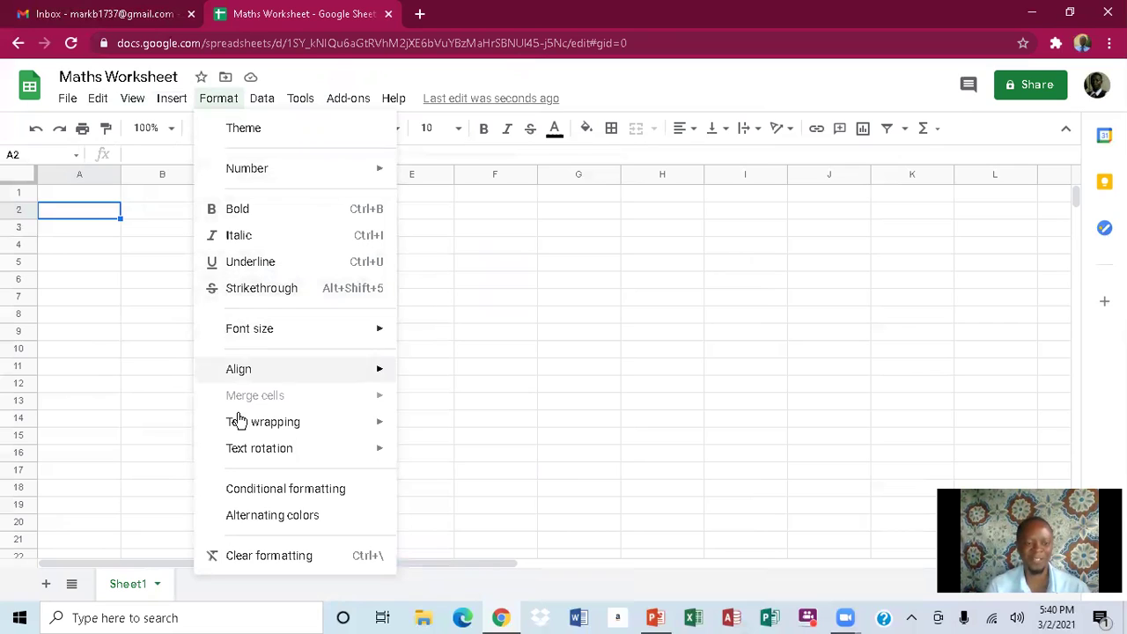
{"action": "mouse_move", "coordinate": [275, 431]}
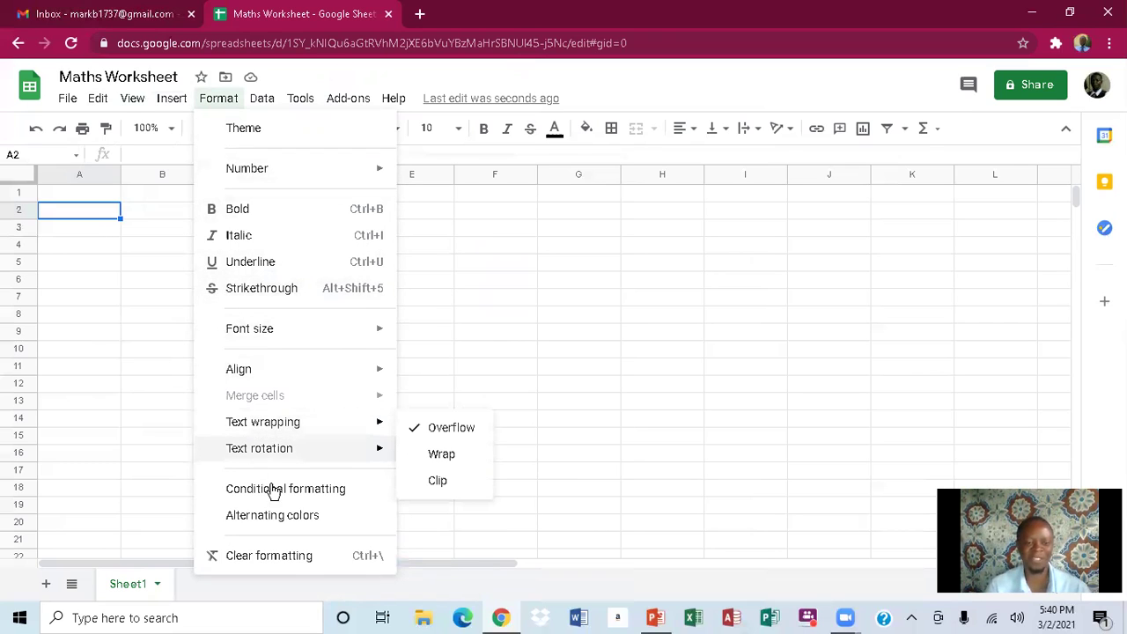
{"action": "mouse_move", "coordinate": [266, 97]}
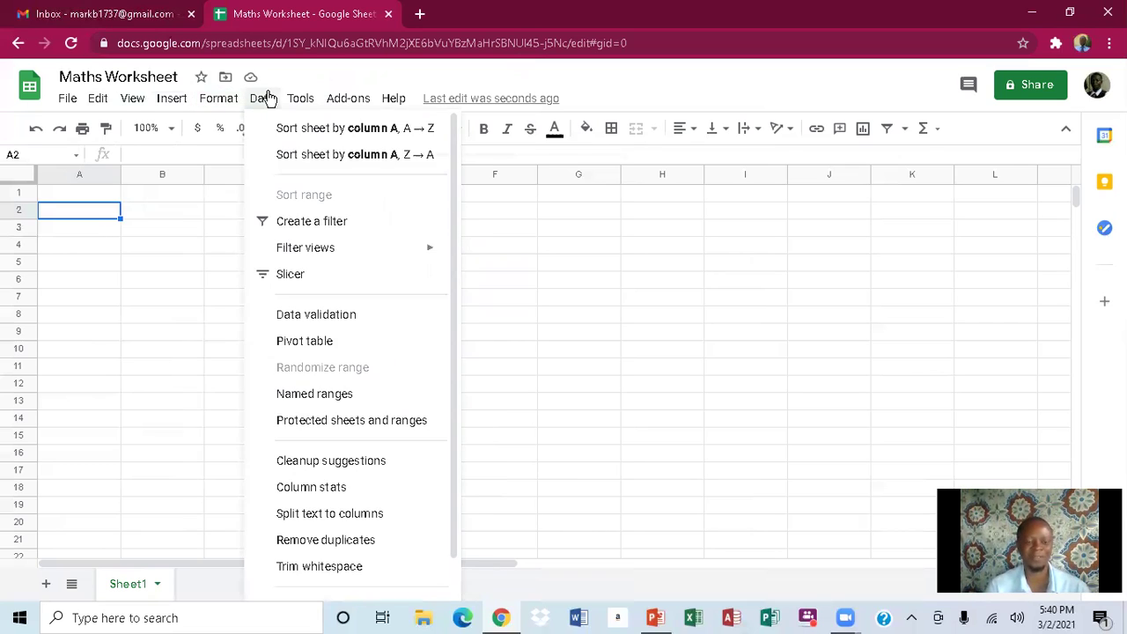
{"action": "mouse_move", "coordinate": [300, 255]}
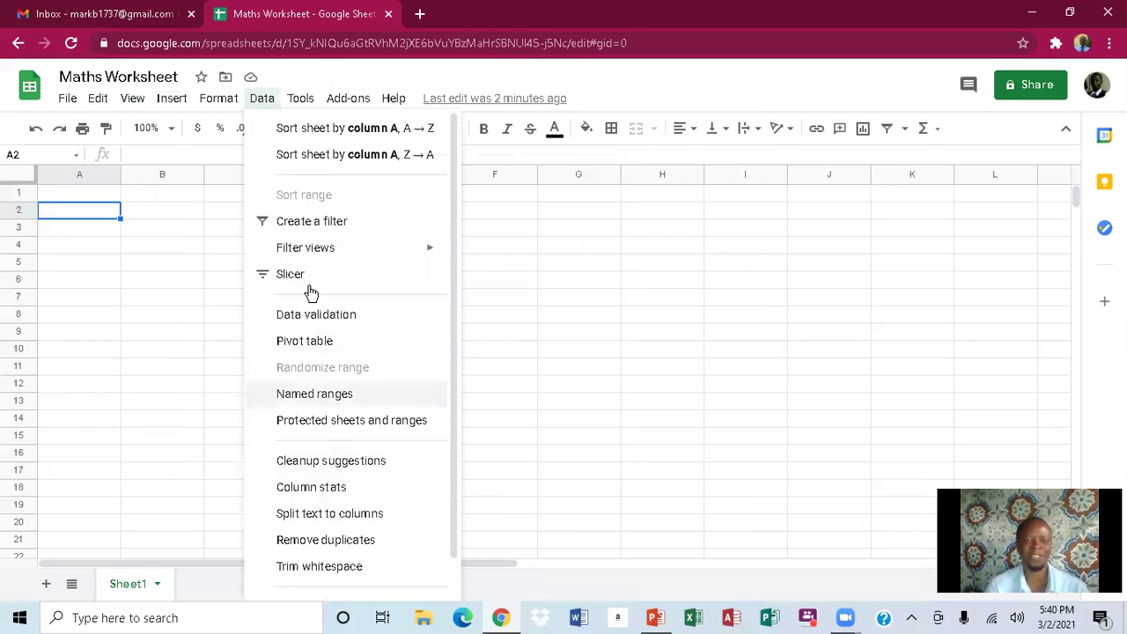
{"action": "mouse_move", "coordinate": [302, 99]}
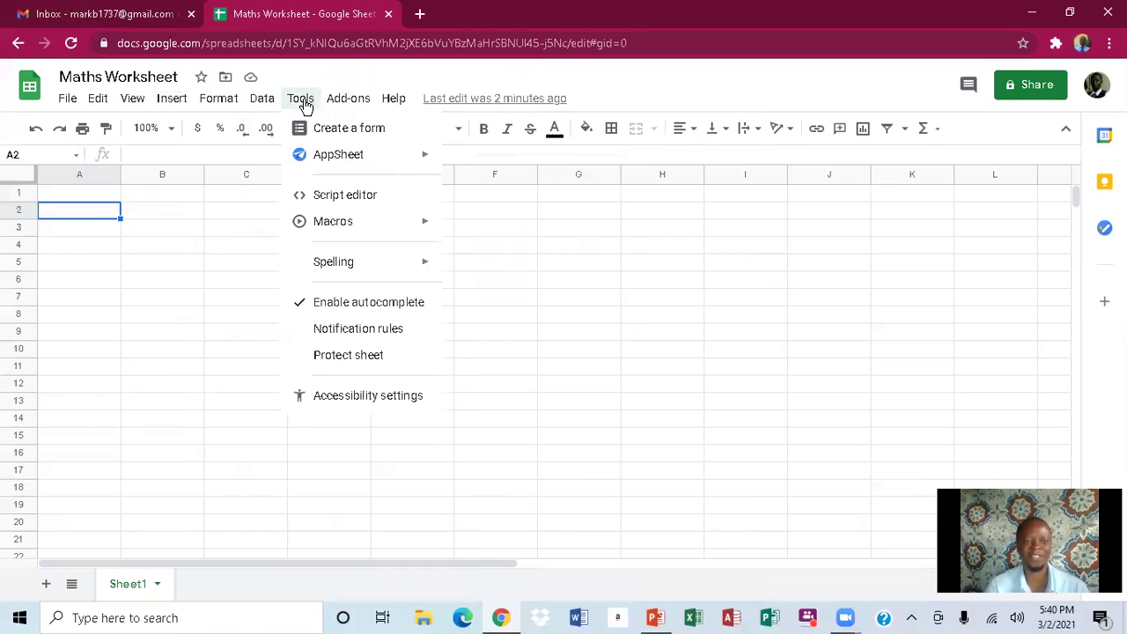
{"action": "mouse_move", "coordinate": [342, 163]}
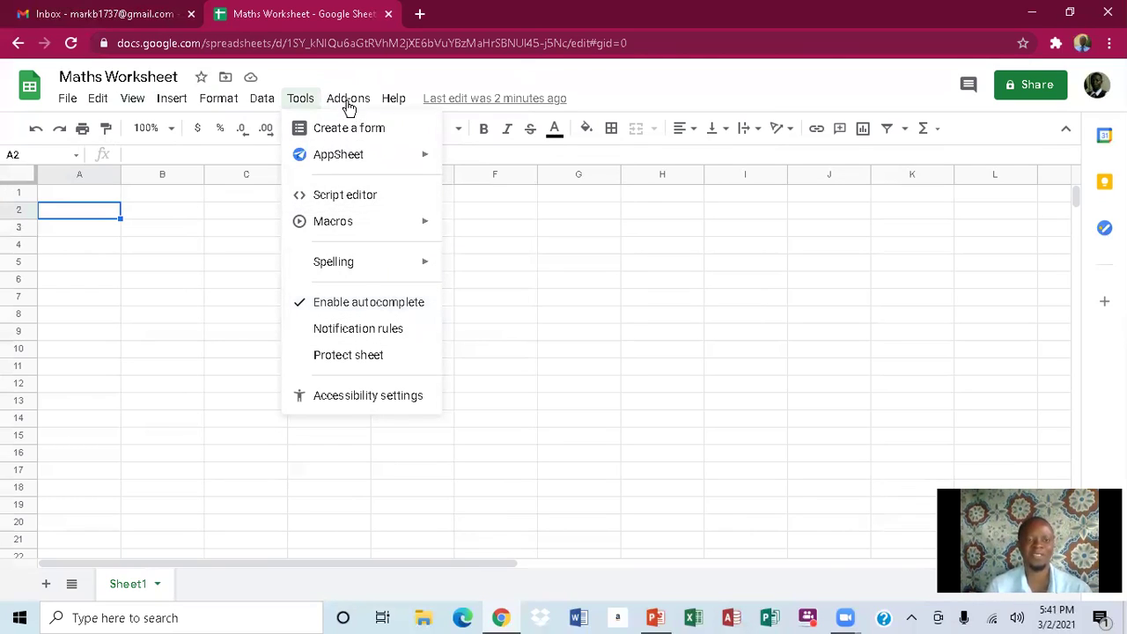
{"action": "mouse_move", "coordinate": [348, 97]}
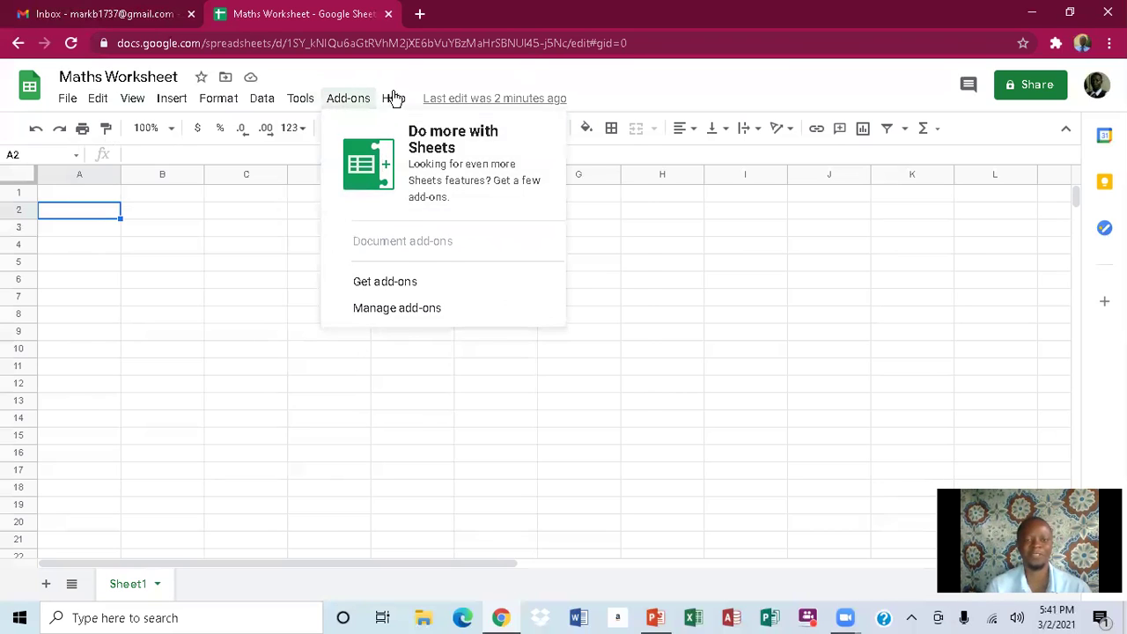
{"action": "mouse_move", "coordinate": [396, 98]}
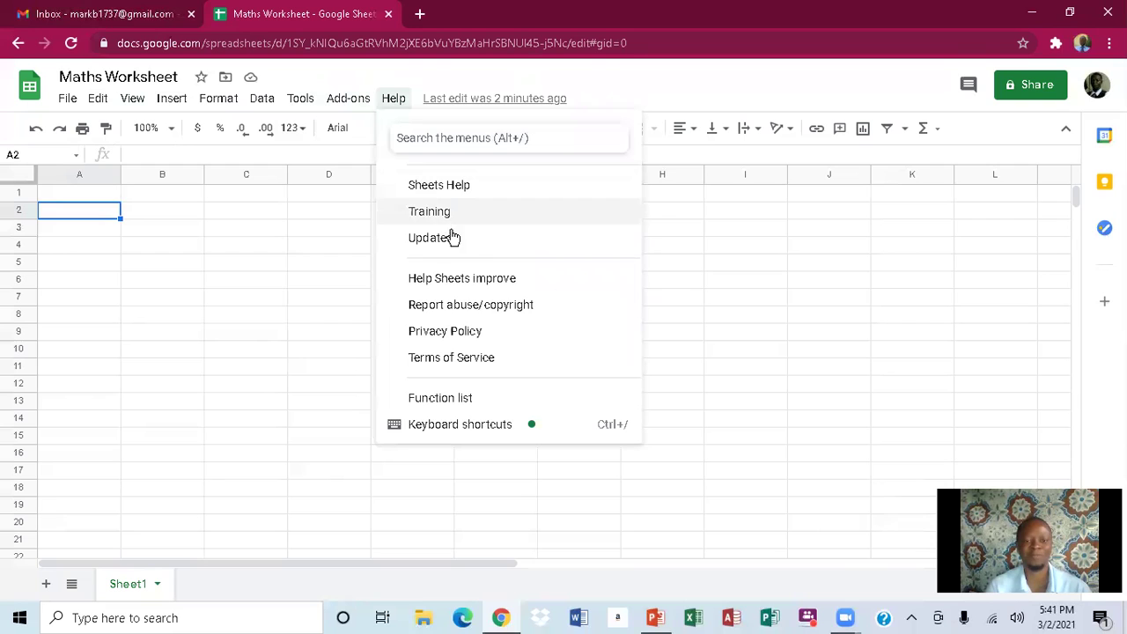
{"action": "left_click", "coordinate": [298, 98]}
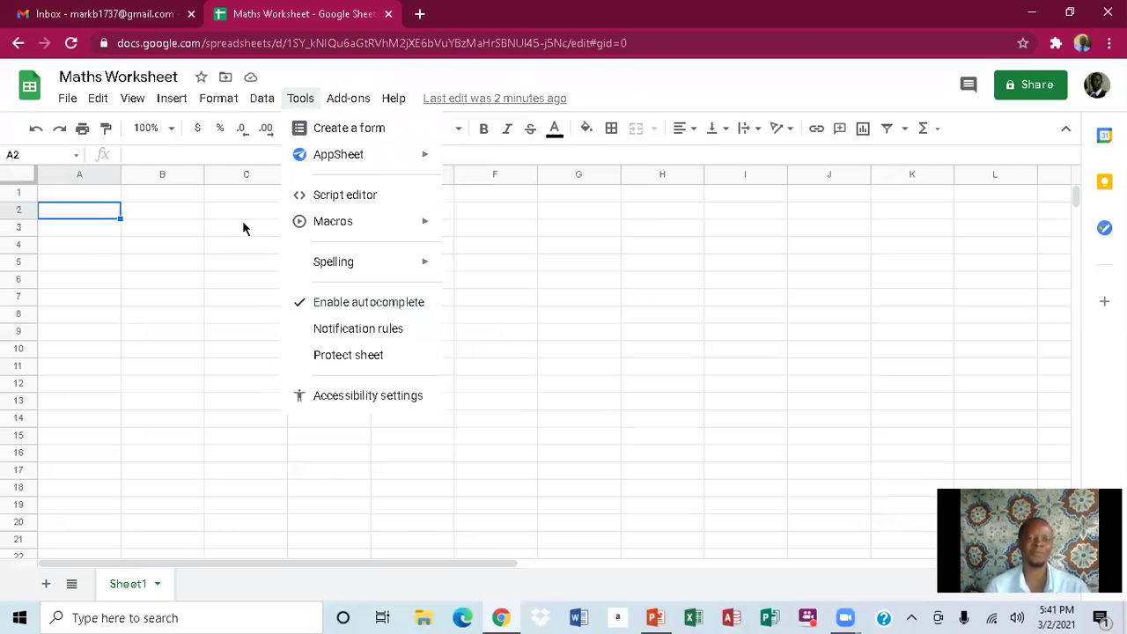
{"action": "left_click", "coordinate": [244, 228]}
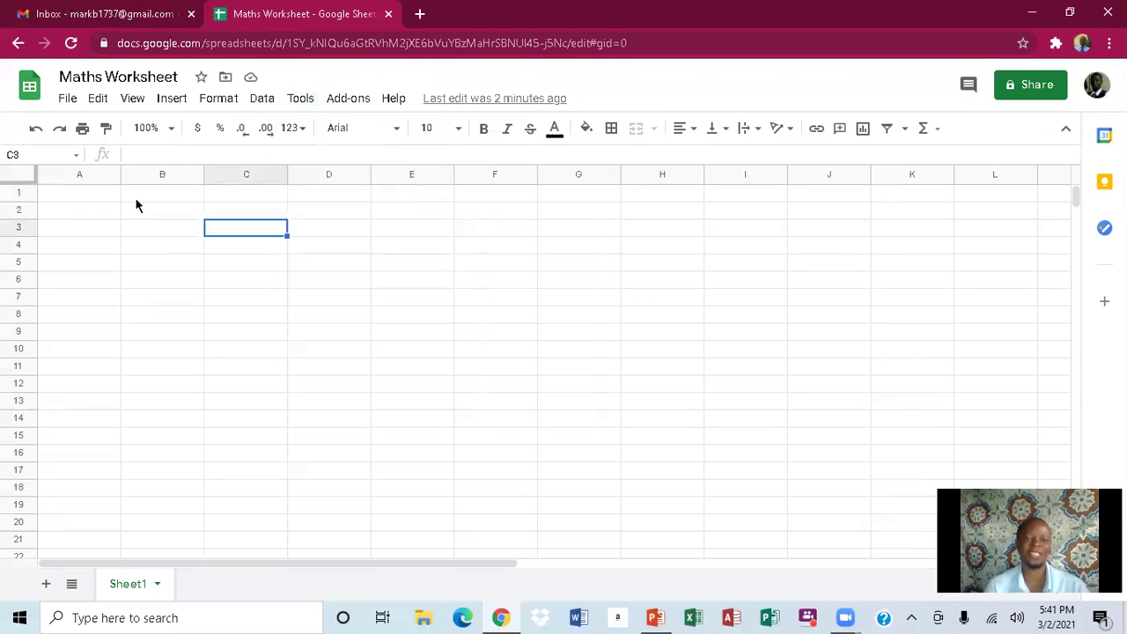
- Enter the item name "bun" in cell A1 of the worksheet
{"action": "left_click", "coordinate": [74, 197]}
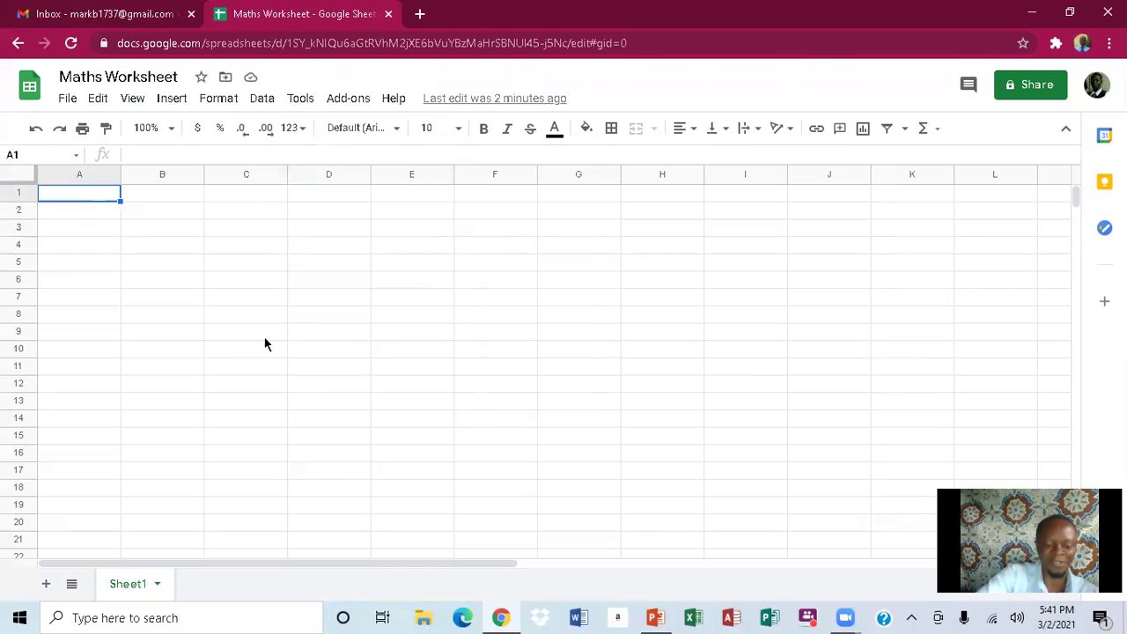
{"action": "type", "text": "b"}
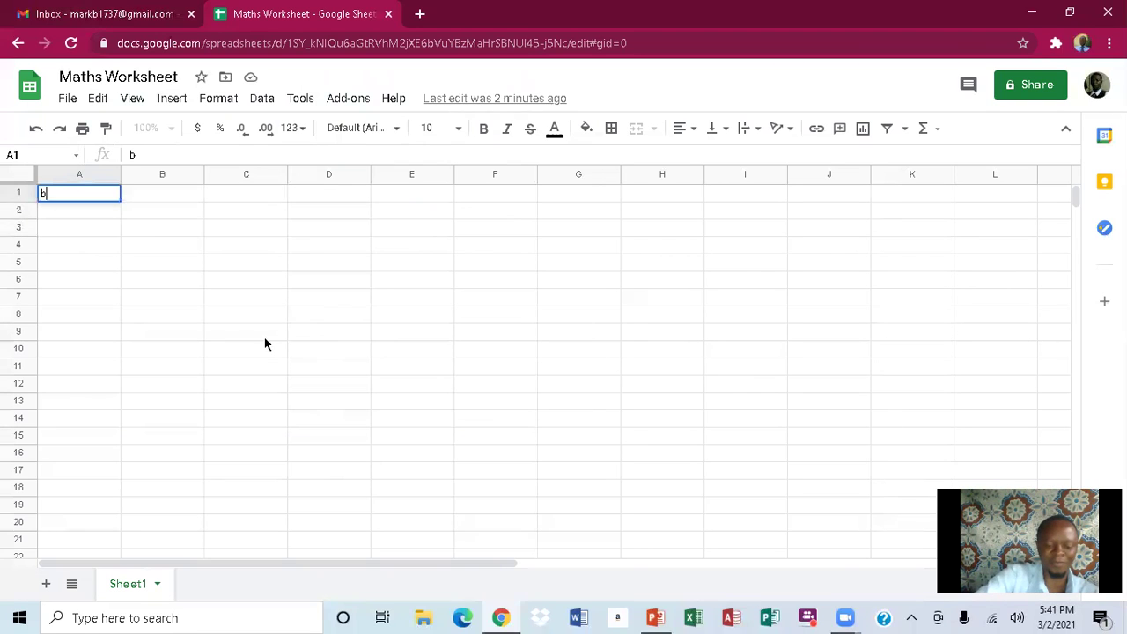
{"action": "type", "text": "un"}
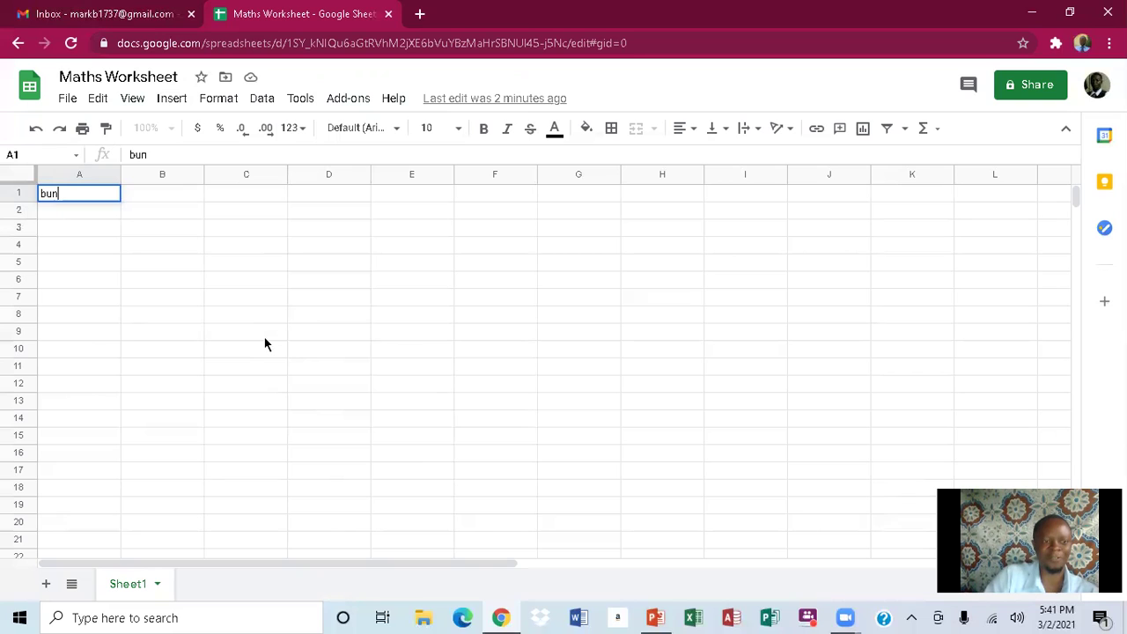
{"action": "key", "text": "Return"}
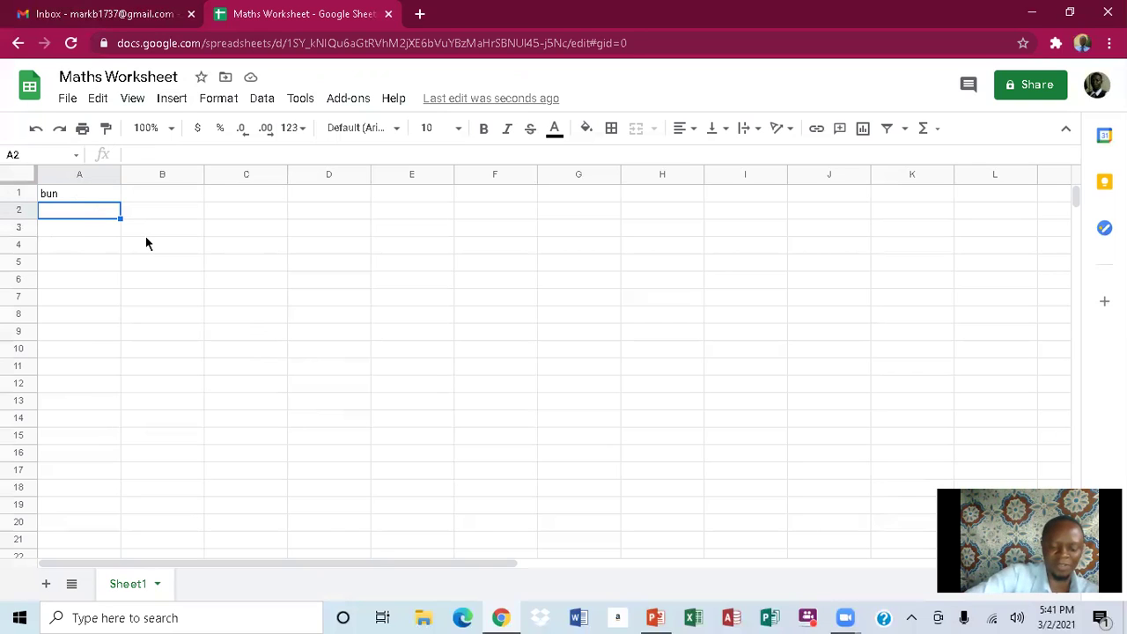
{"action": "type", "text": "bread"}
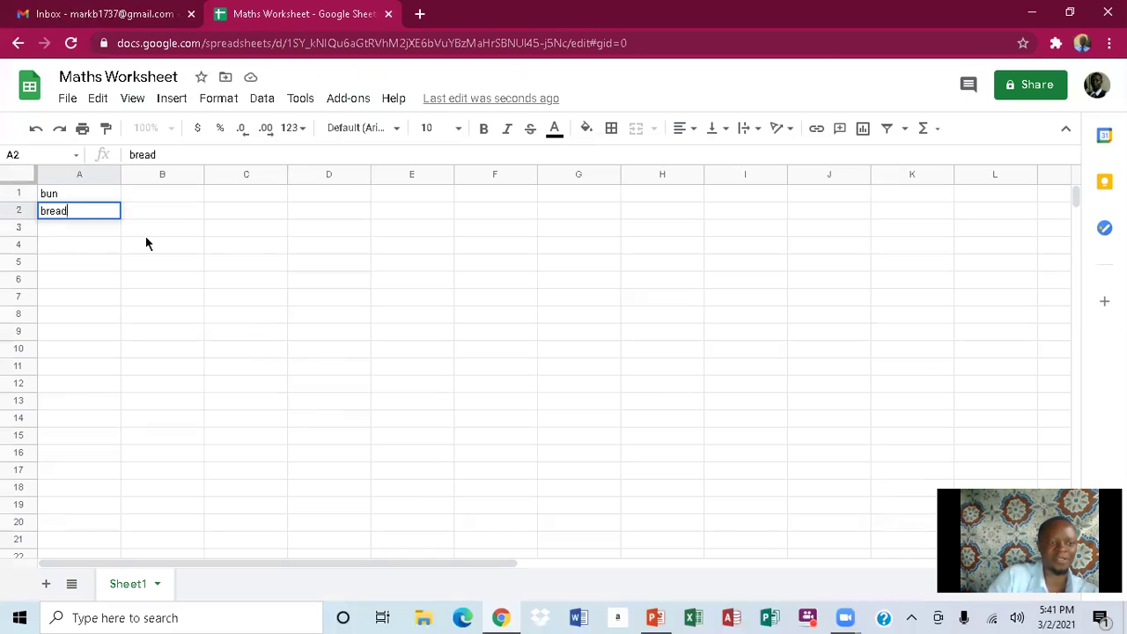
{"action": "key", "text": "BackSpace"}
{"action": "key", "text": "BackSpace"}
{"action": "key", "text": "BackSpace"}
{"action": "key", "text": "BackSpace"}
{"action": "key", "text": "BackSpace"}
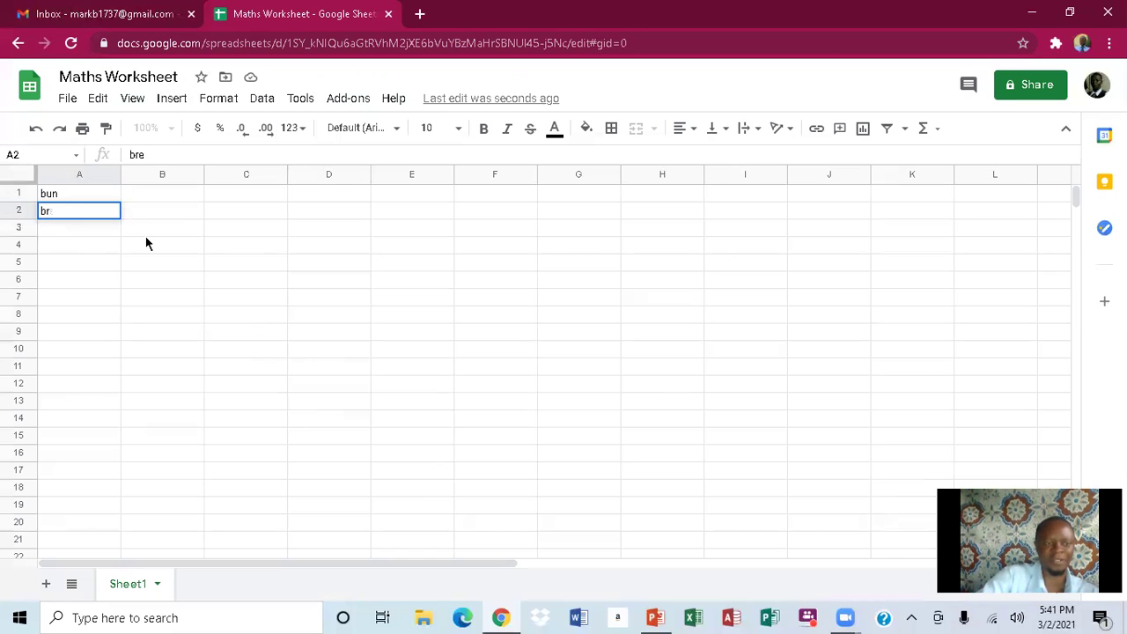
- Continue the item list in column A with "rice" in A2 and "flour" in A3
{"action": "type", "text": "ri"}
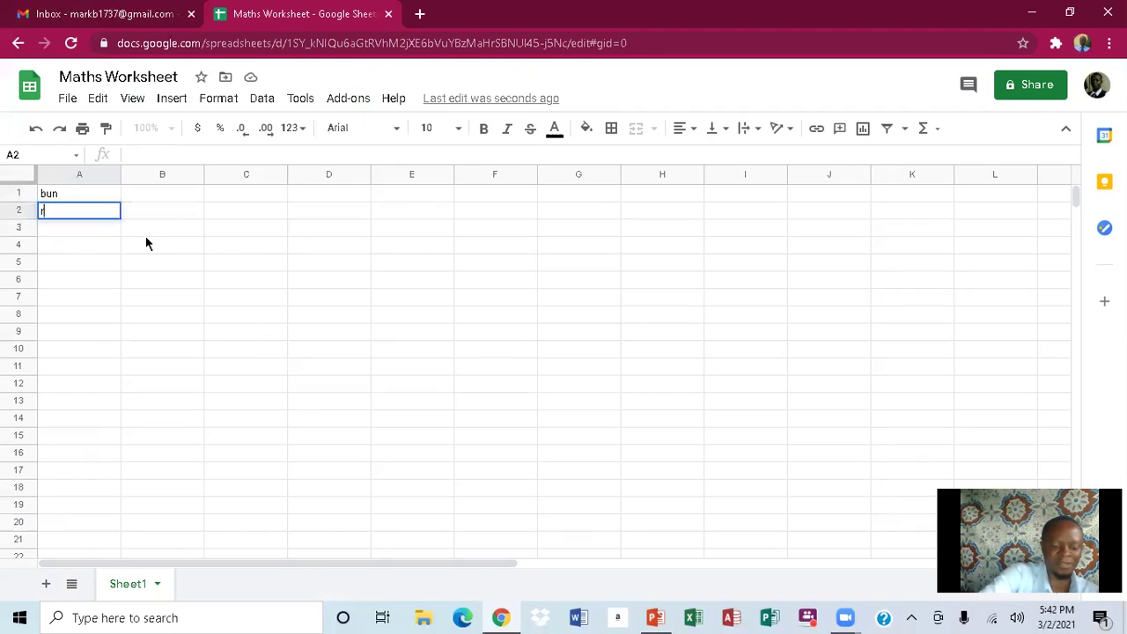
{"action": "type", "text": "ce"}
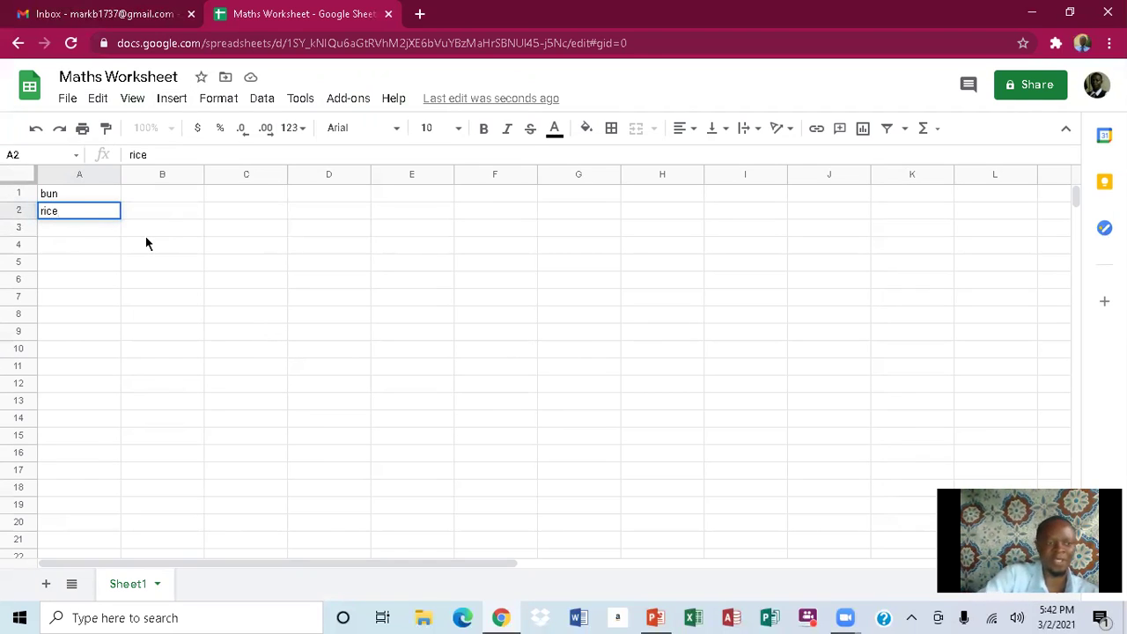
{"action": "key", "text": "Return"}
{"action": "type", "text": "f"}
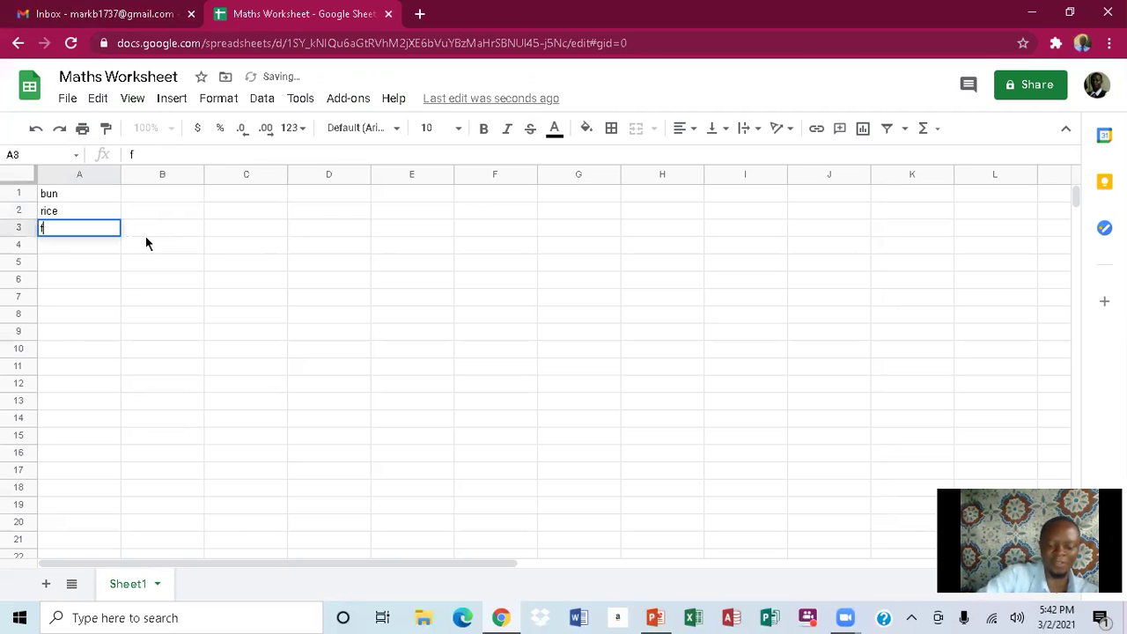
{"action": "type", "text": "lour"}
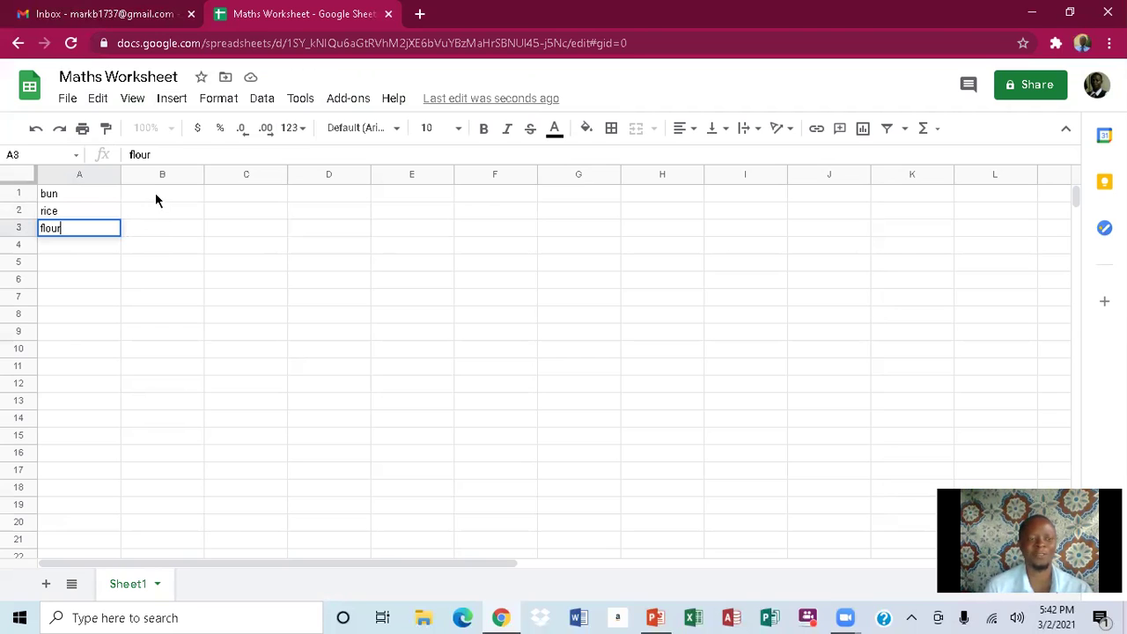
- Enter the numbers 67, 87 and 34 beside the items in cells B1 to B3
{"action": "left_click", "coordinate": [155, 201]}
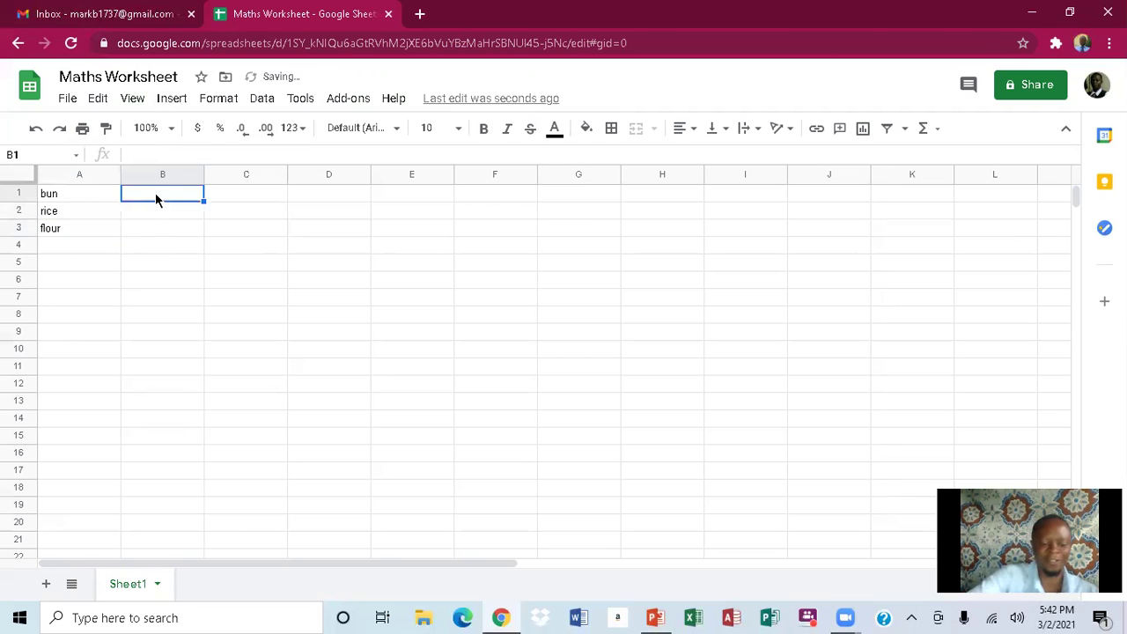
{"action": "type", "text": "67"}
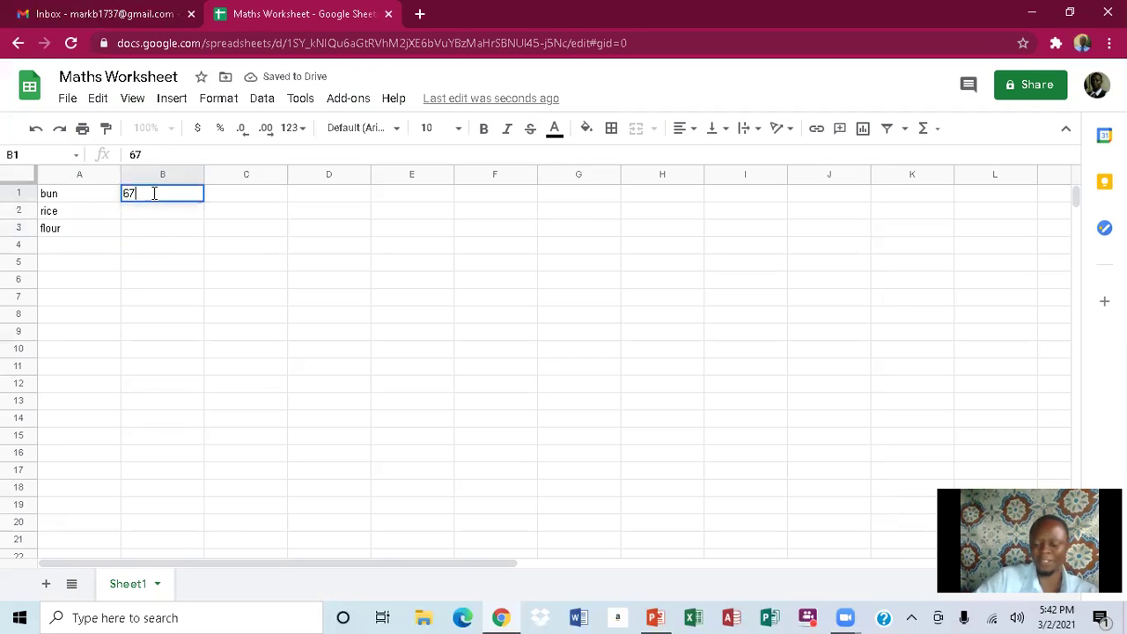
{"action": "key", "text": "Return"}
{"action": "type", "text": "87"}
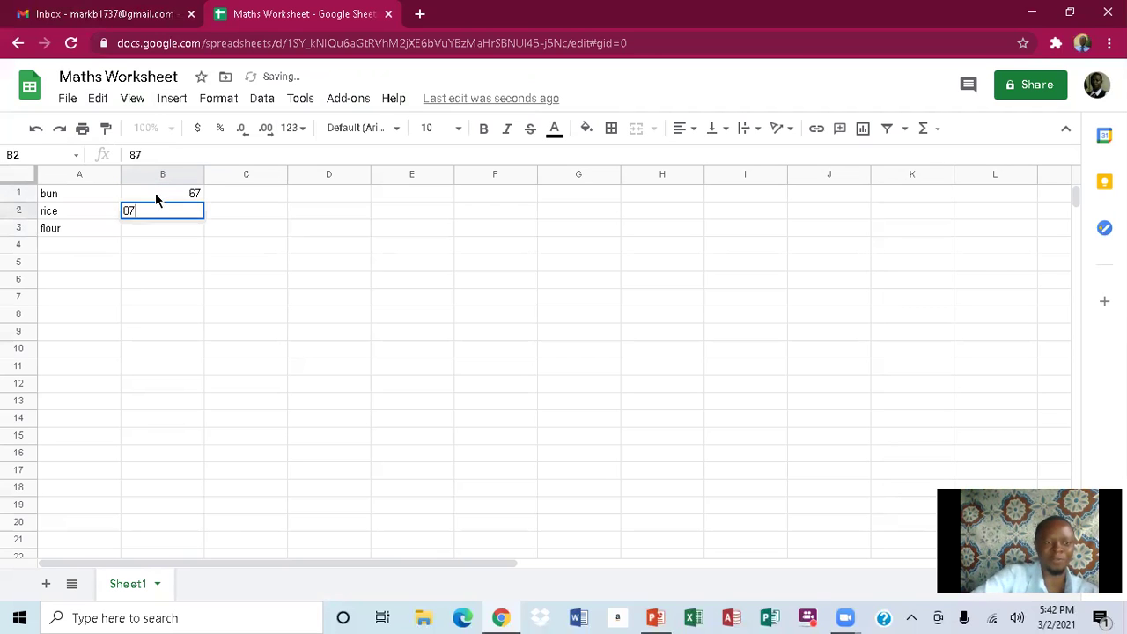
{"action": "key", "text": "Return"}
{"action": "type", "text": "34"}
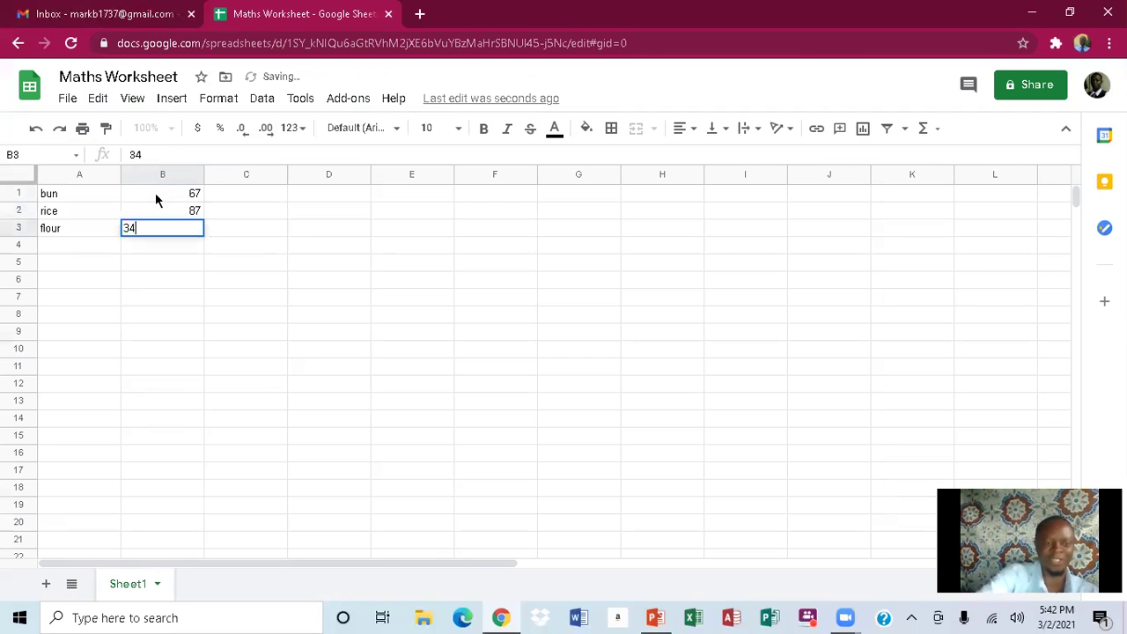
{"action": "key", "text": "Tab"}
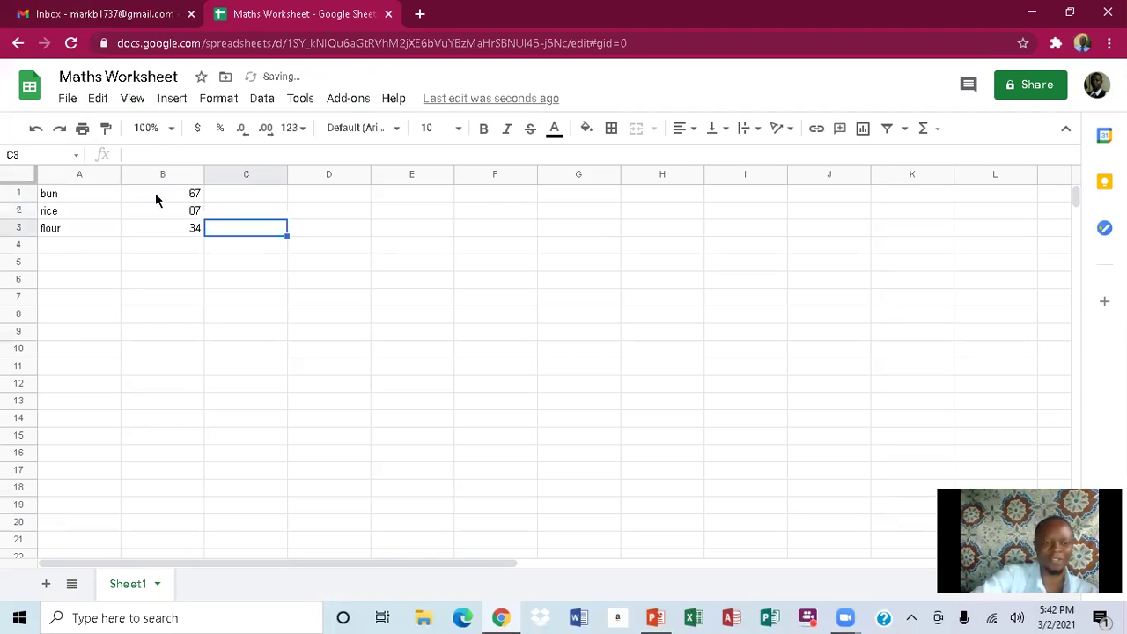
- Fill column C from row 3 upward with 86 in C3, 65 in C2 and 87 in C1
{"action": "type", "text": "86"}
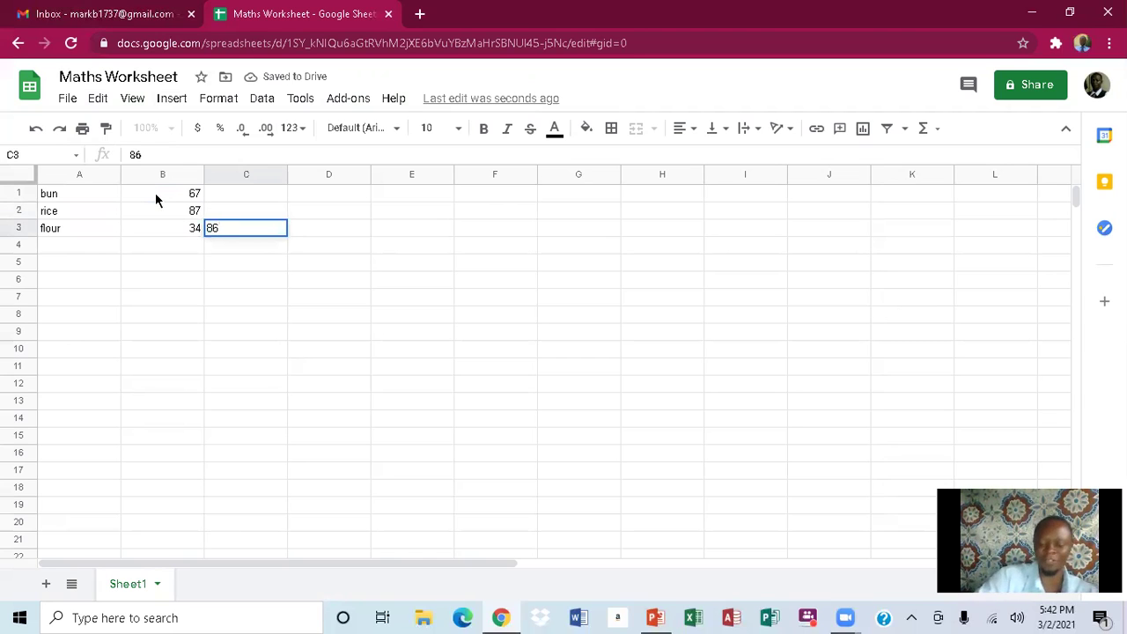
{"action": "key", "text": "Up"}
{"action": "key", "text": "Return"}
{"action": "type", "text": "65"}
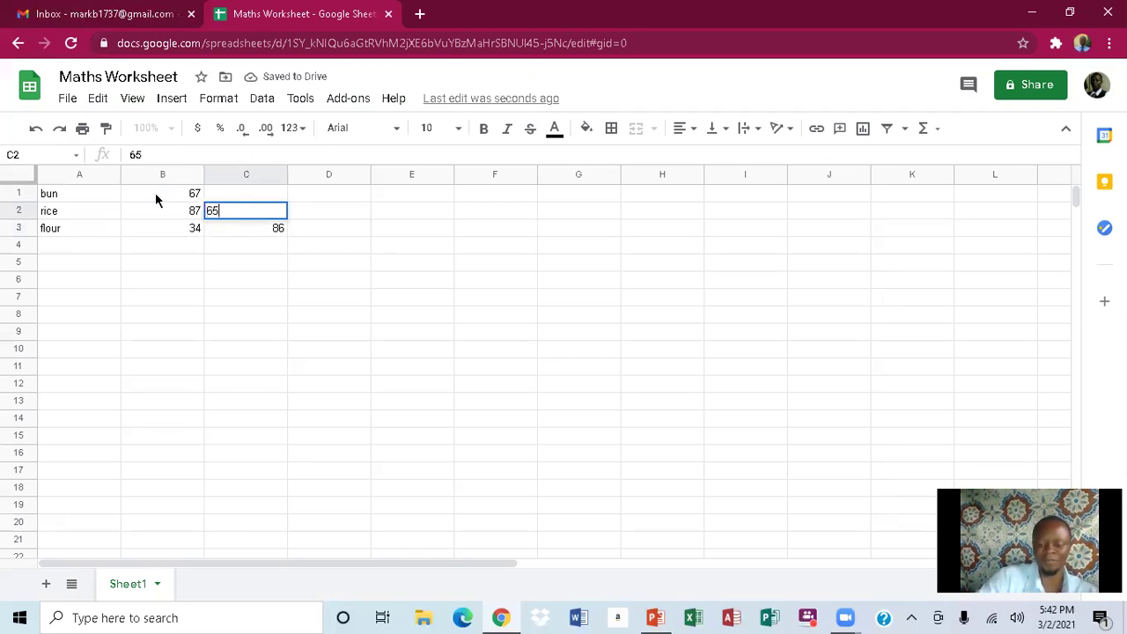
{"action": "key", "text": "shift+Return"}
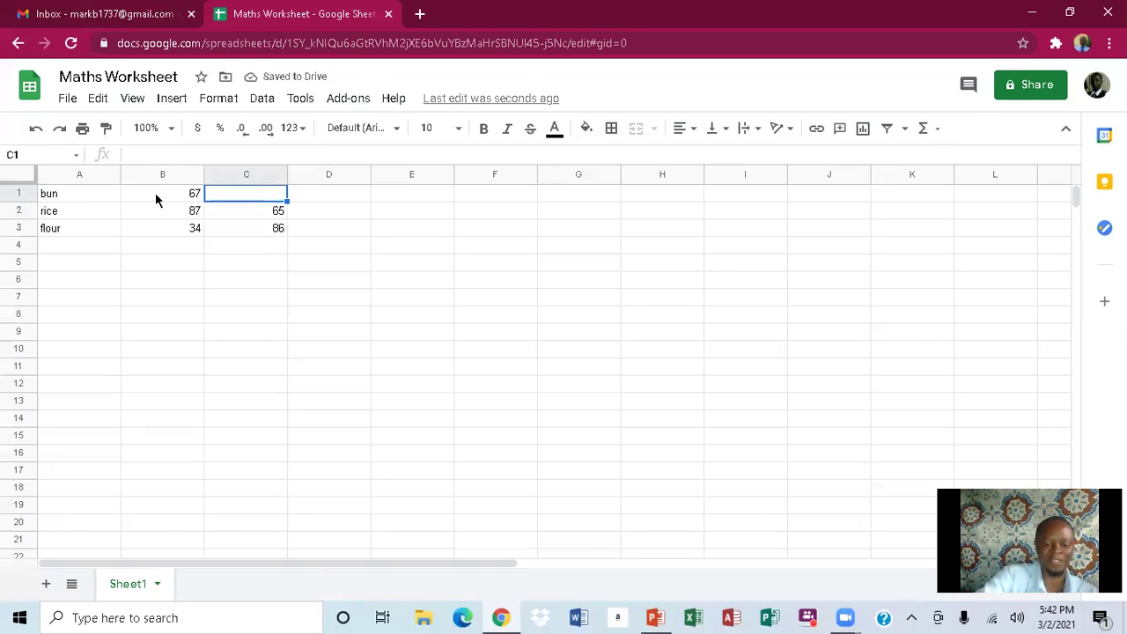
{"action": "type", "text": "87"}
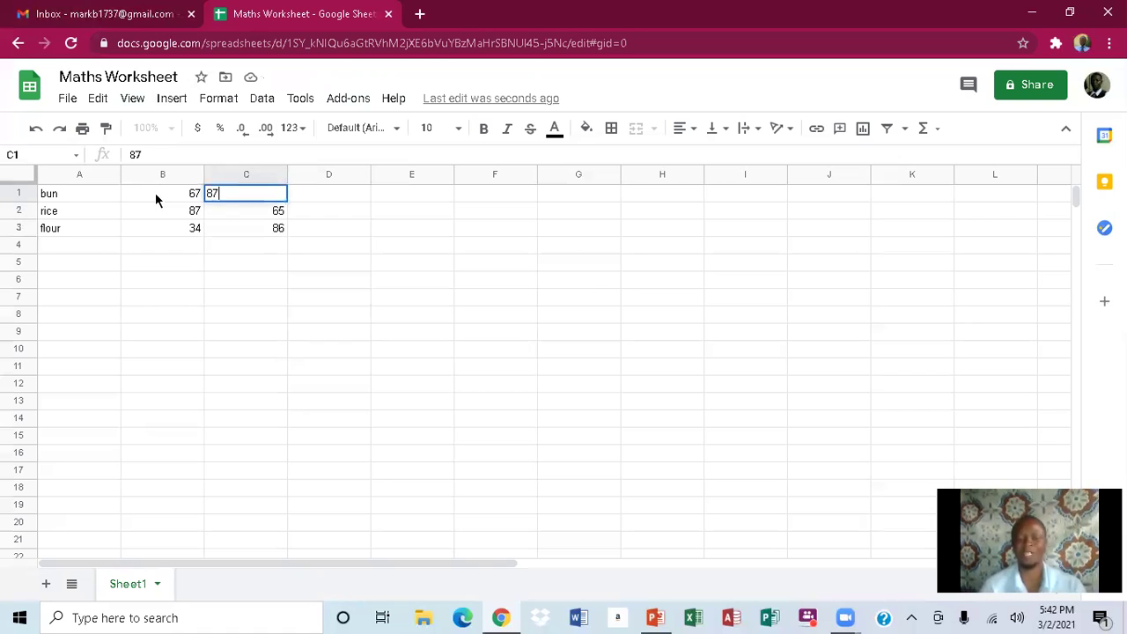
{"action": "key", "text": "Tab"}
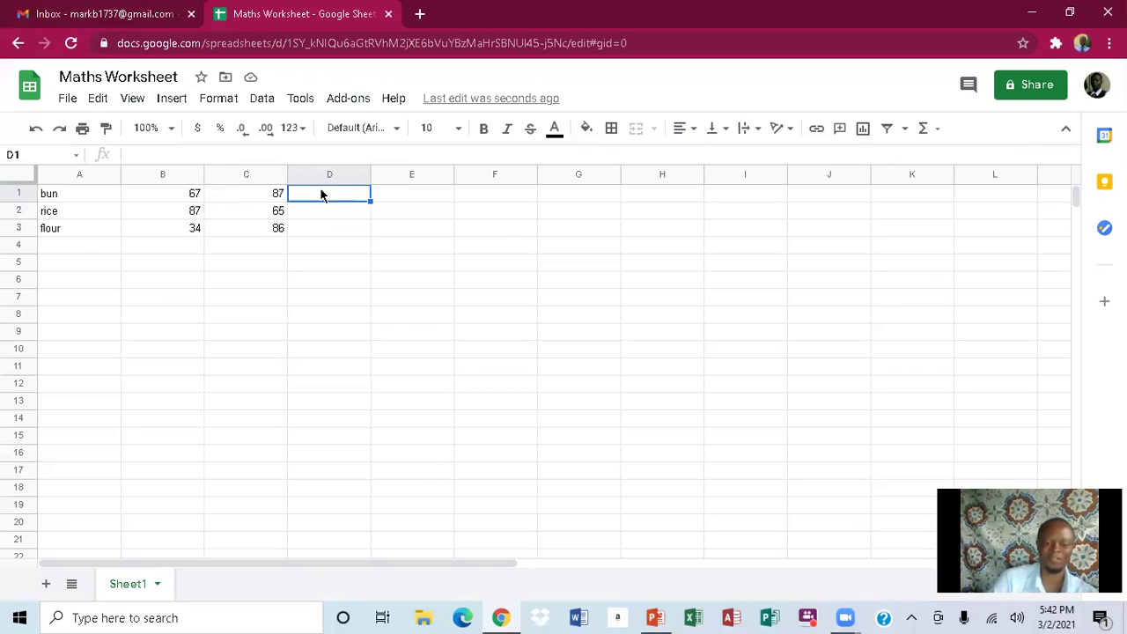
- Enter 65, 98 and 87 in cells D1 to D3 for the three items
{"action": "type", "text": "65"}
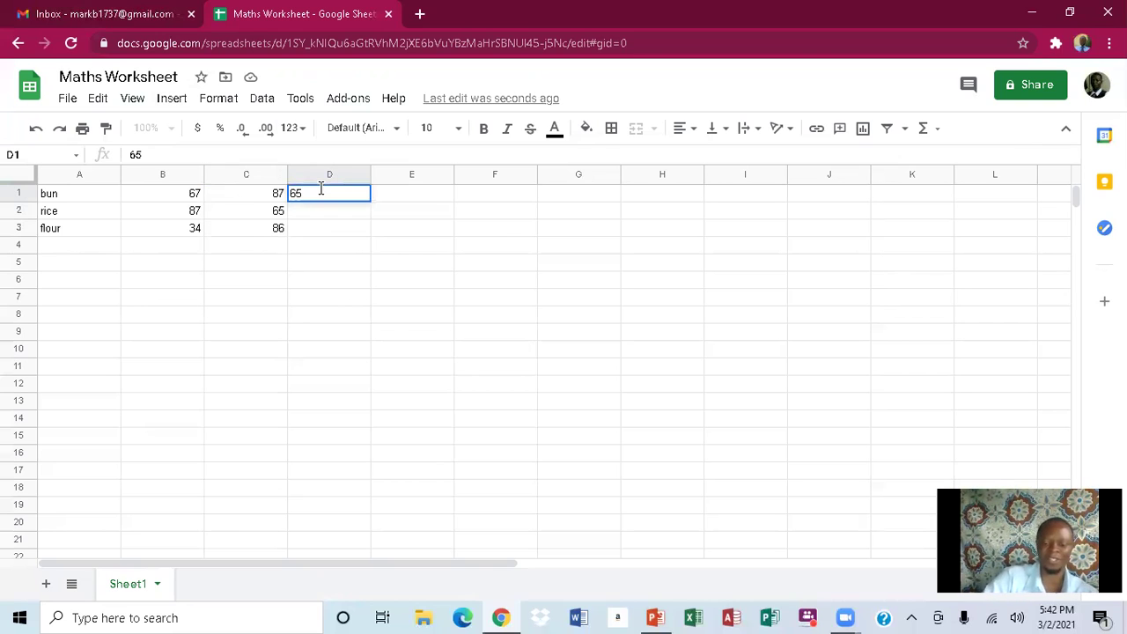
{"action": "key", "text": "Return"}
{"action": "type", "text": "98"}
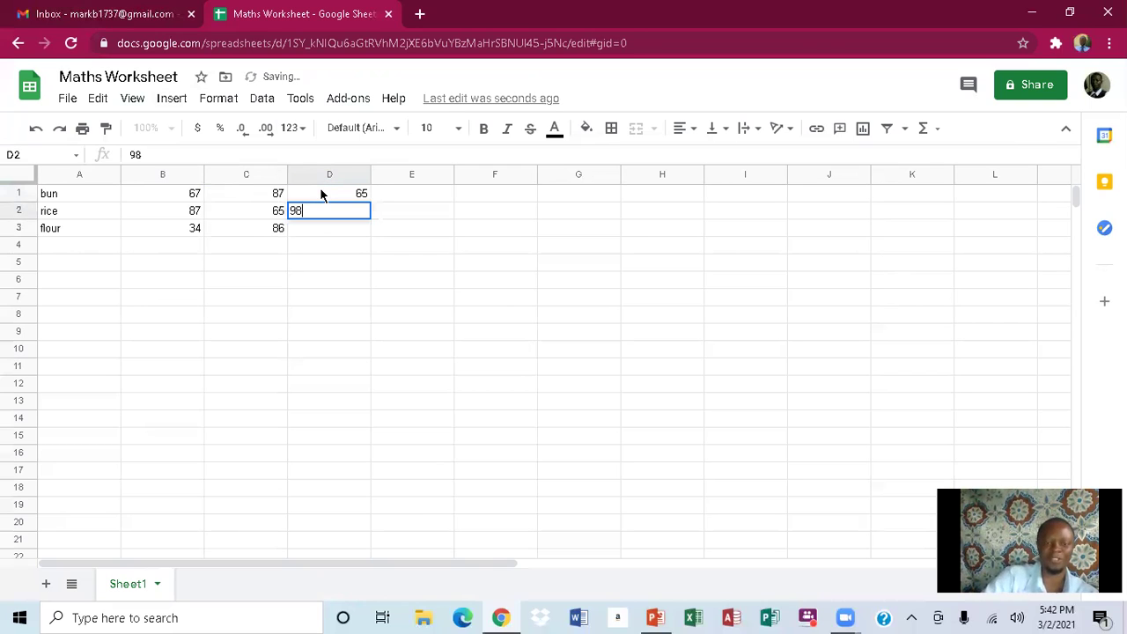
{"action": "key", "text": "Return"}
{"action": "type", "text": "87"}
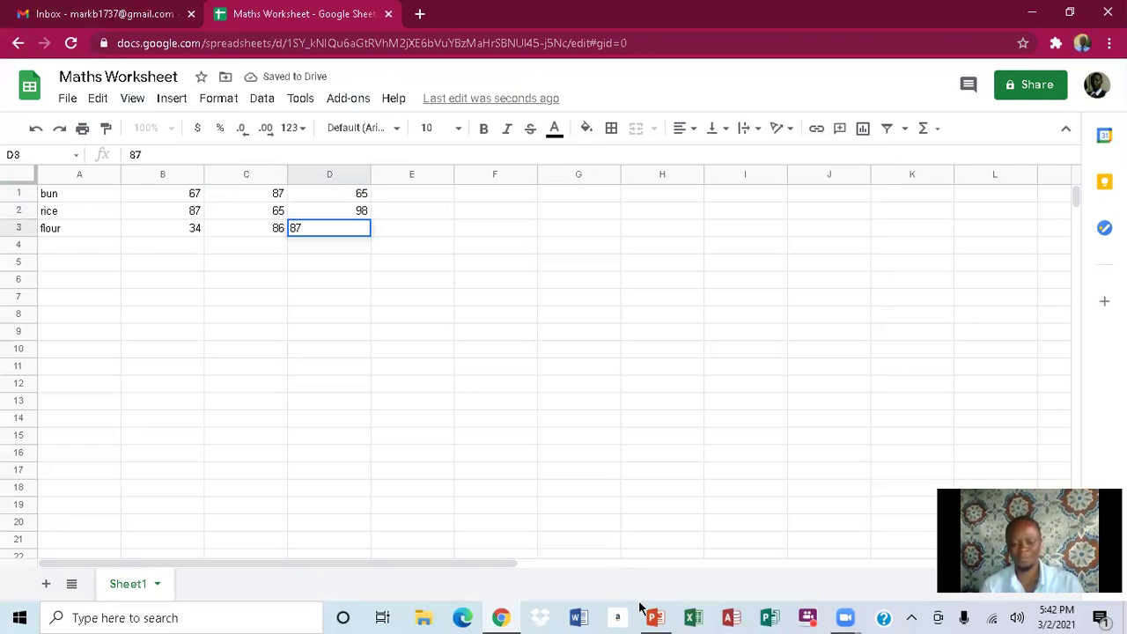
- Switch to PowerPoint to check the calculation topic on the Google Sheet slide, and return to the worksheet in Chrome
{"action": "left_click", "coordinate": [657, 614]}
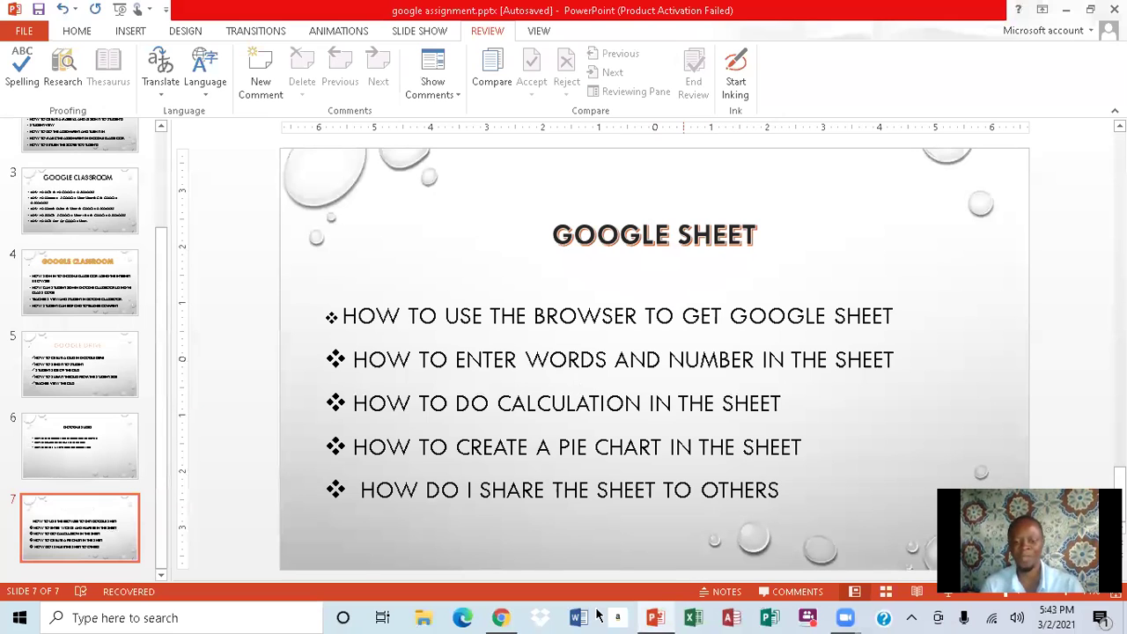
{"action": "mouse_move", "coordinate": [500, 617]}
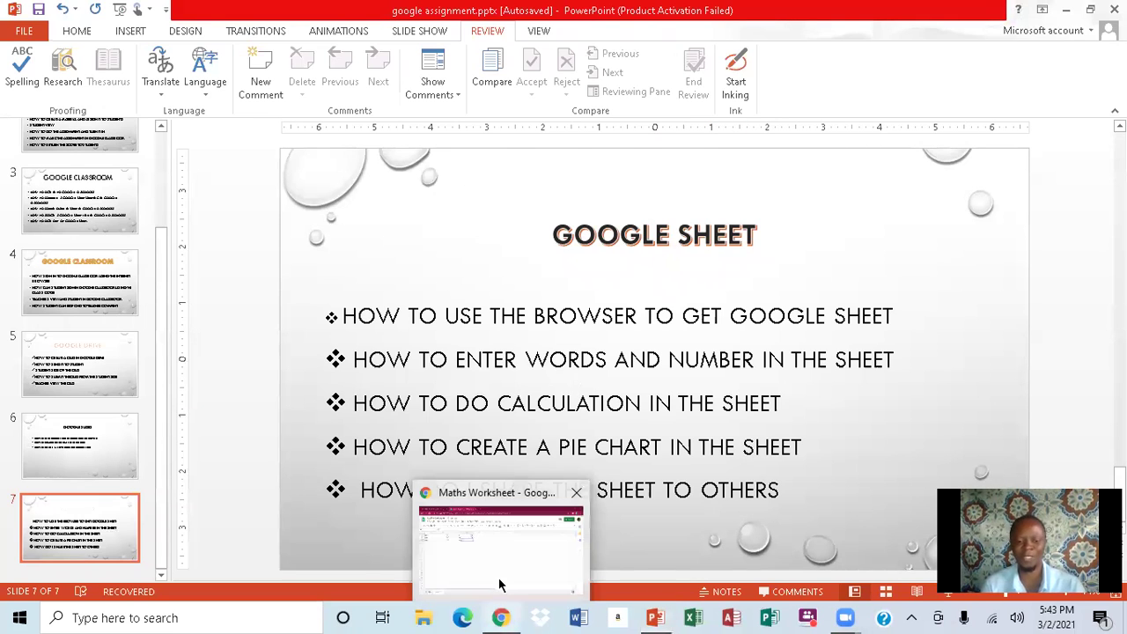
{"action": "left_click", "coordinate": [502, 572]}
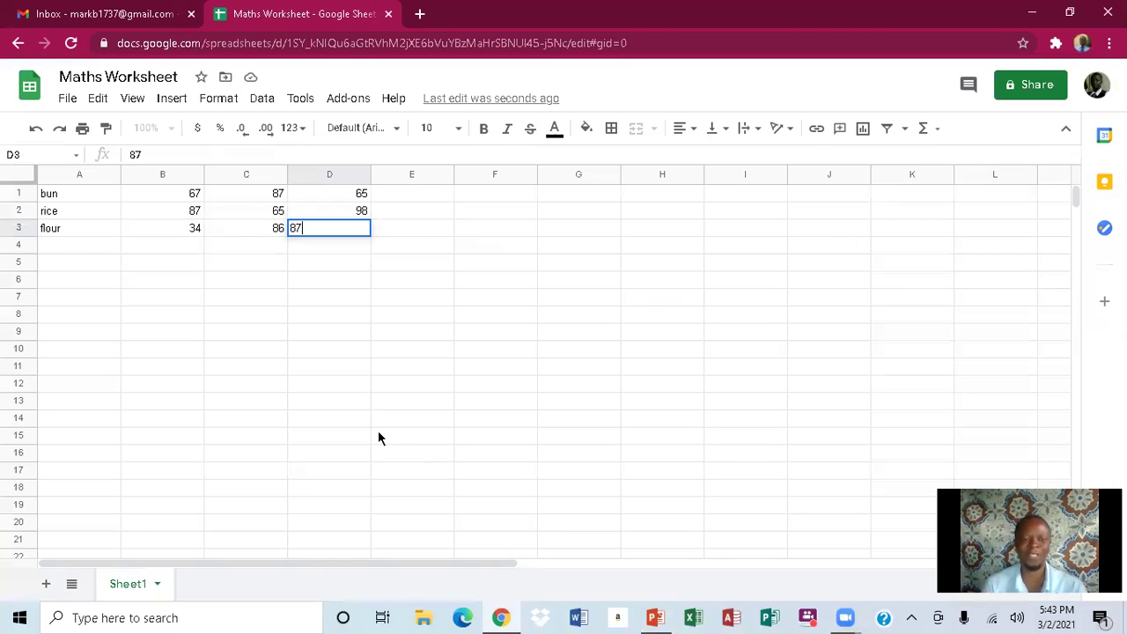
- Add up the bun row's numbers in cell E1 with the formula =67+87+65
{"action": "left_click", "coordinate": [397, 195]}
{"action": "key", "text": "ctrl+c"}
{"action": "key", "text": "Escape"}
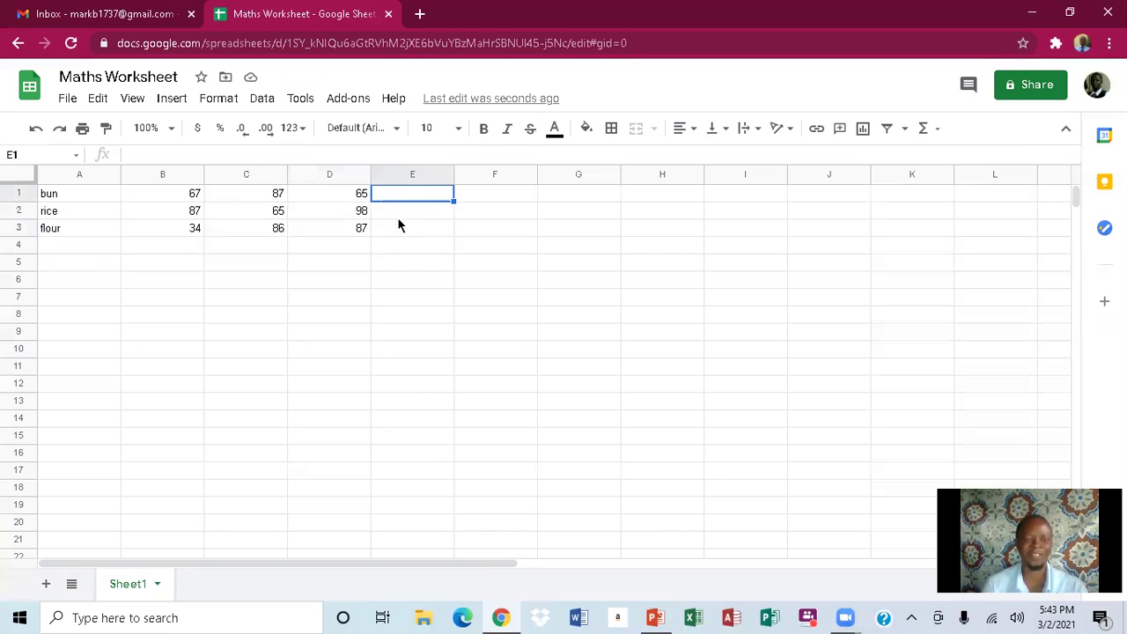
{"action": "type", "text": "="}
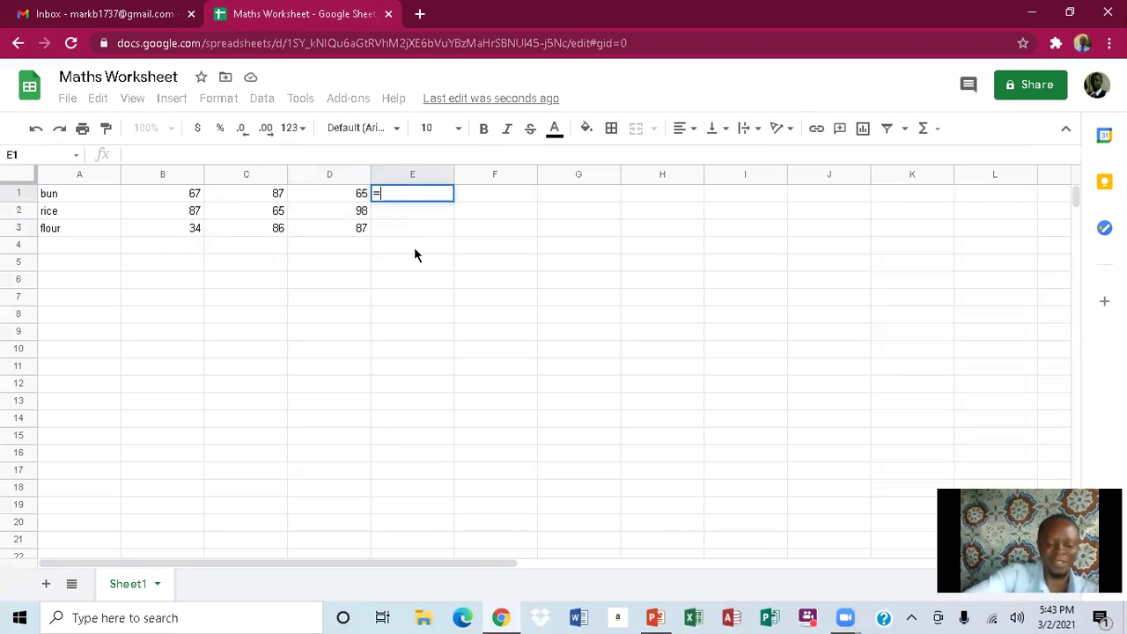
{"action": "type", "text": "67"}
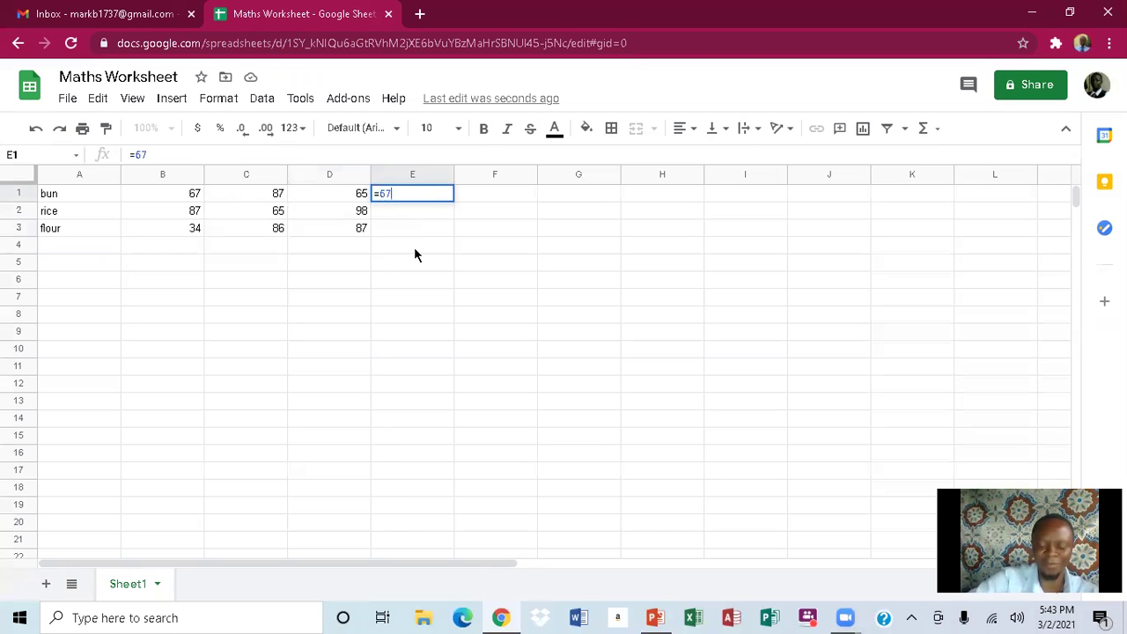
{"action": "type", "text": "+"}
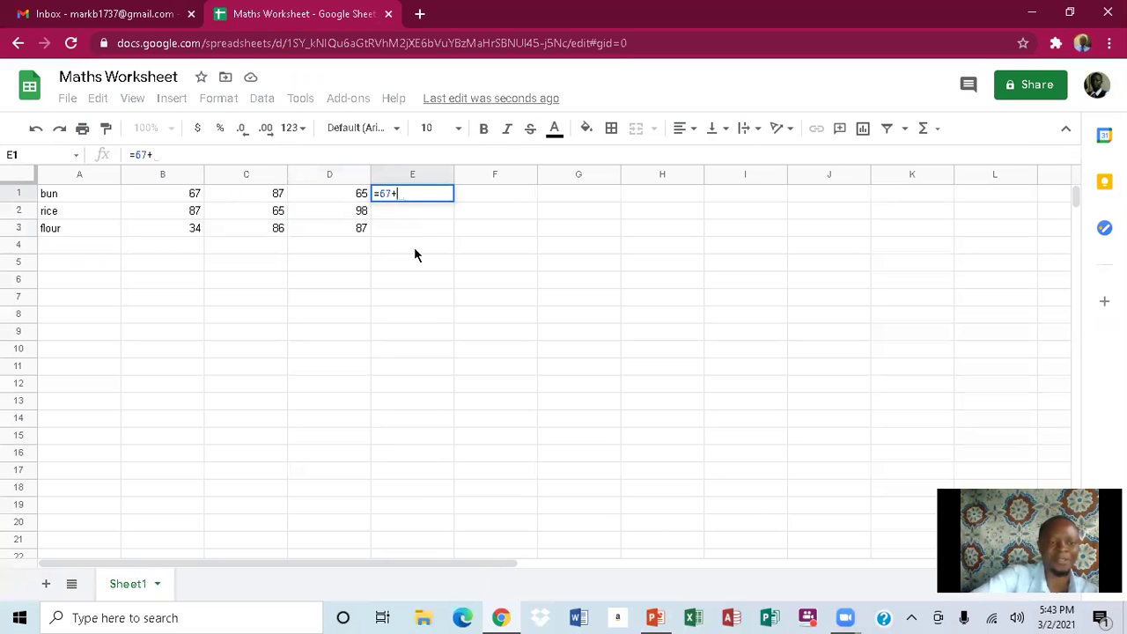
{"action": "type", "text": "8"}
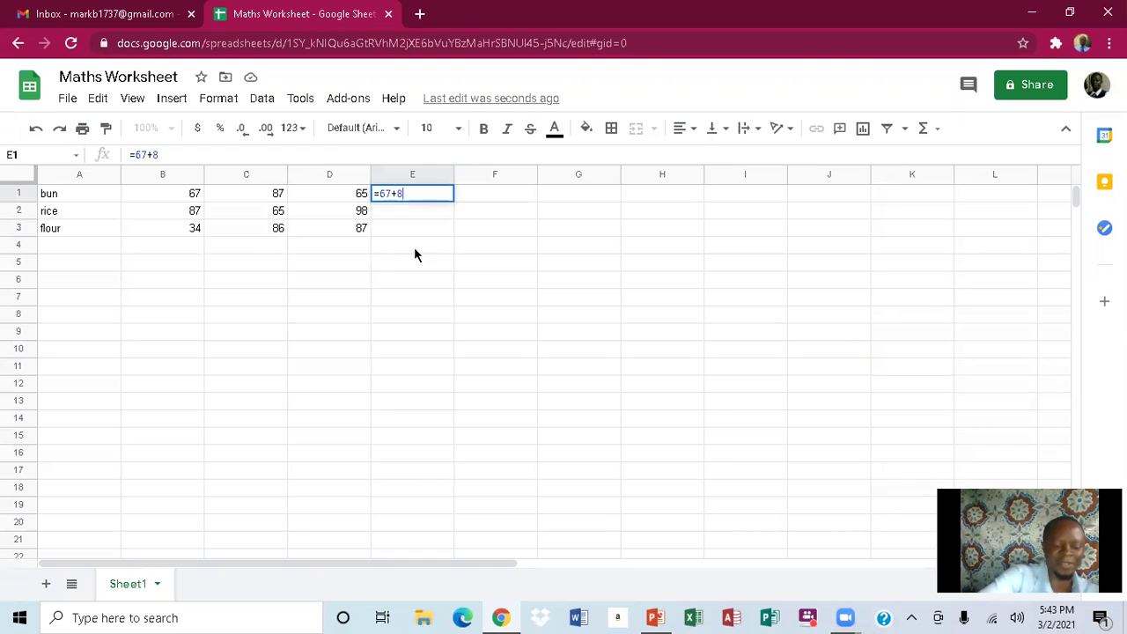
{"action": "type", "text": "7"}
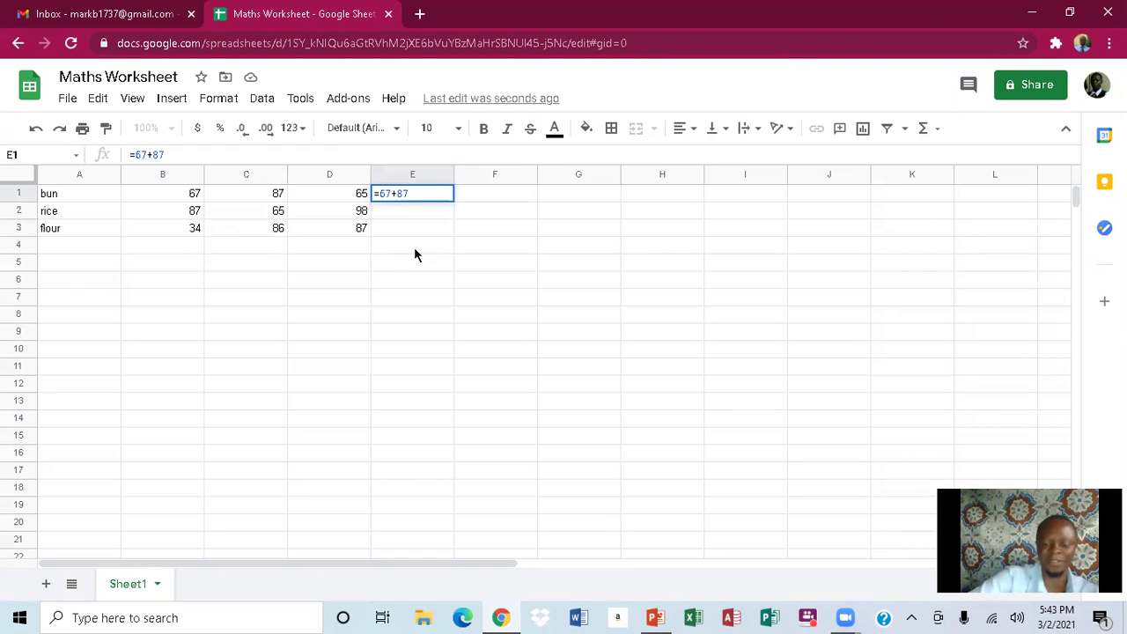
{"action": "type", "text": "+"}
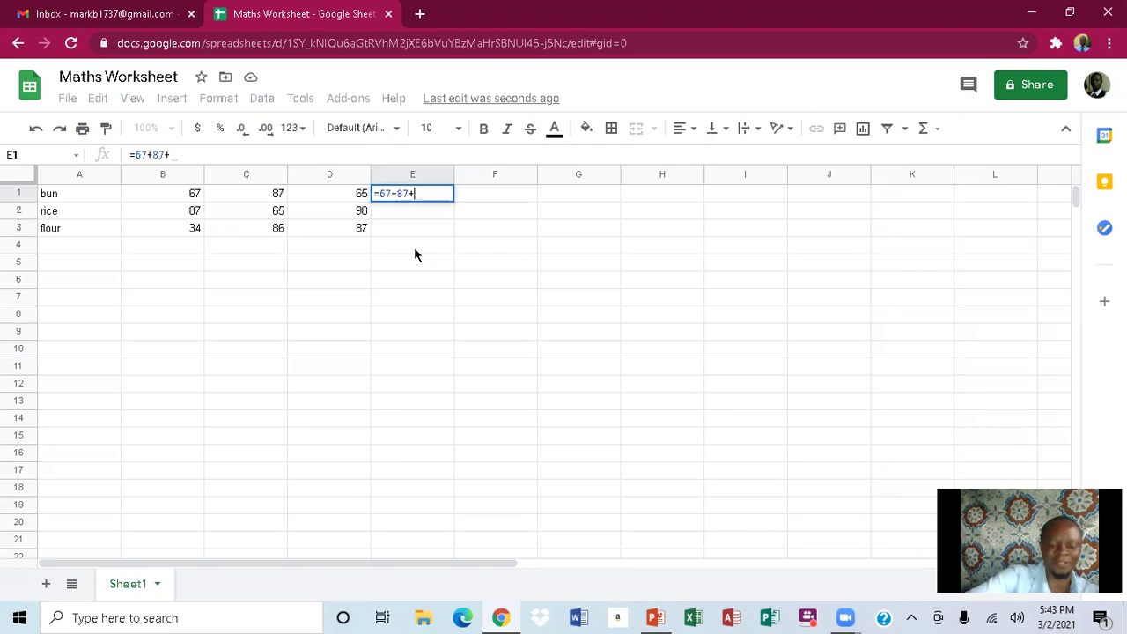
{"action": "type", "text": "65"}
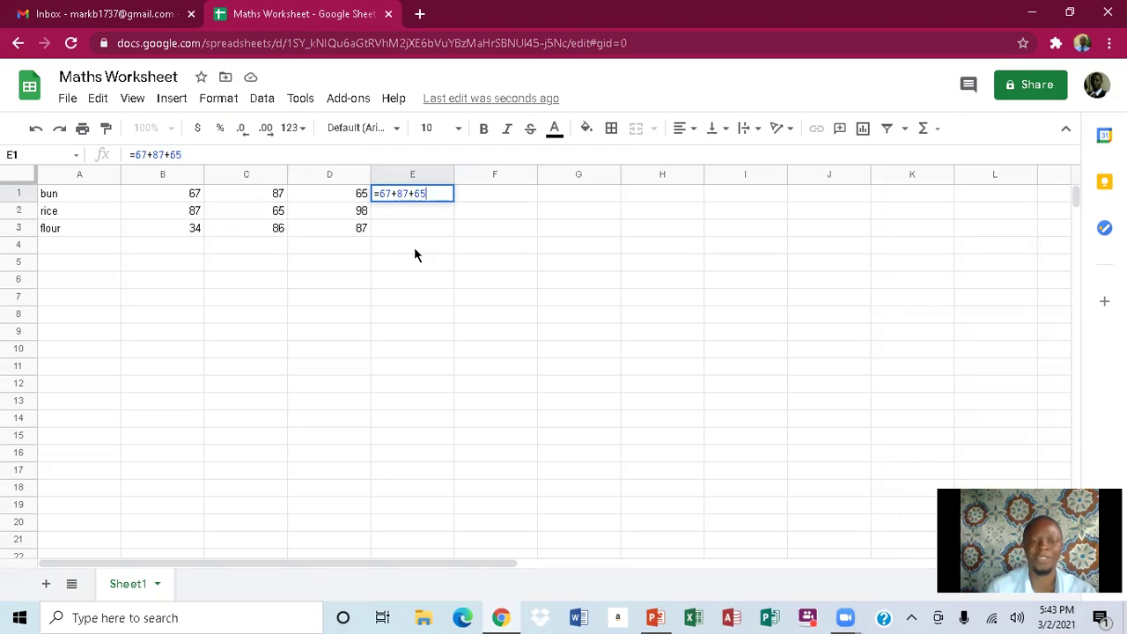
{"action": "key", "text": "Return"}
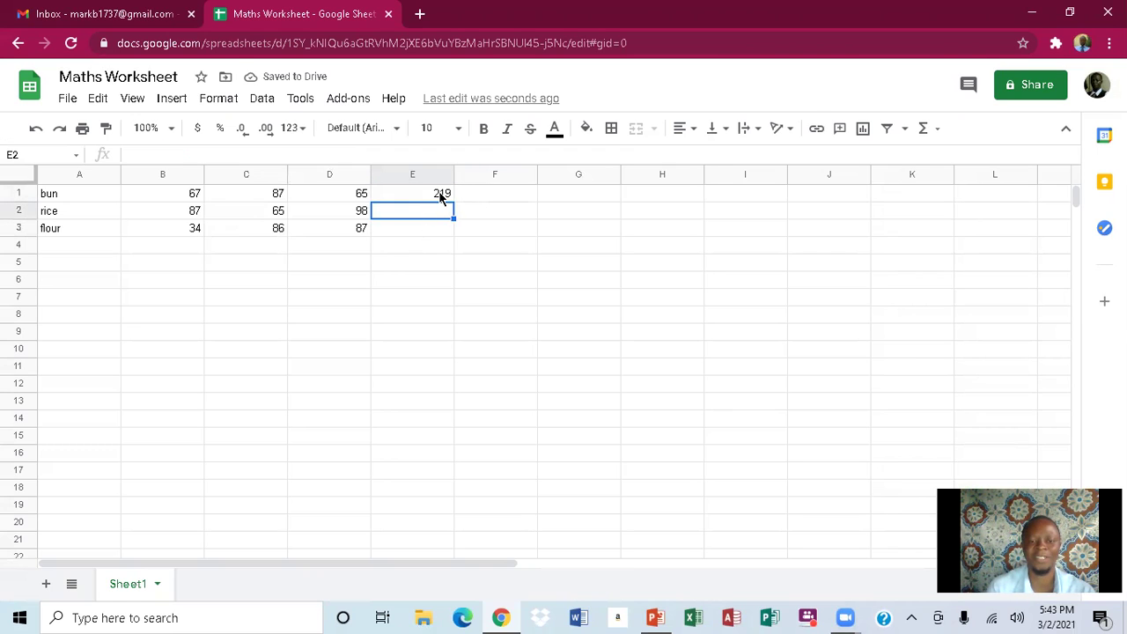
- Replace the typed-out addition in cell E1 with the formula =sum(b1:d1) to total the bun row
{"action": "left_click", "coordinate": [440, 198]}
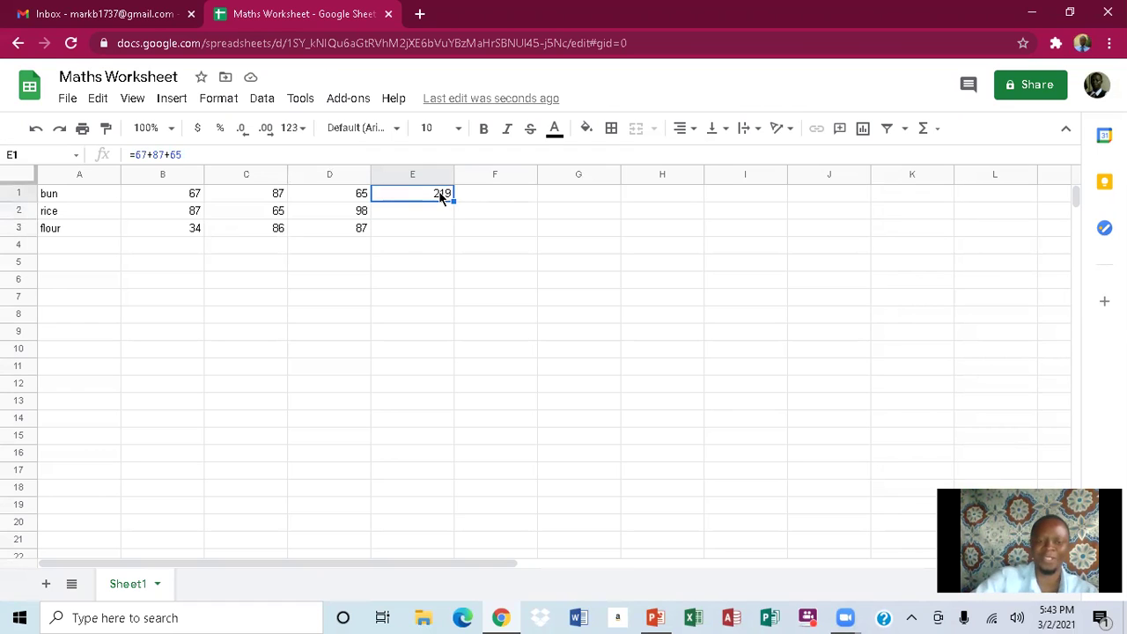
{"action": "key", "text": "Delete"}
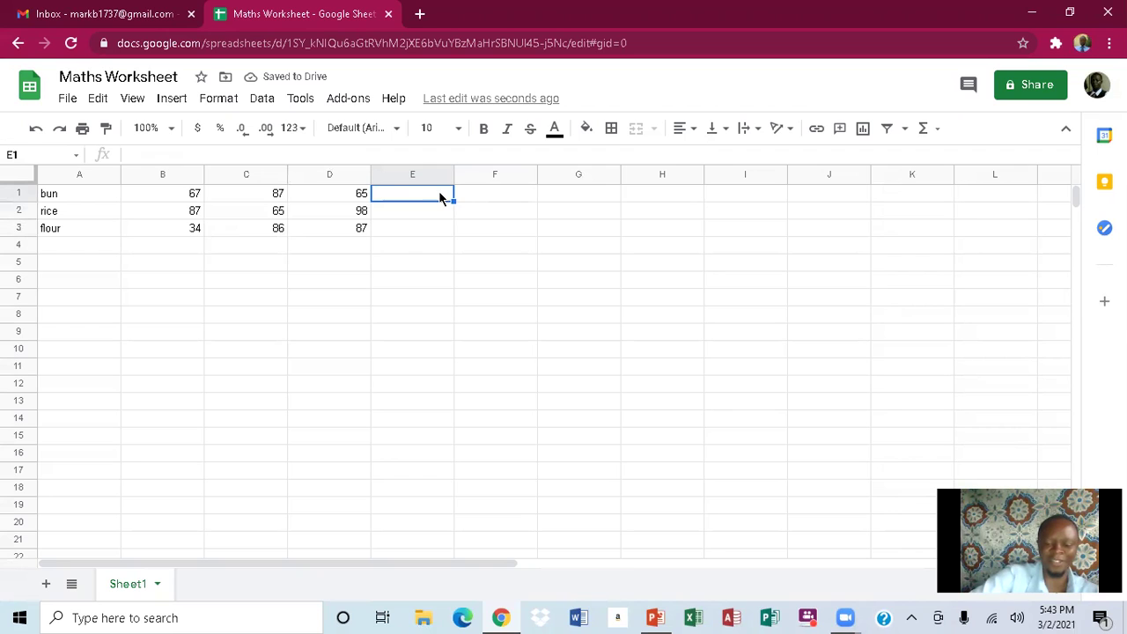
{"action": "type", "text": "="}
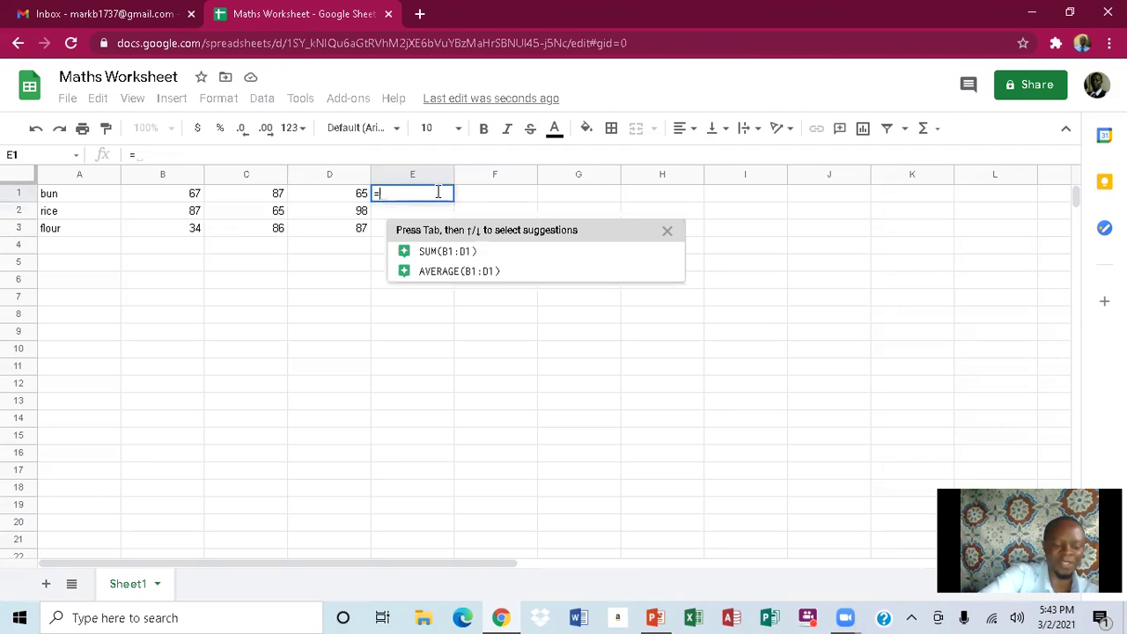
{"action": "type", "text": "su"}
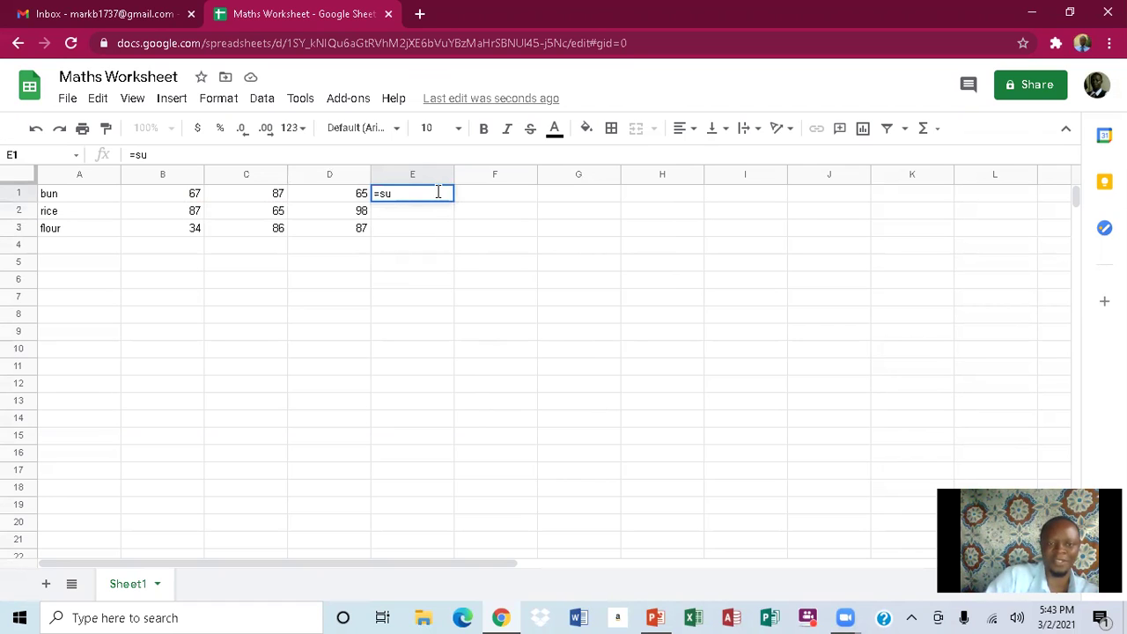
{"action": "type", "text": "m"}
{"action": "key", "text": "BackSpace"}
{"action": "key", "text": "BackSpace"}
{"action": "type", "text": "m"}
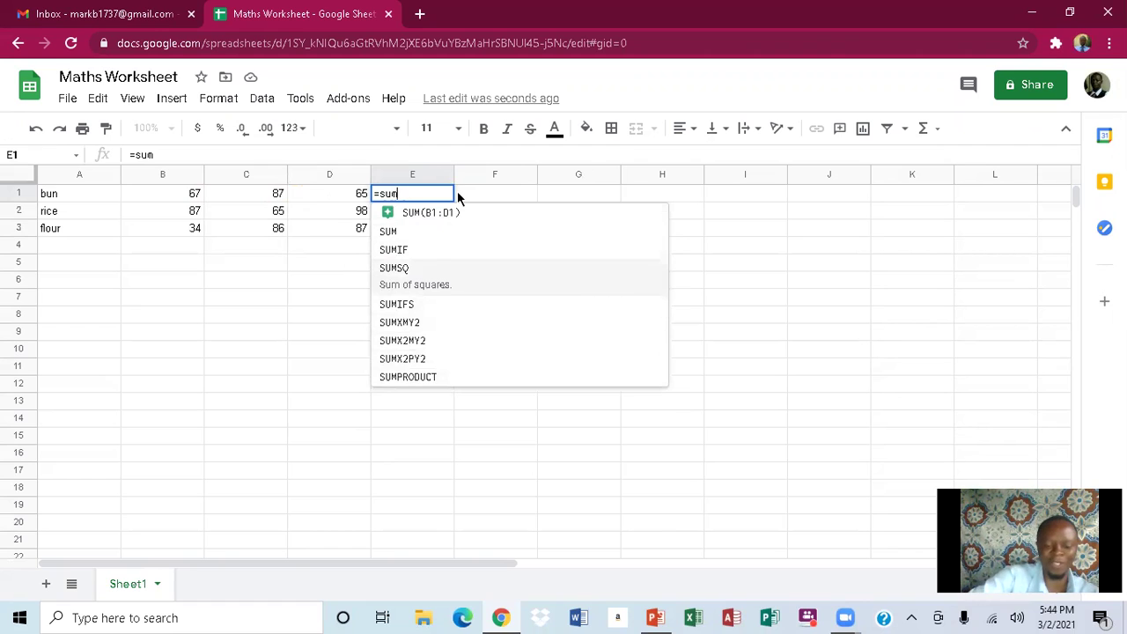
{"action": "type", "text": "("}
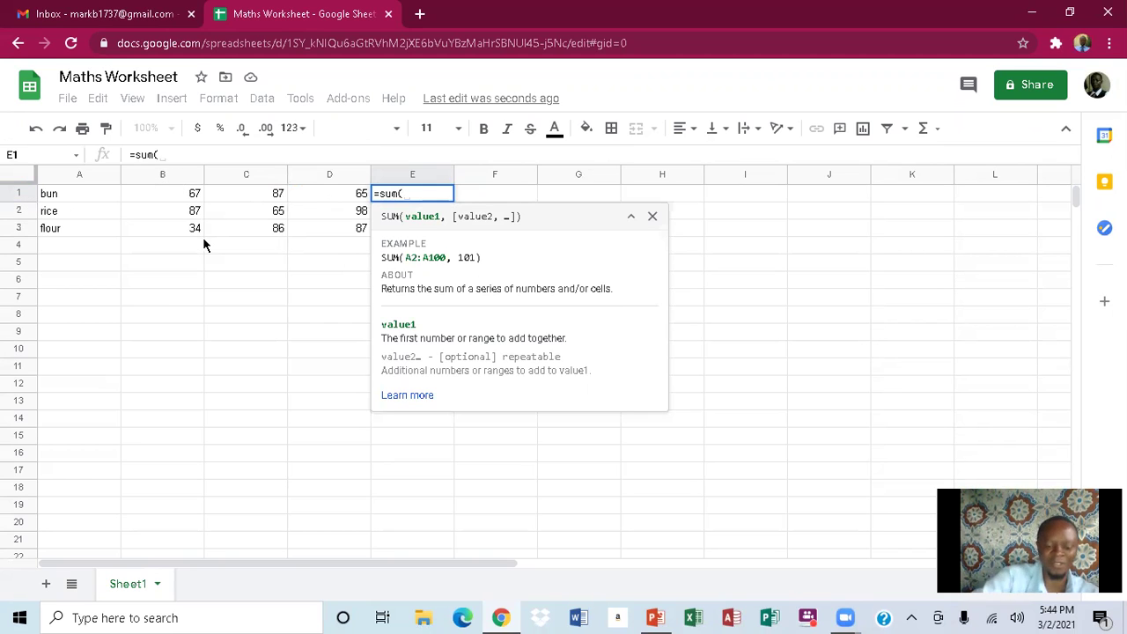
{"action": "type", "text": "b1"}
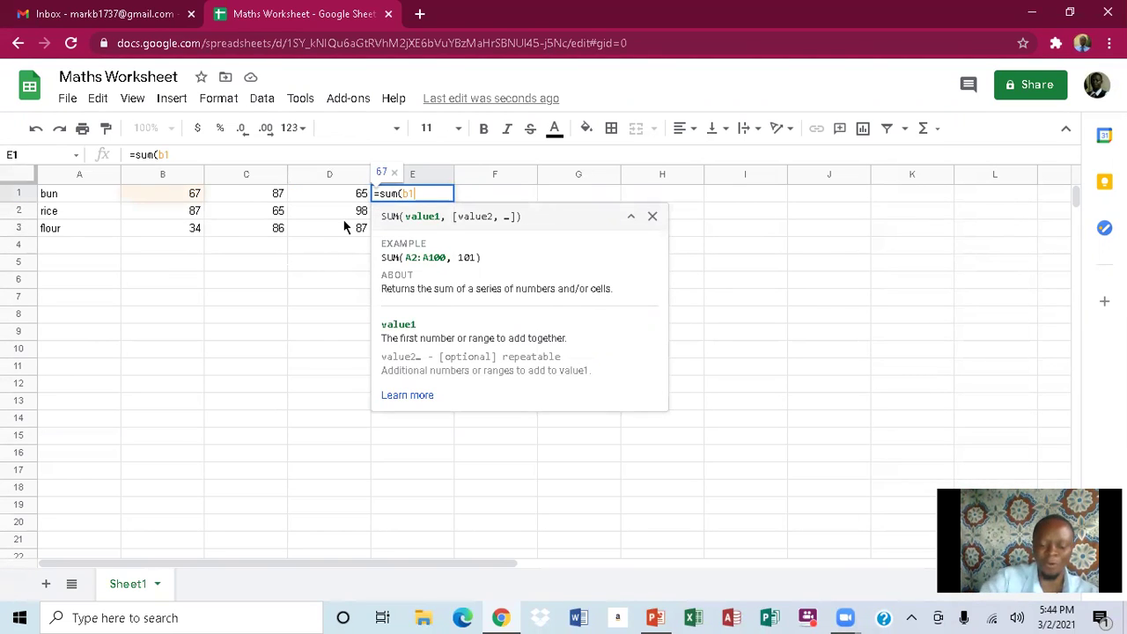
{"action": "type", "text": ":"}
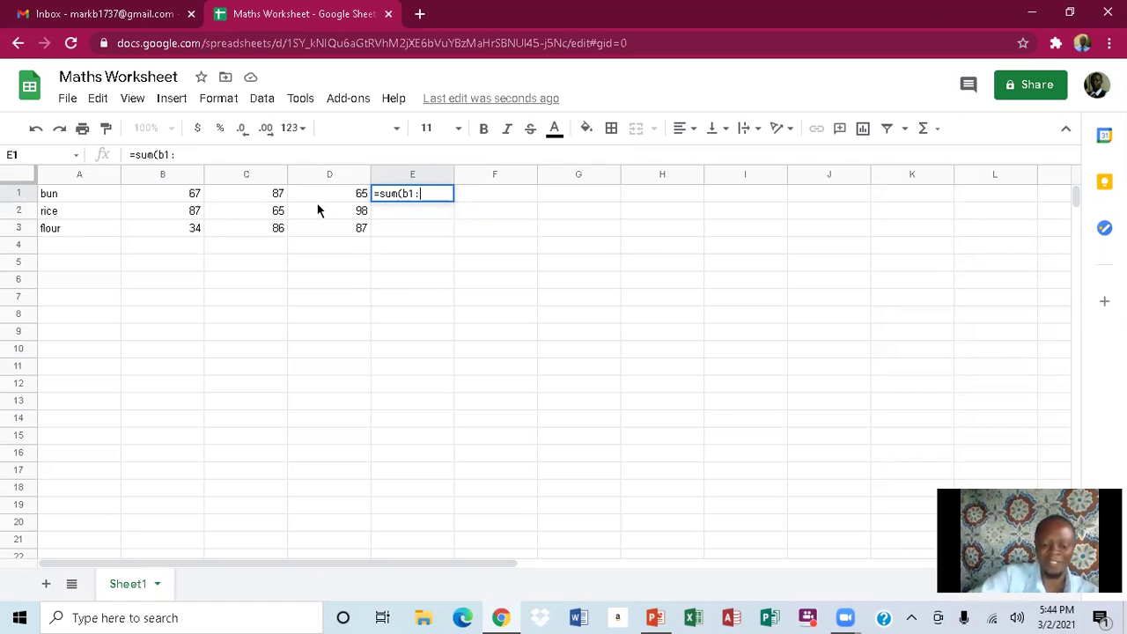
{"action": "type", "text": "d1"}
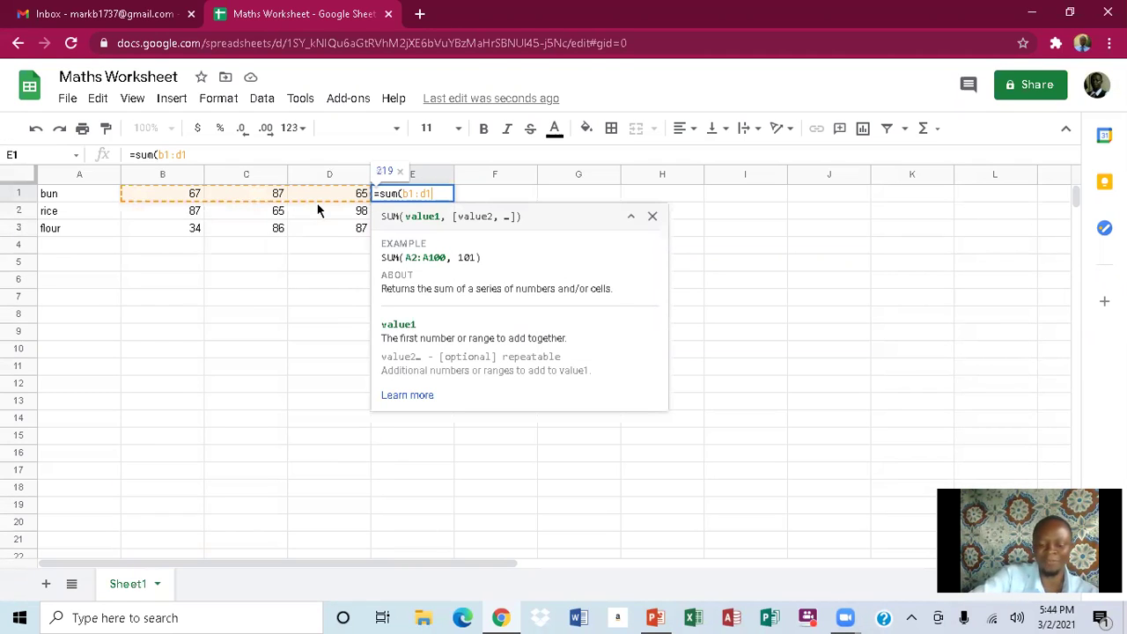
{"action": "type", "text": ")"}
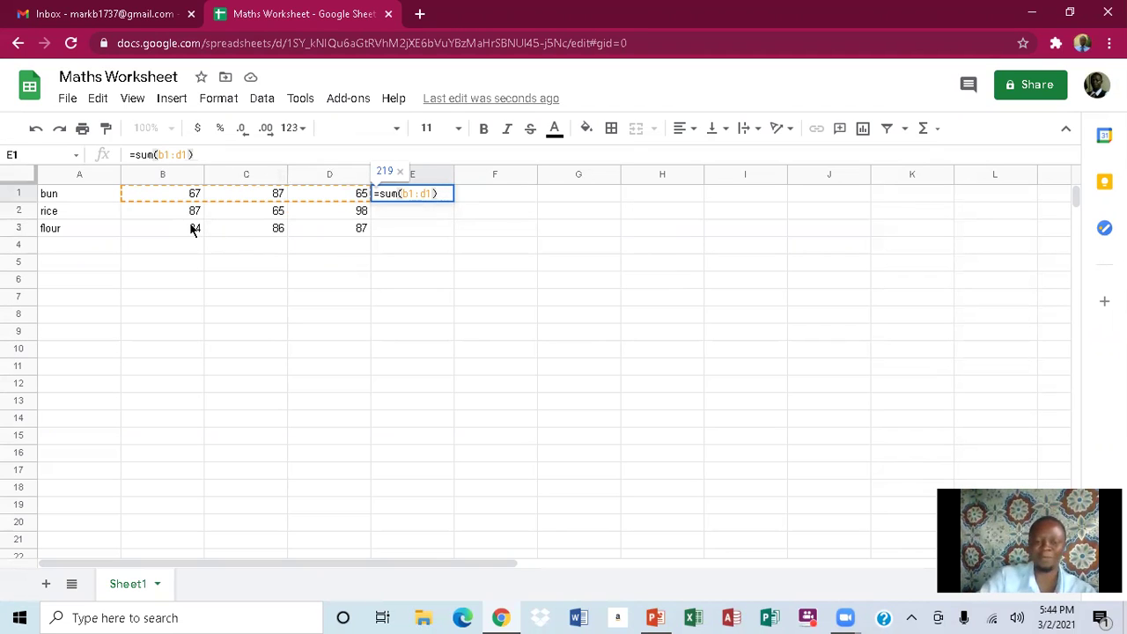
{"action": "key", "text": "Return"}
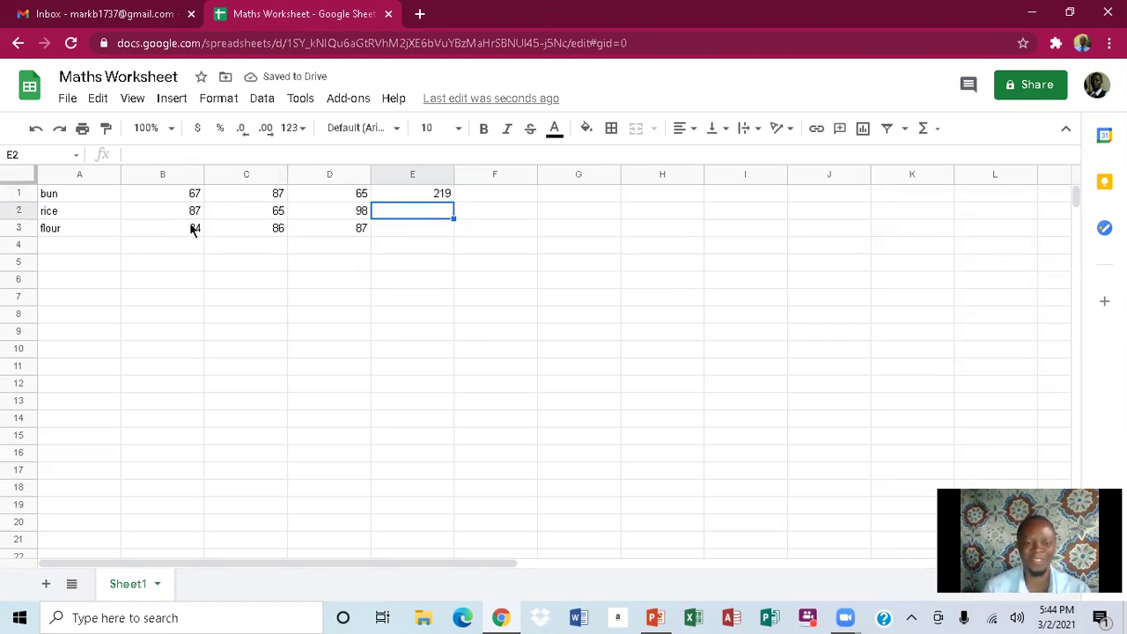
- Fill the sum formula from E1 down to E3 to total the rice and flour rows
{"action": "key", "text": "Up"}
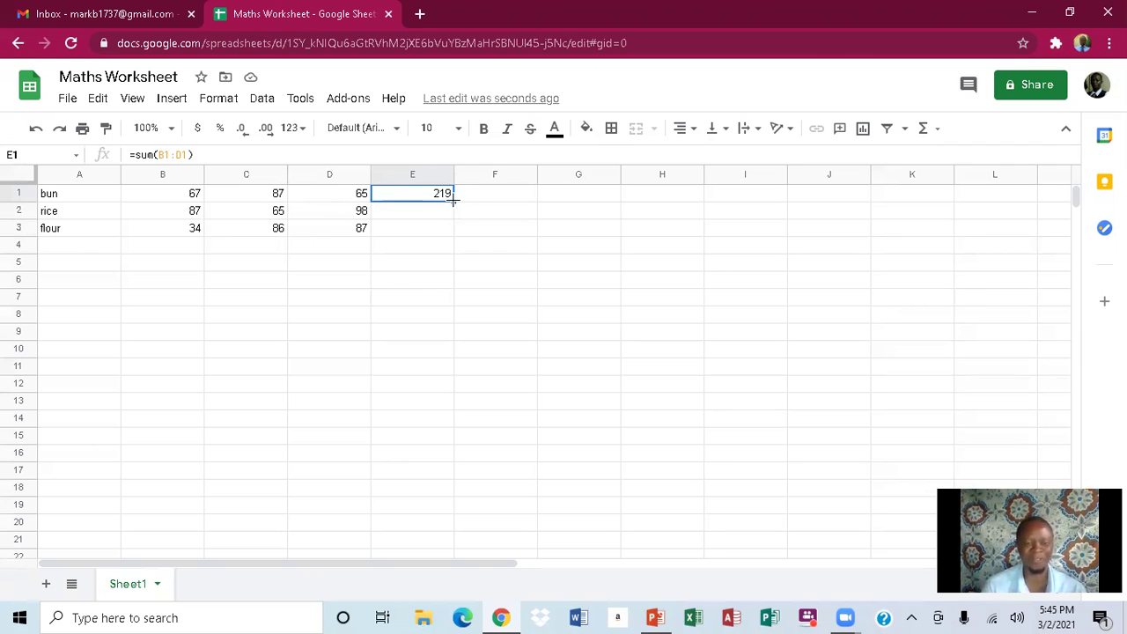
{"action": "left_click_drag", "start_coordinate": [453, 199], "coordinate": [455, 233]}
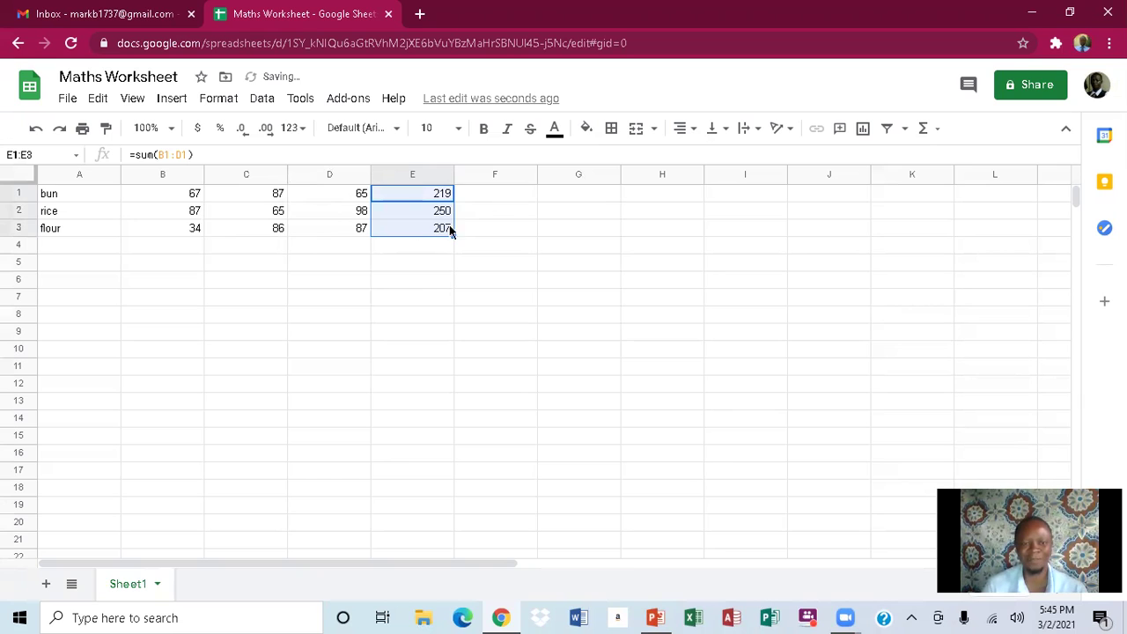
{"action": "left_click", "coordinate": [497, 228]}
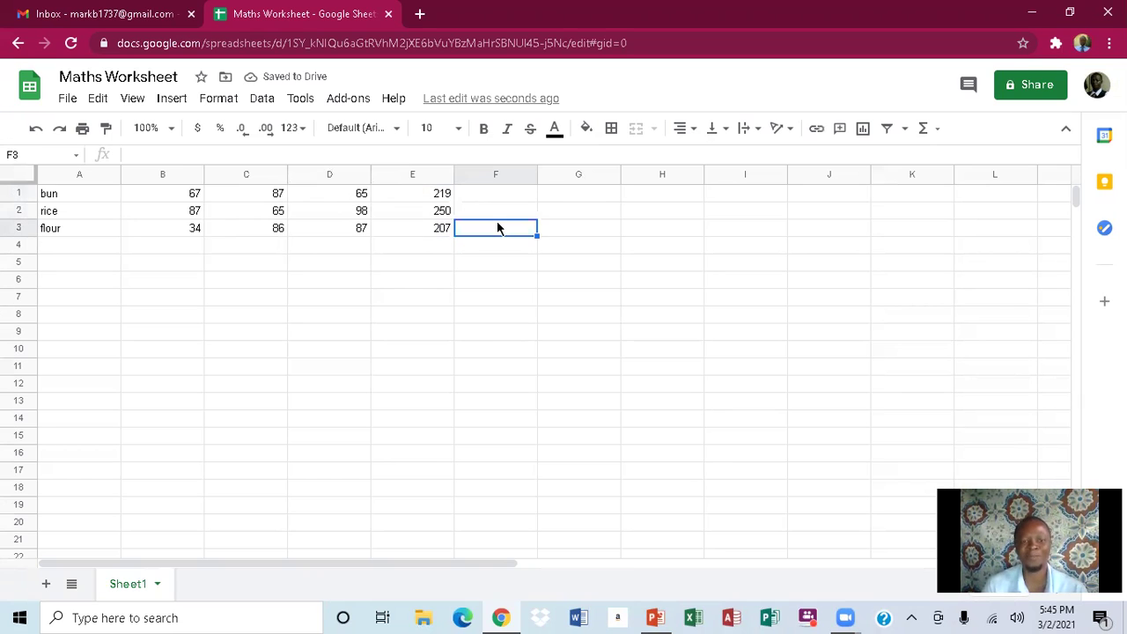
- Enter 1 in cell G2 and fill it down through G8
{"action": "left_click", "coordinate": [579, 213]}
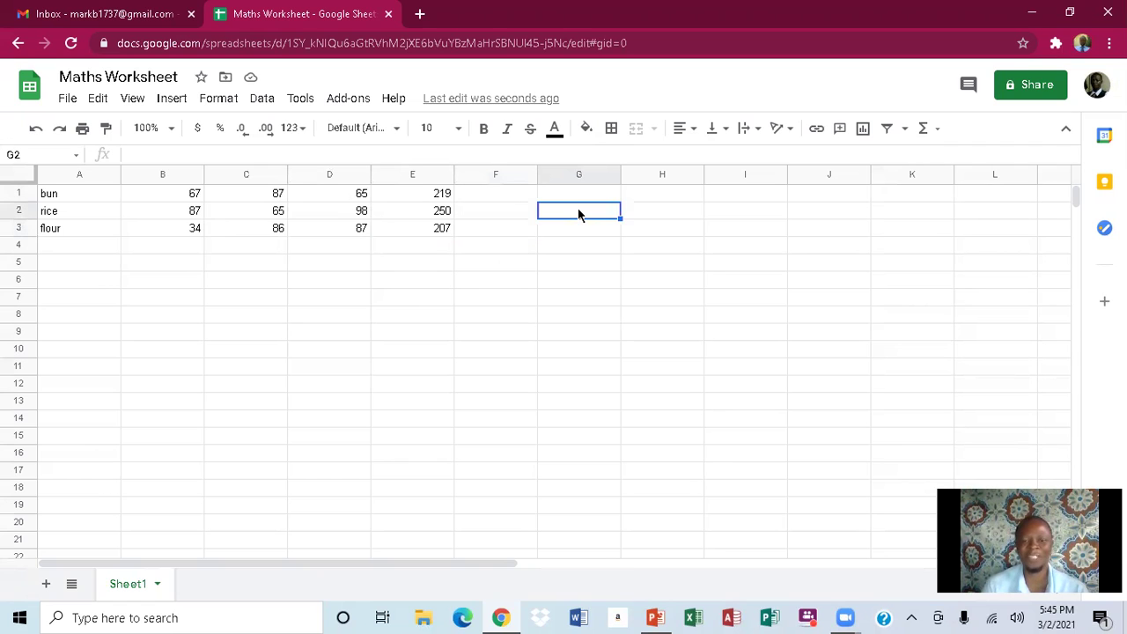
{"action": "type", "text": "1"}
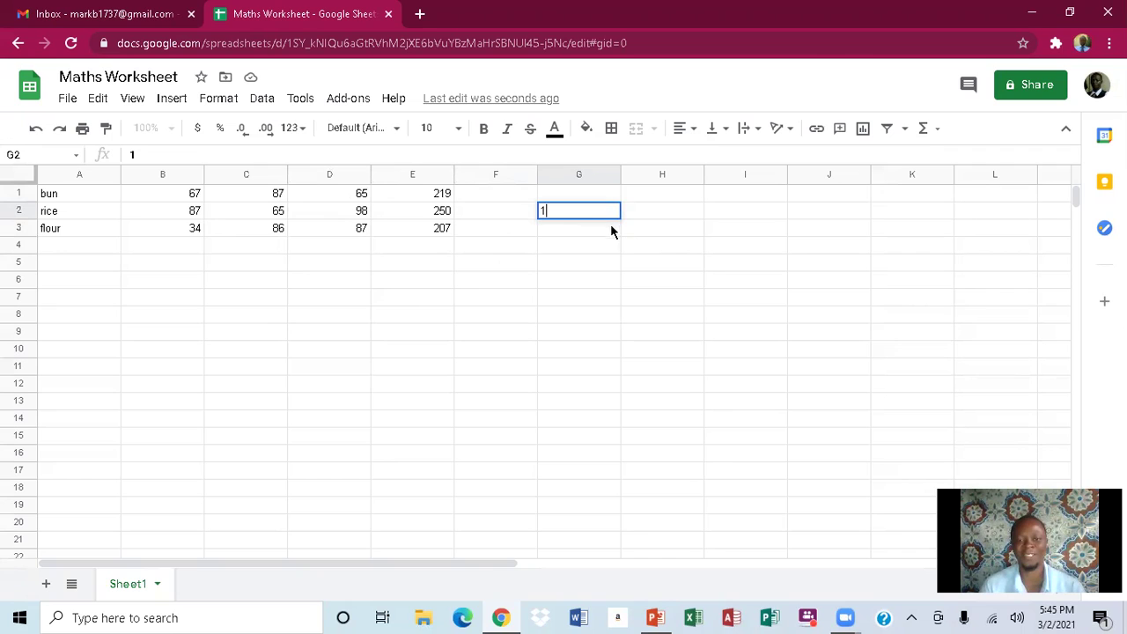
{"action": "key", "text": "Return"}
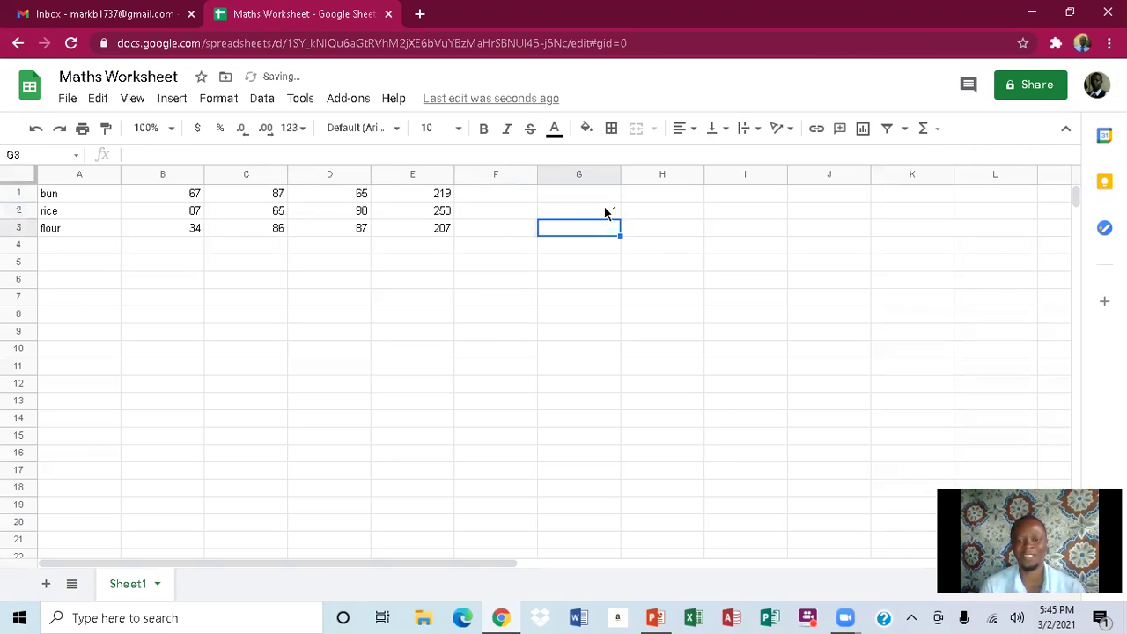
{"action": "left_click", "coordinate": [604, 211]}
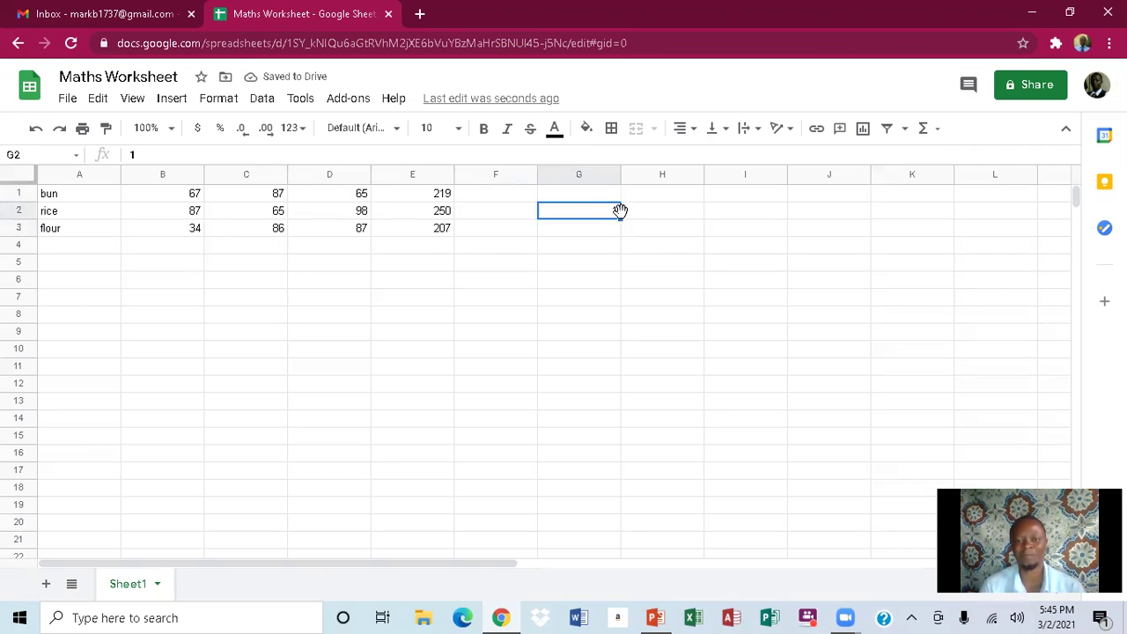
{"action": "left_click_drag", "start_coordinate": [620, 217], "coordinate": [611, 322]}
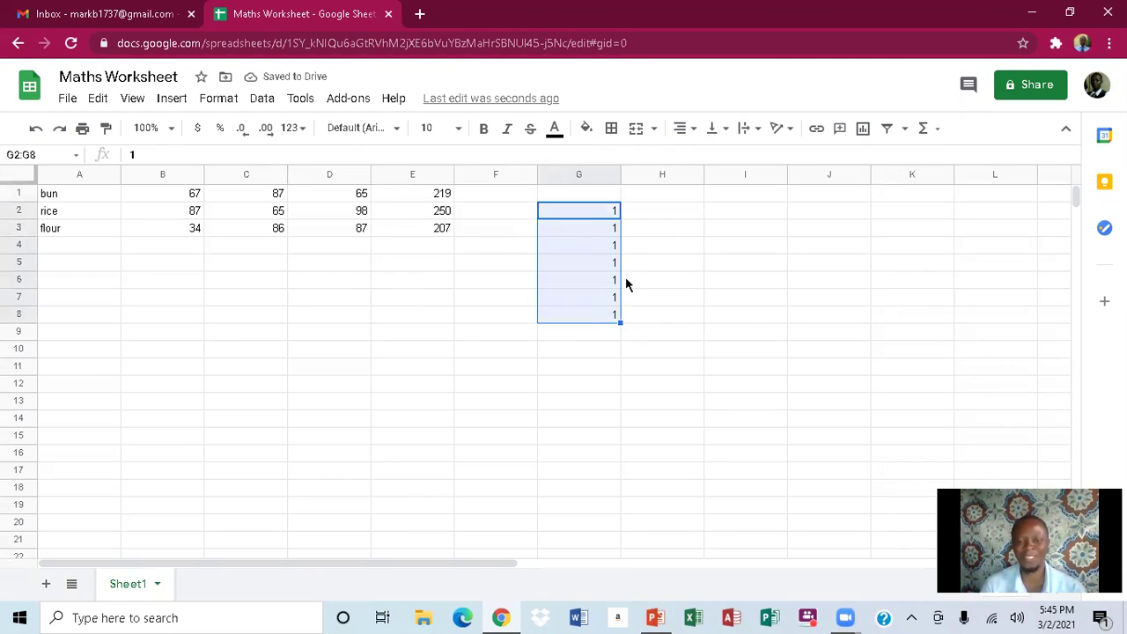
- Enter 1 in H2 and 2 in H3, and extend the number series from both cells down to H8
{"action": "left_click", "coordinate": [657, 215]}
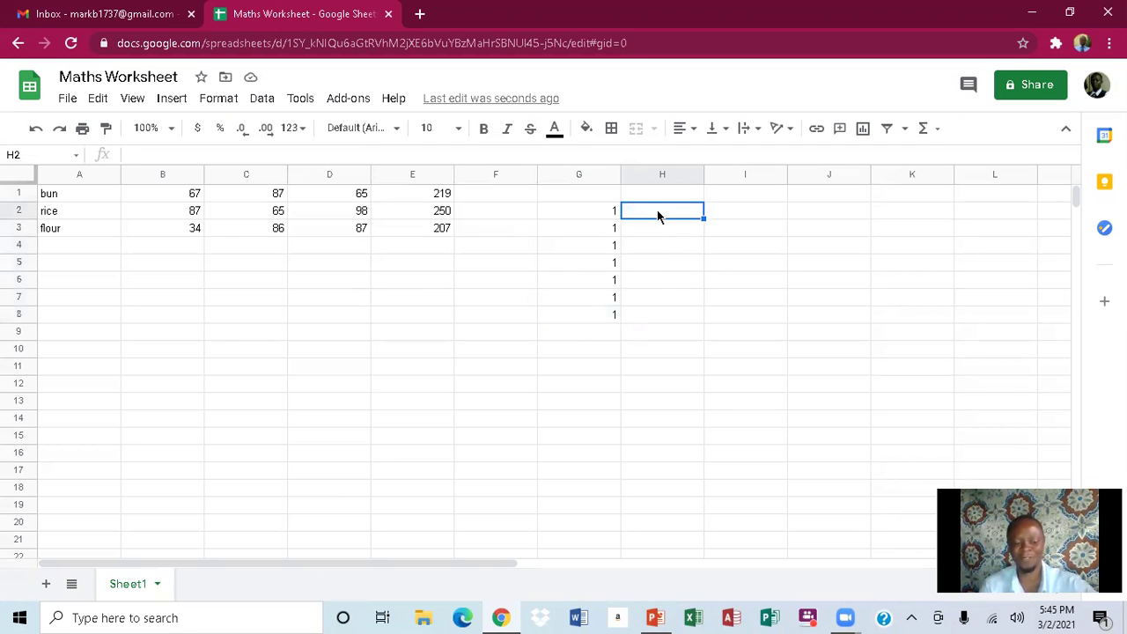
{"action": "type", "text": "1"}
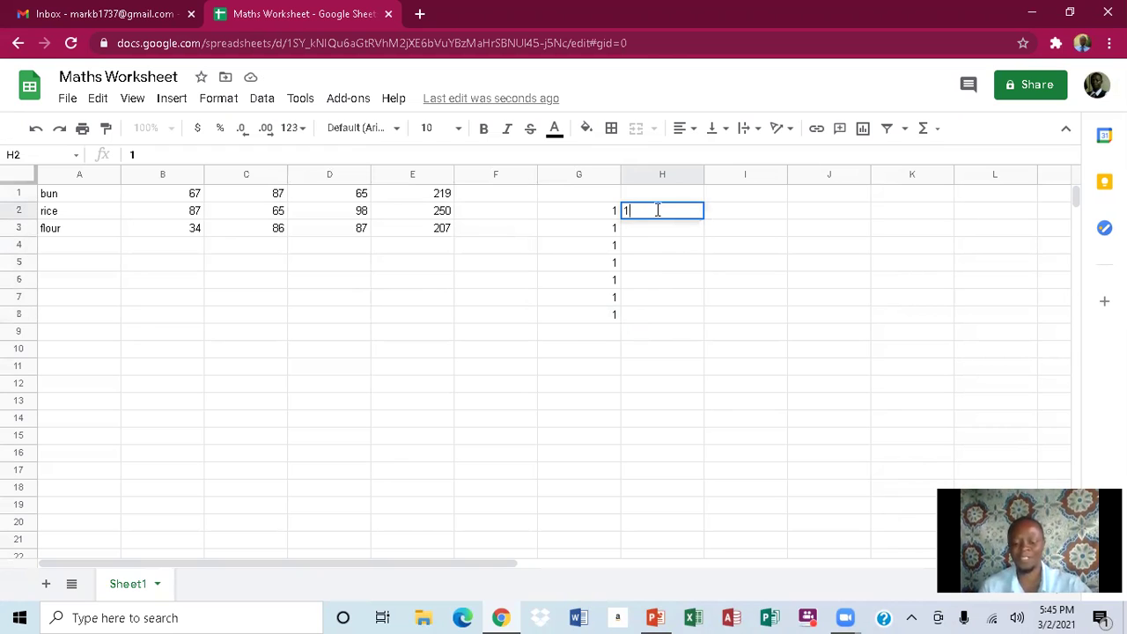
{"action": "key", "text": "Return"}
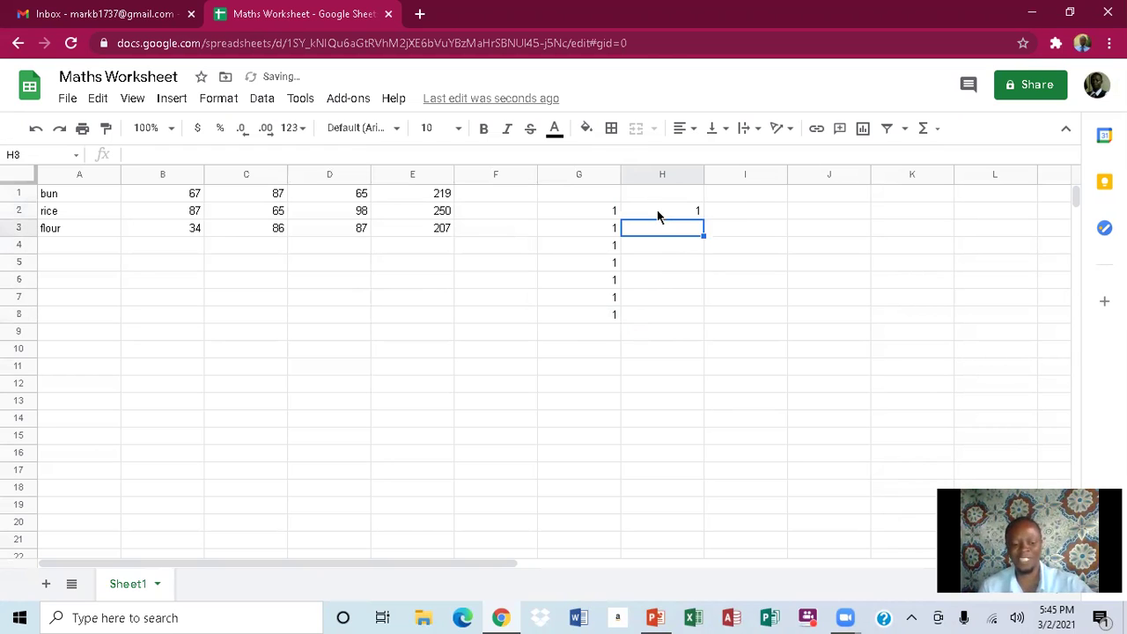
{"action": "type", "text": "2"}
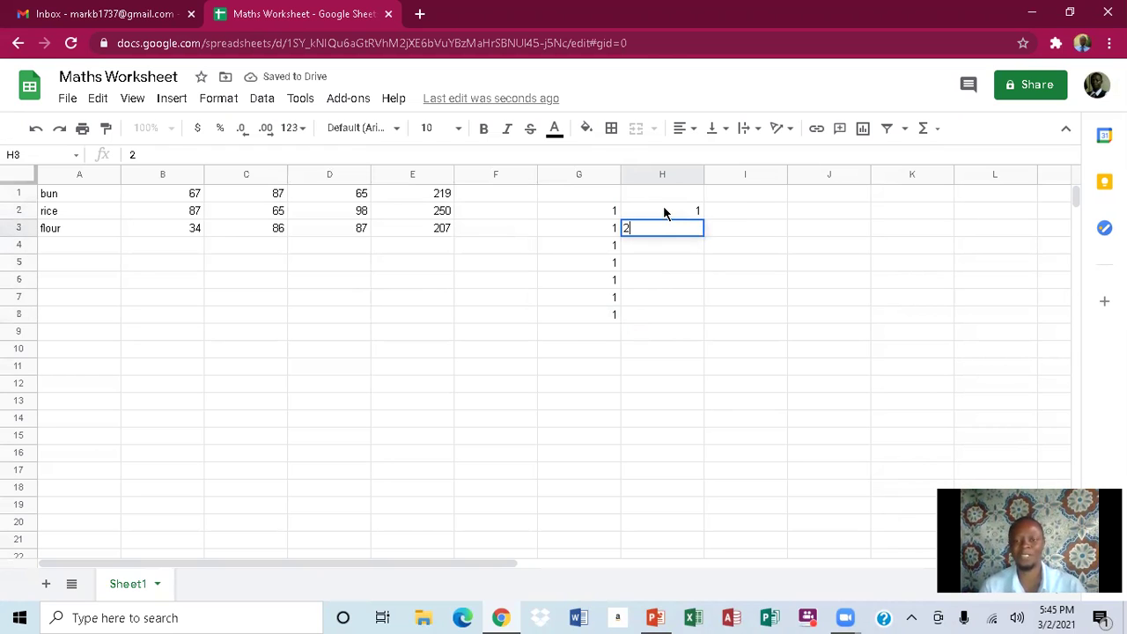
{"action": "left_click", "coordinate": [665, 212]}
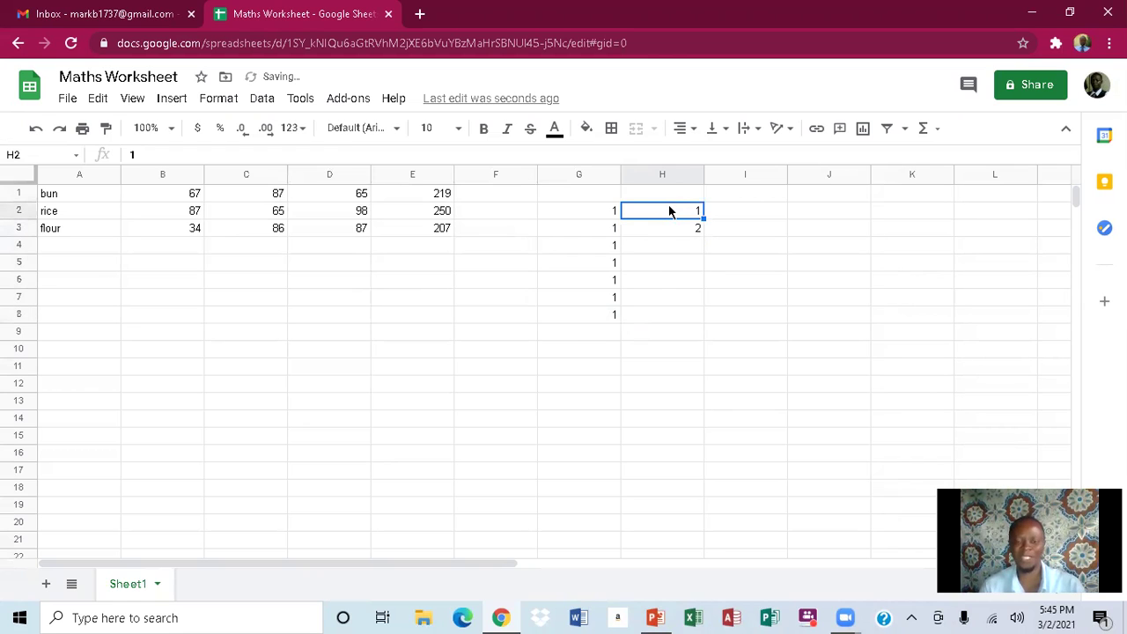
{"action": "left_click_drag", "start_coordinate": [667, 219], "coordinate": [668, 237]}
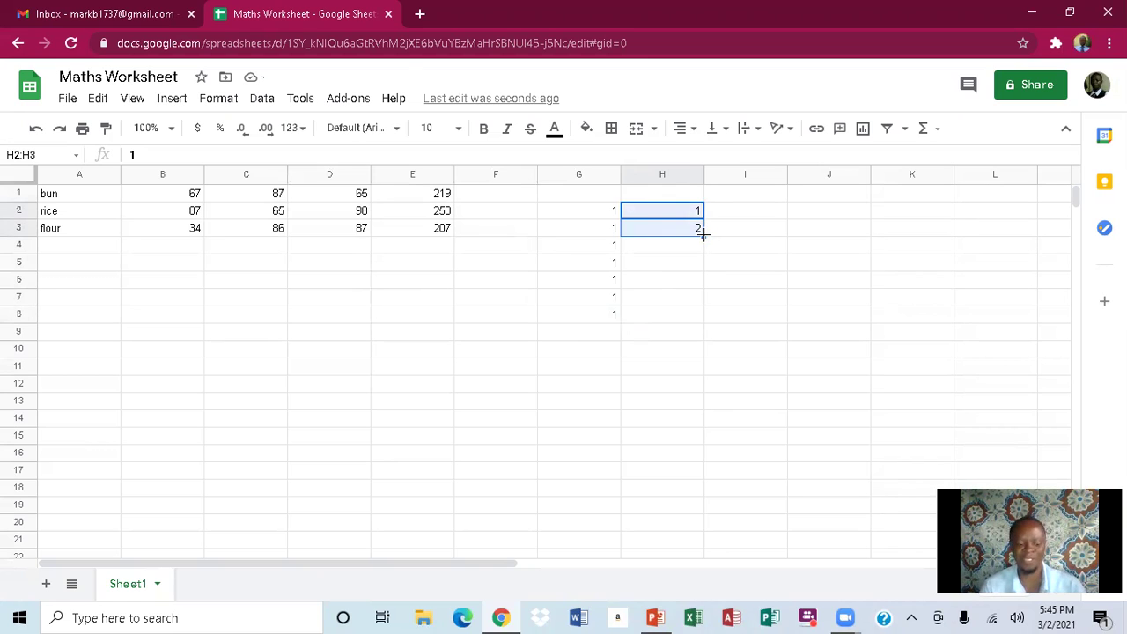
{"action": "left_click_drag", "start_coordinate": [704, 234], "coordinate": [747, 306]}
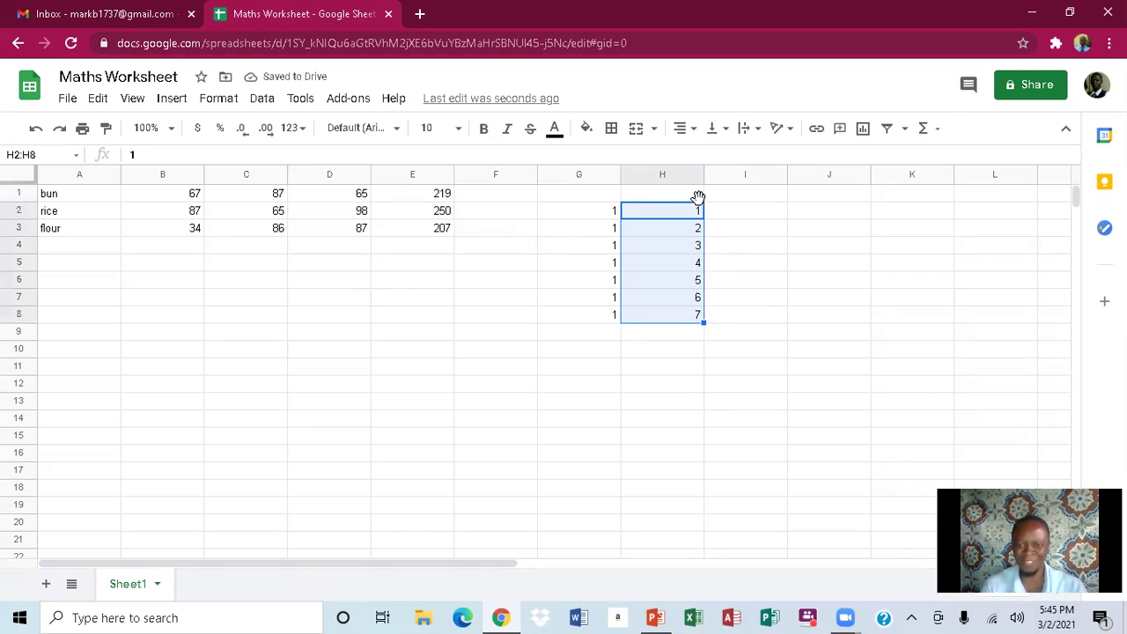
{"action": "left_click", "coordinate": [749, 249]}
- Enter 10 in cell I2 and fill it down through I8
{"action": "left_click", "coordinate": [756, 215]}
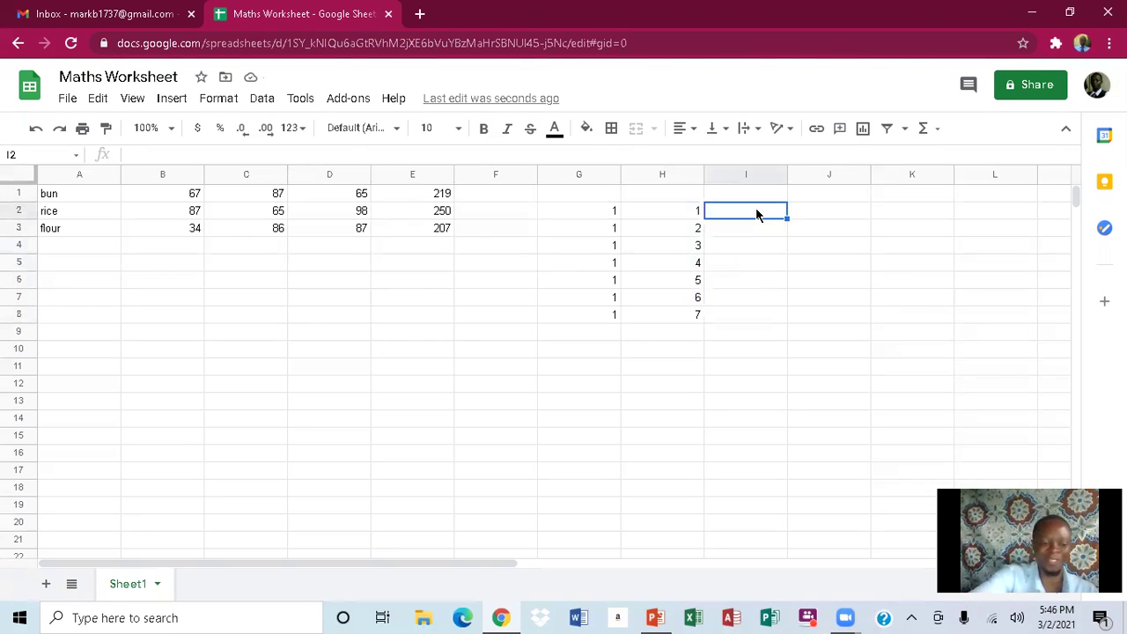
{"action": "type", "text": "10"}
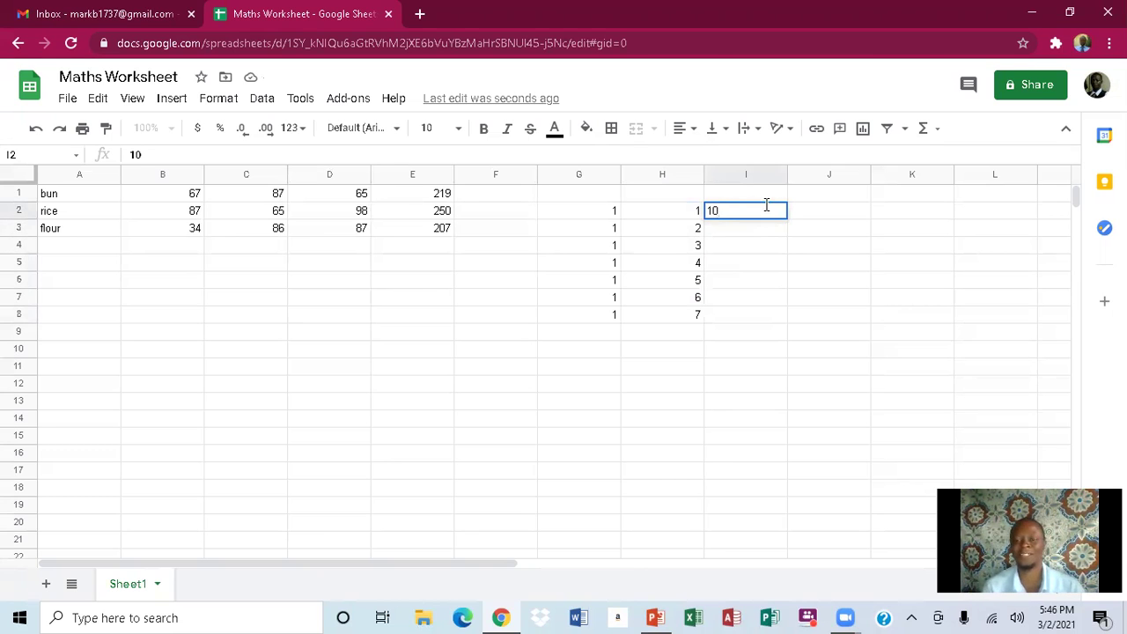
{"action": "key", "text": "Return"}
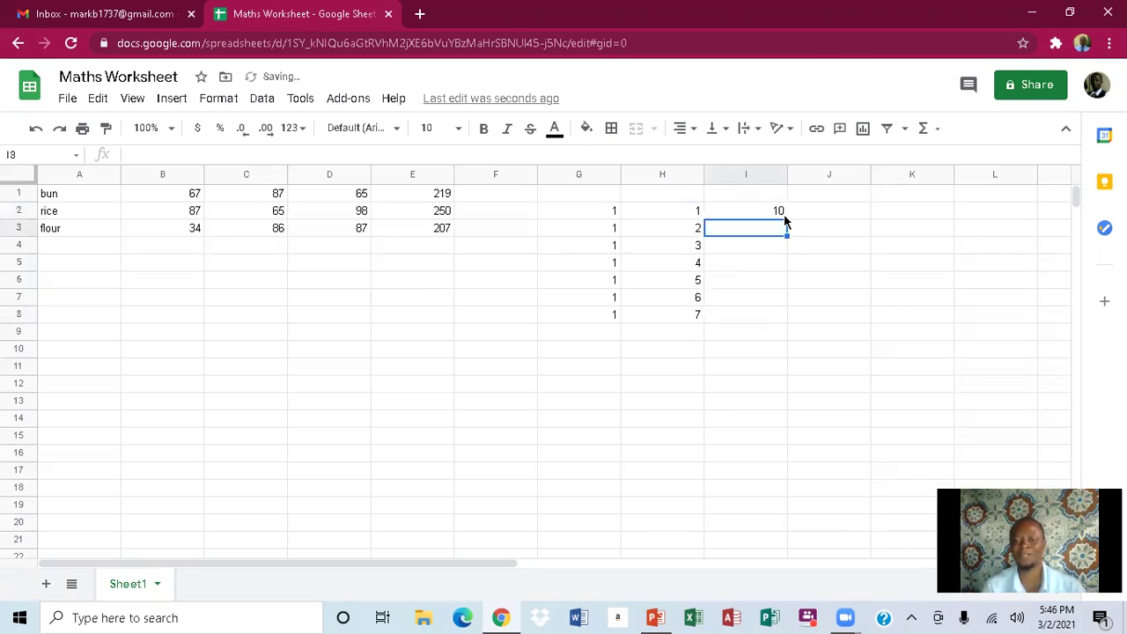
{"action": "left_click", "coordinate": [774, 214]}
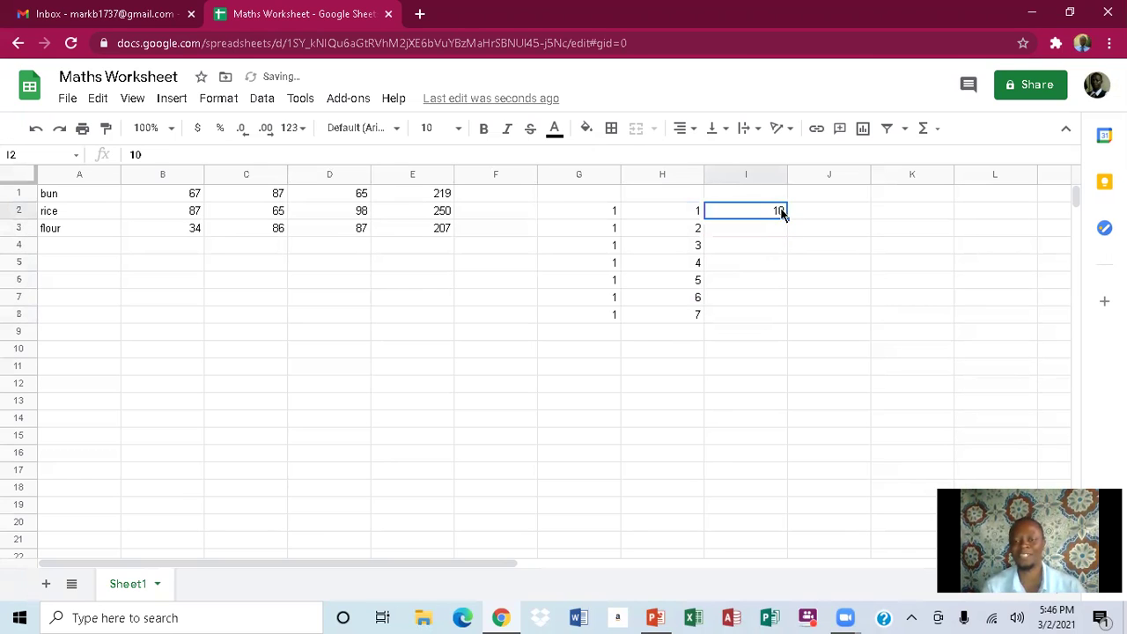
{"action": "left_click_drag", "start_coordinate": [789, 221], "coordinate": [783, 310]}
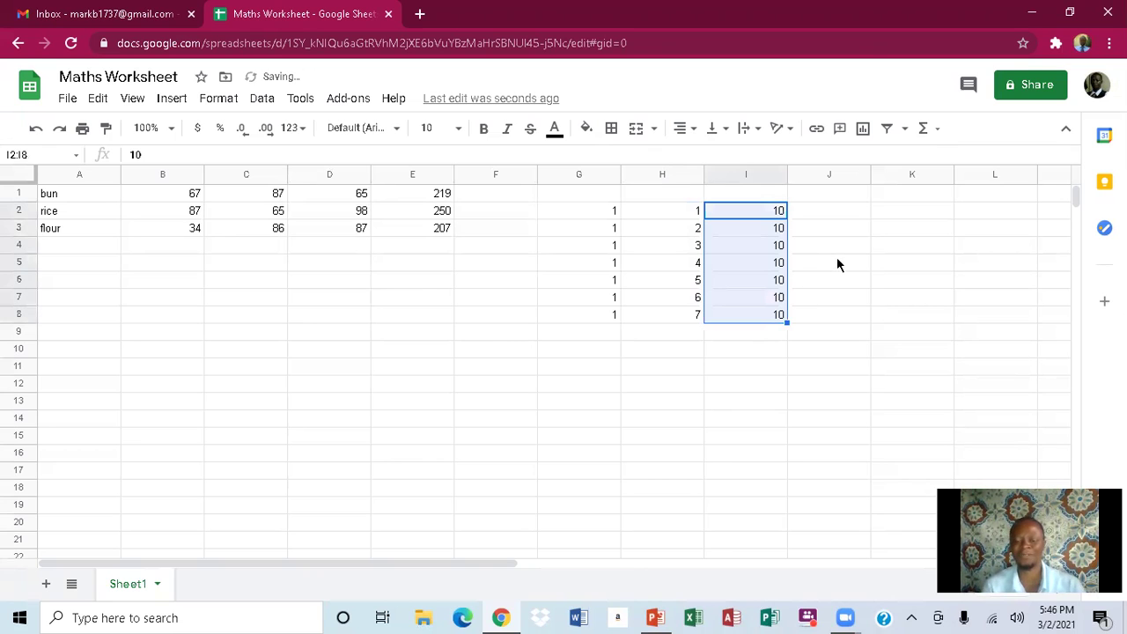
- Enter 10 in J2 and 20 in J3, and extend the number series from both cells down to J8
{"action": "left_click", "coordinate": [811, 212]}
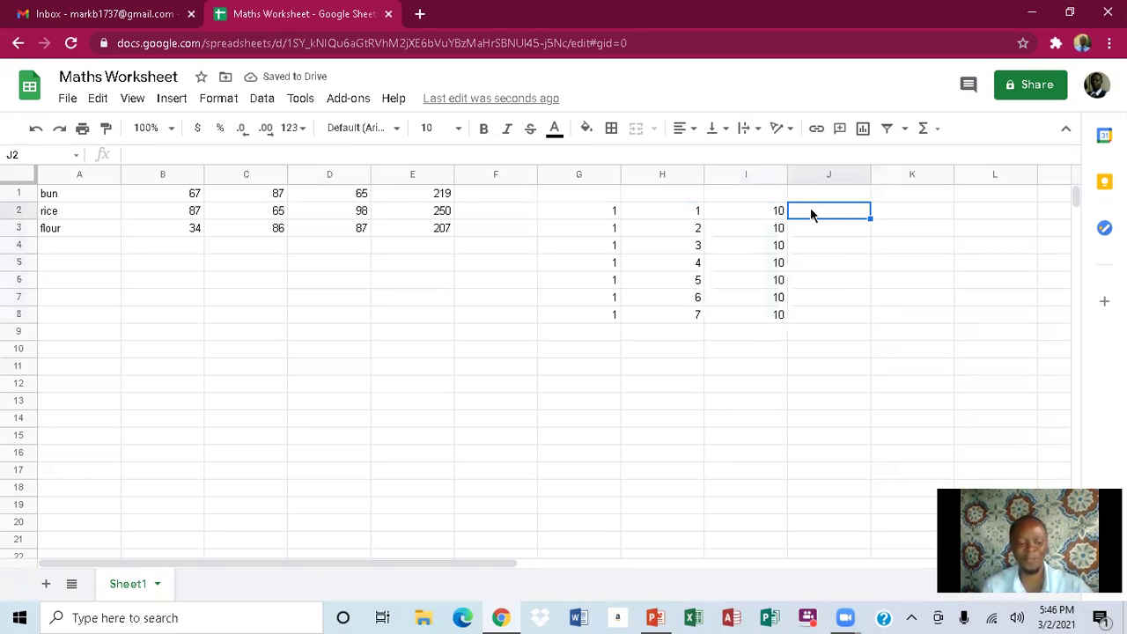
{"action": "type", "text": "10"}
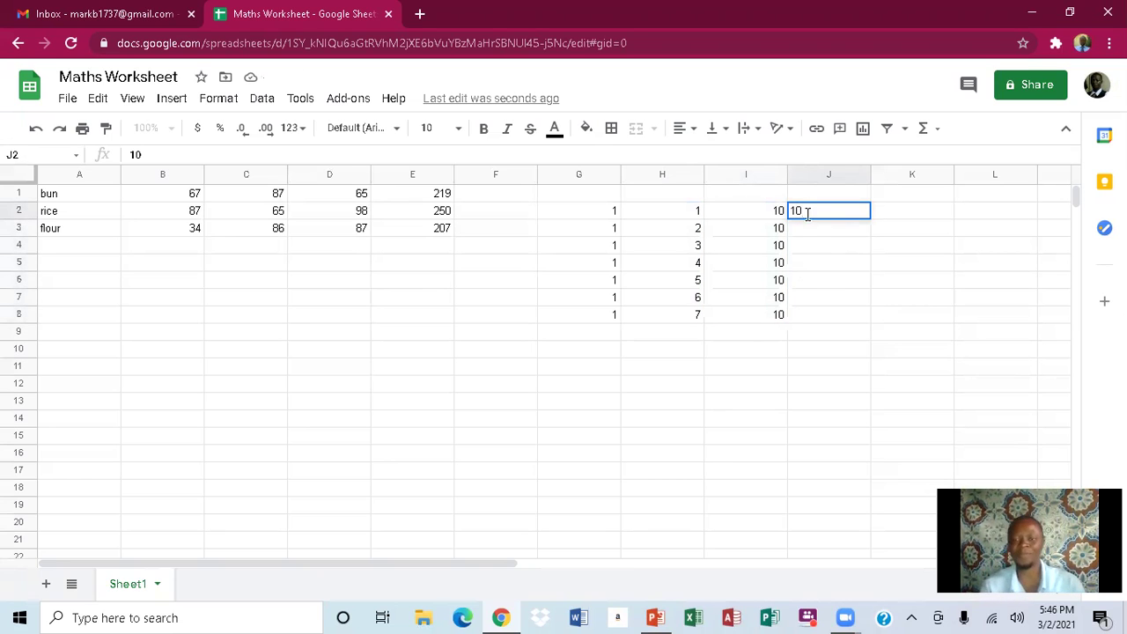
{"action": "key", "text": "Return"}
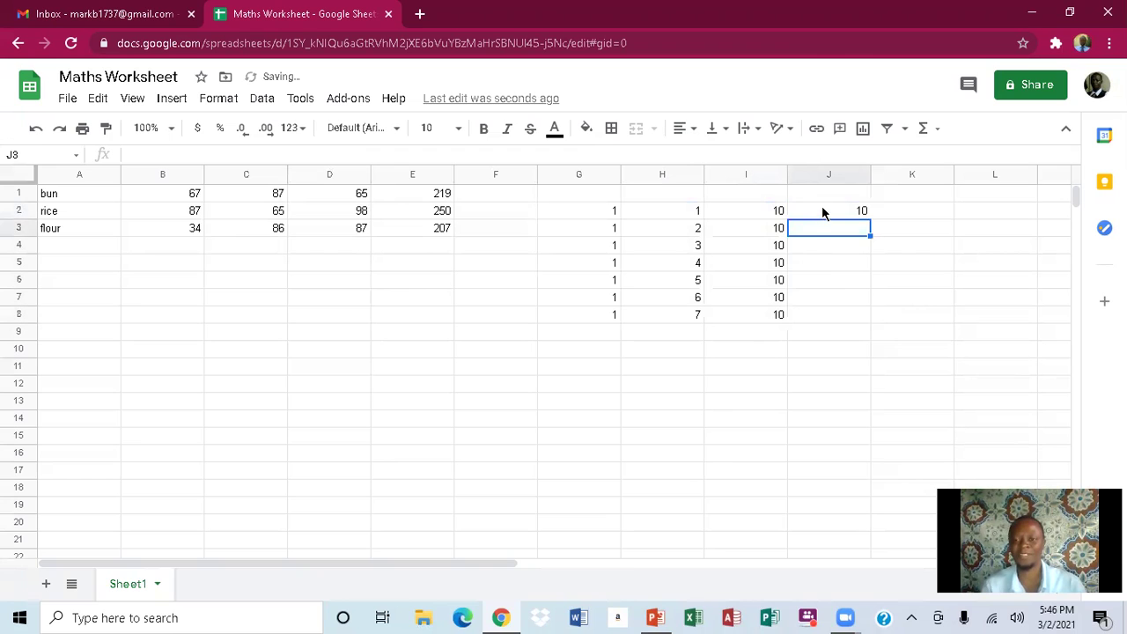
{"action": "left_click", "coordinate": [823, 212]}
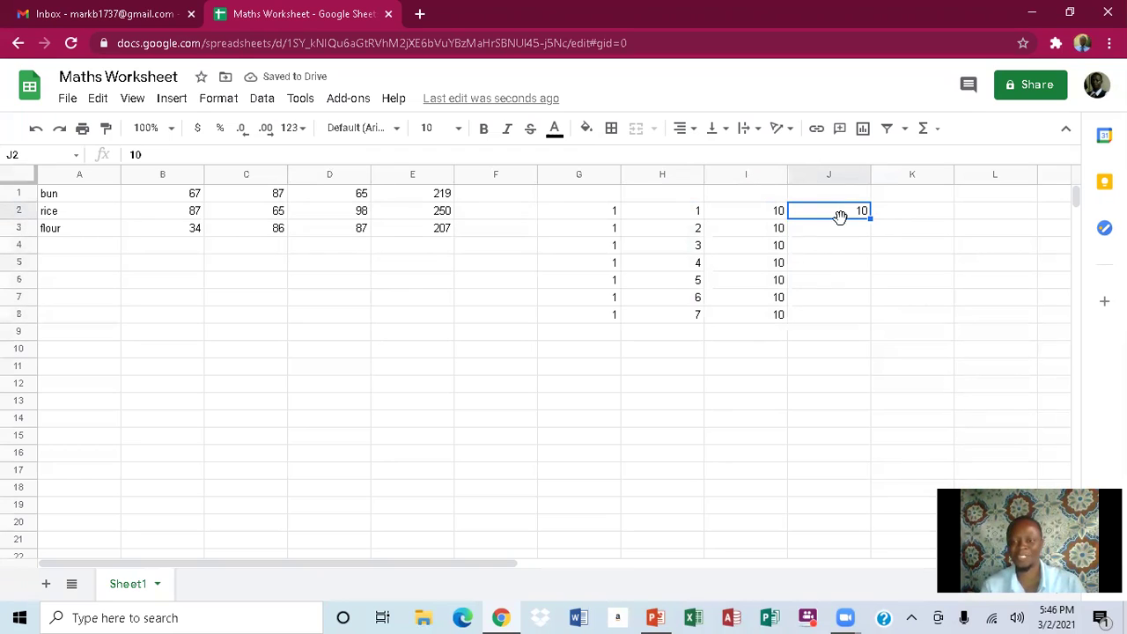
{"action": "left_click", "coordinate": [835, 230]}
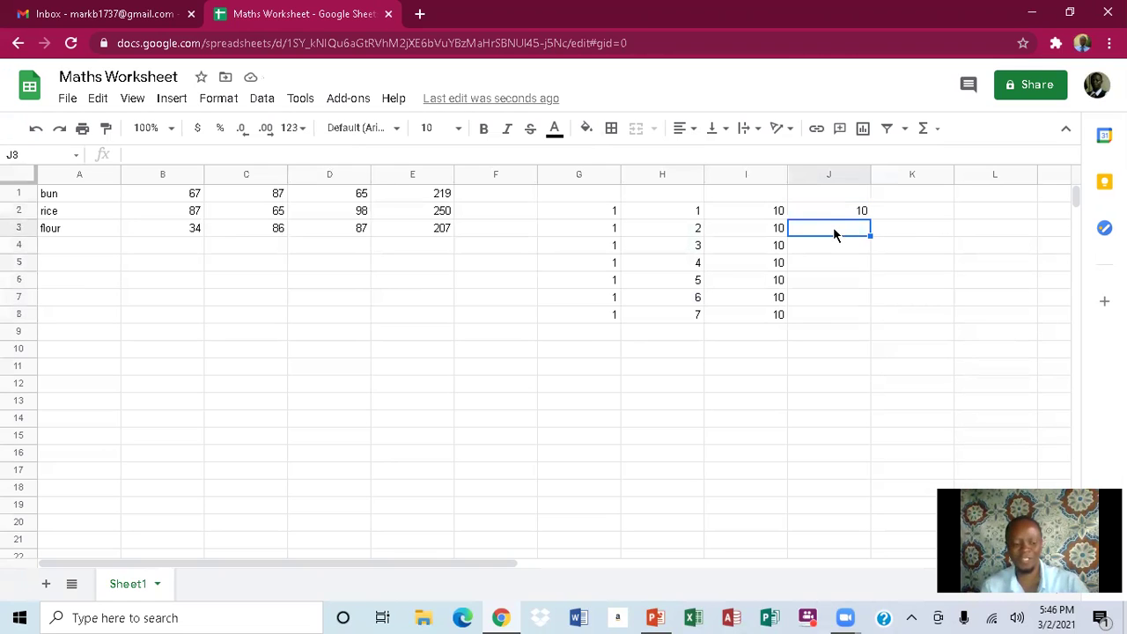
{"action": "double_click", "coordinate": [834, 225]}
{"action": "type", "text": "20"}
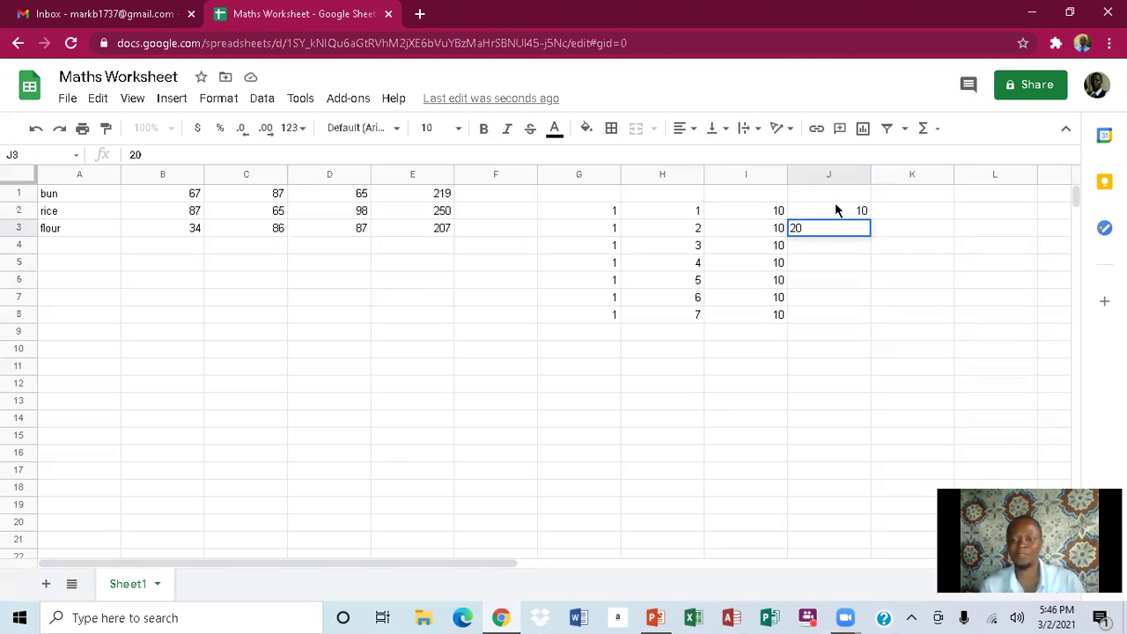
{"action": "left_click", "coordinate": [837, 210]}
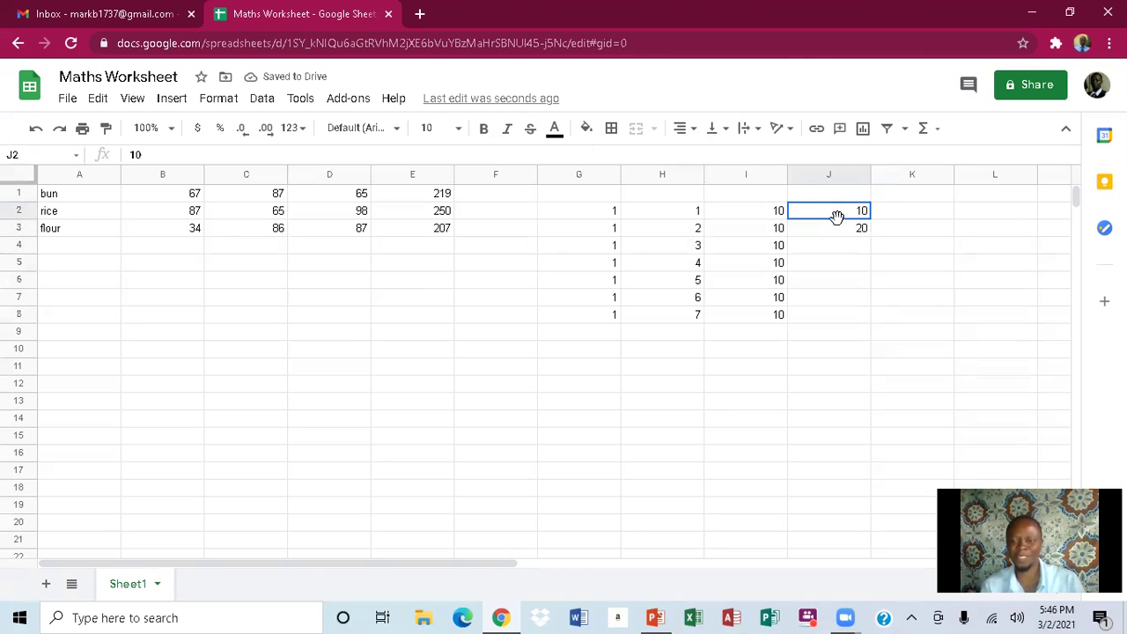
{"action": "left_click", "coordinate": [836, 225], "text": "shift"}
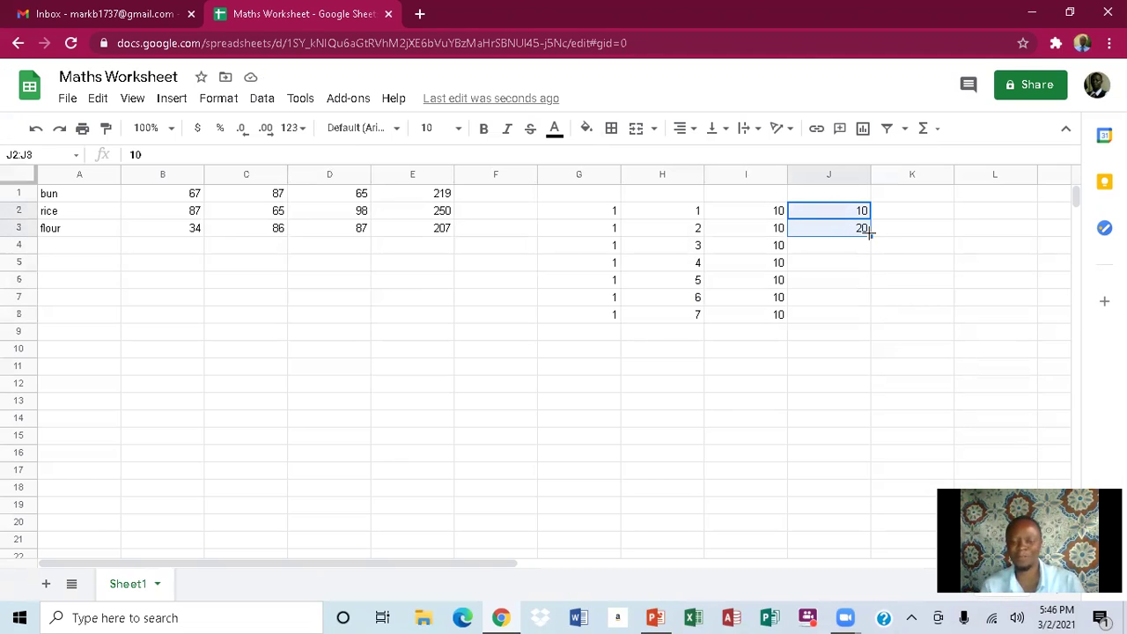
{"action": "left_click_drag", "start_coordinate": [870, 230], "coordinate": [867, 308]}
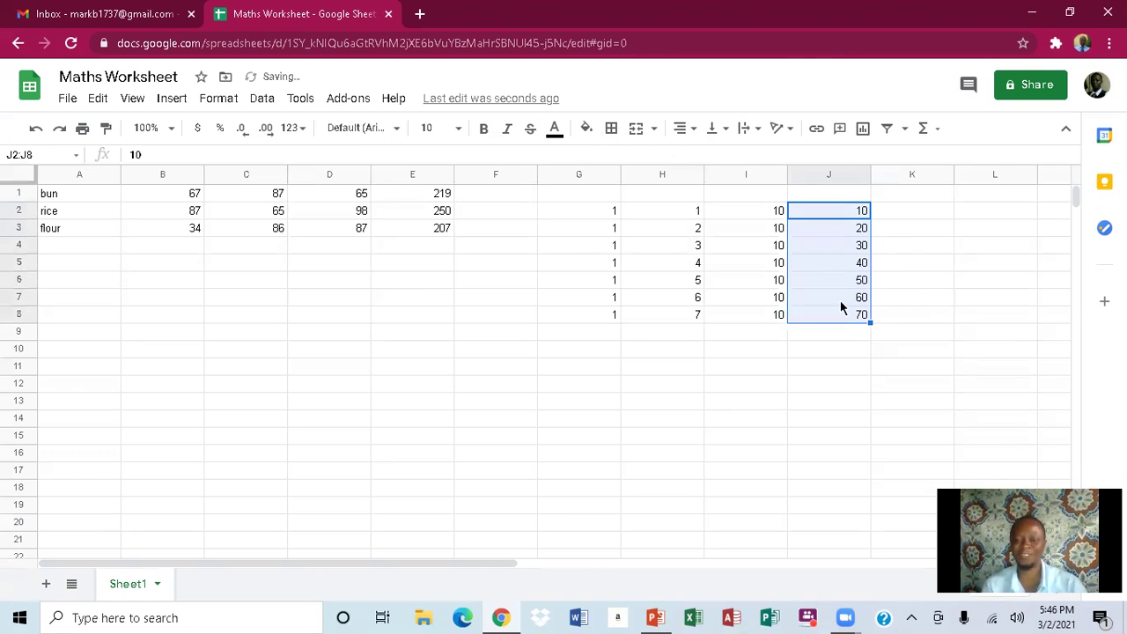
- Enter monday in cell G11 and autofill the days of the week down through G18
{"action": "left_click", "coordinate": [556, 370]}
{"action": "type", "text": "mon"}
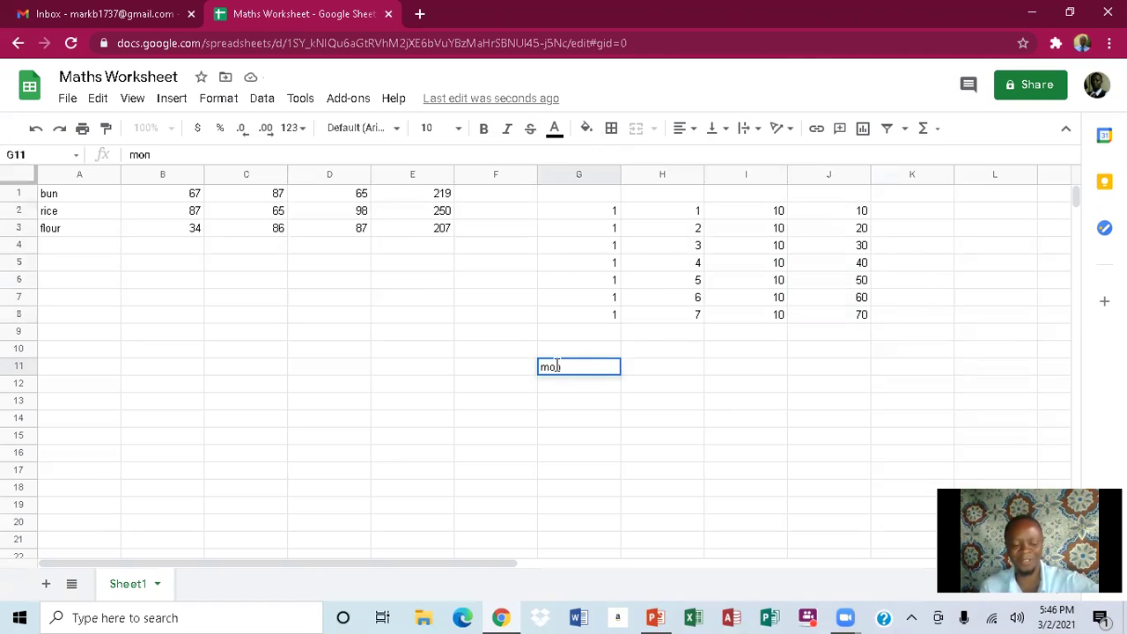
{"action": "type", "text": "day"}
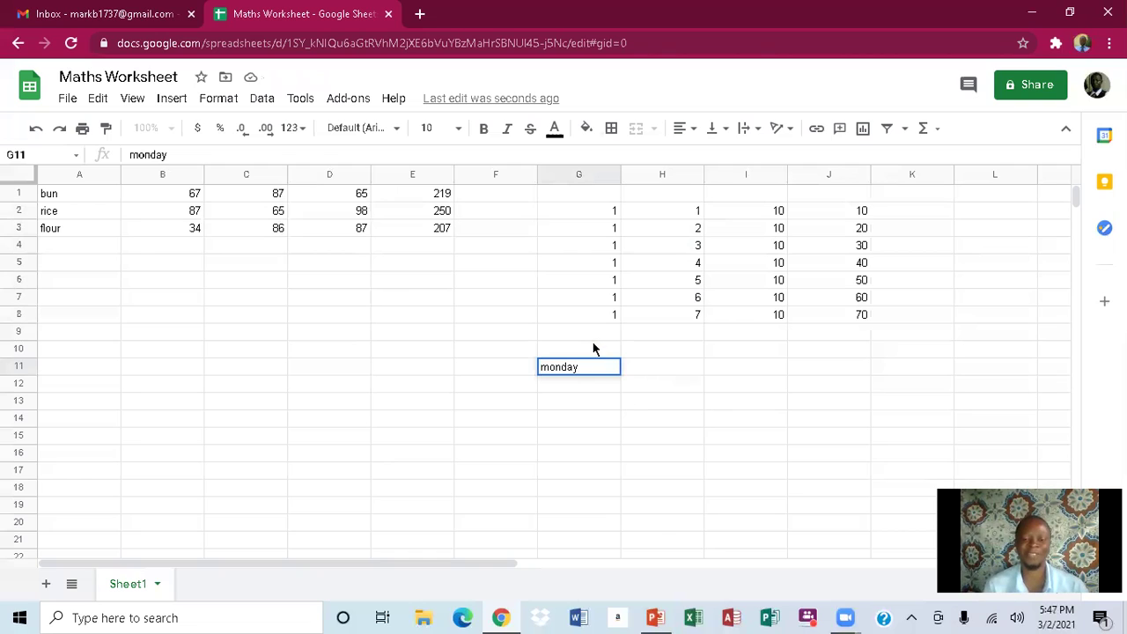
{"action": "left_click", "coordinate": [587, 350]}
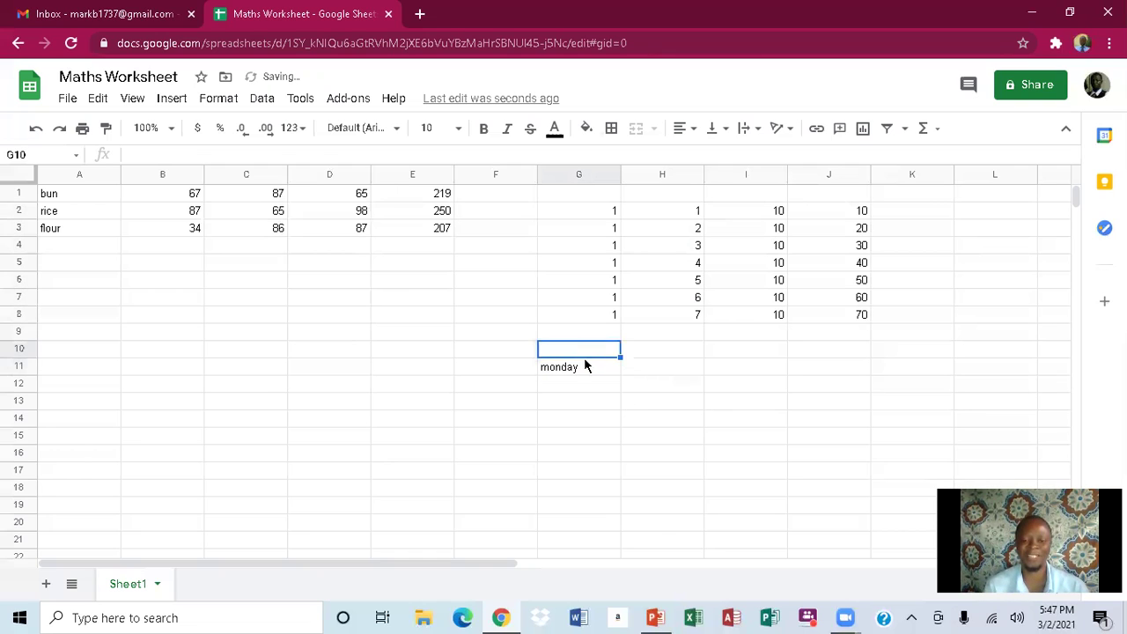
{"action": "left_click", "coordinate": [580, 370]}
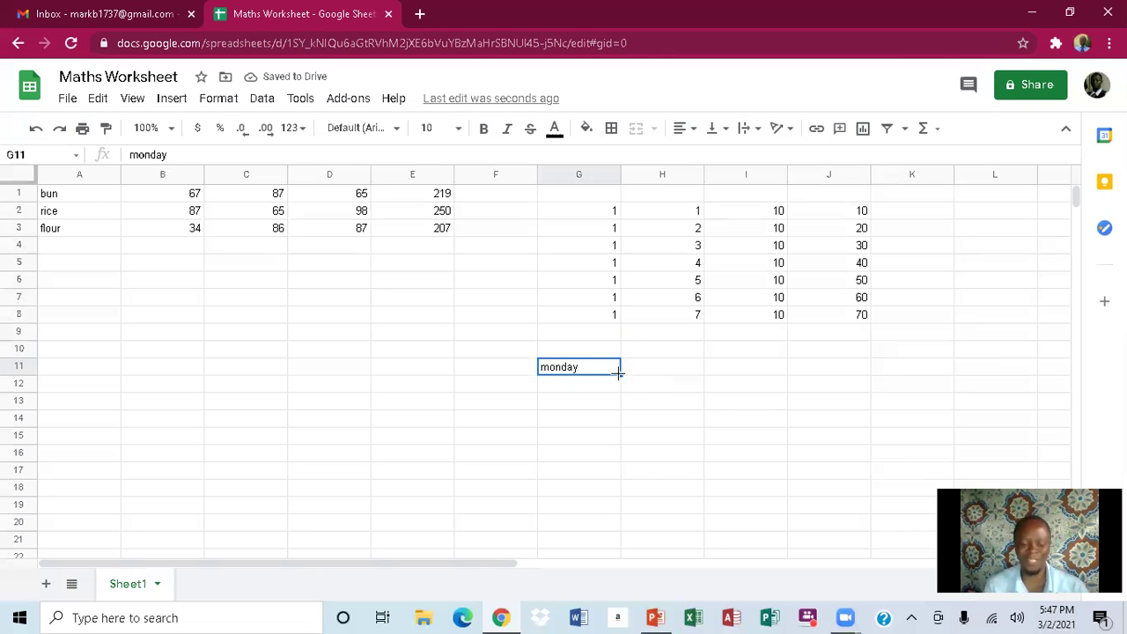
{"action": "left_click_drag", "start_coordinate": [619, 374], "coordinate": [612, 491]}
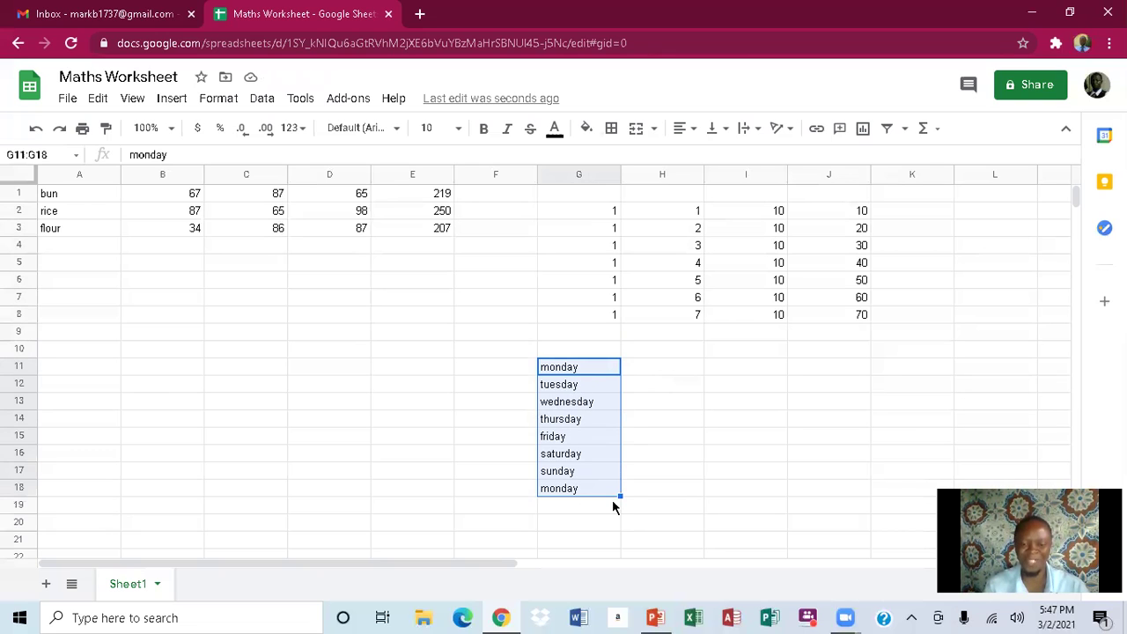
- Enter week in cell H11 and fill it across the row through K11
{"action": "left_click", "coordinate": [678, 368]}
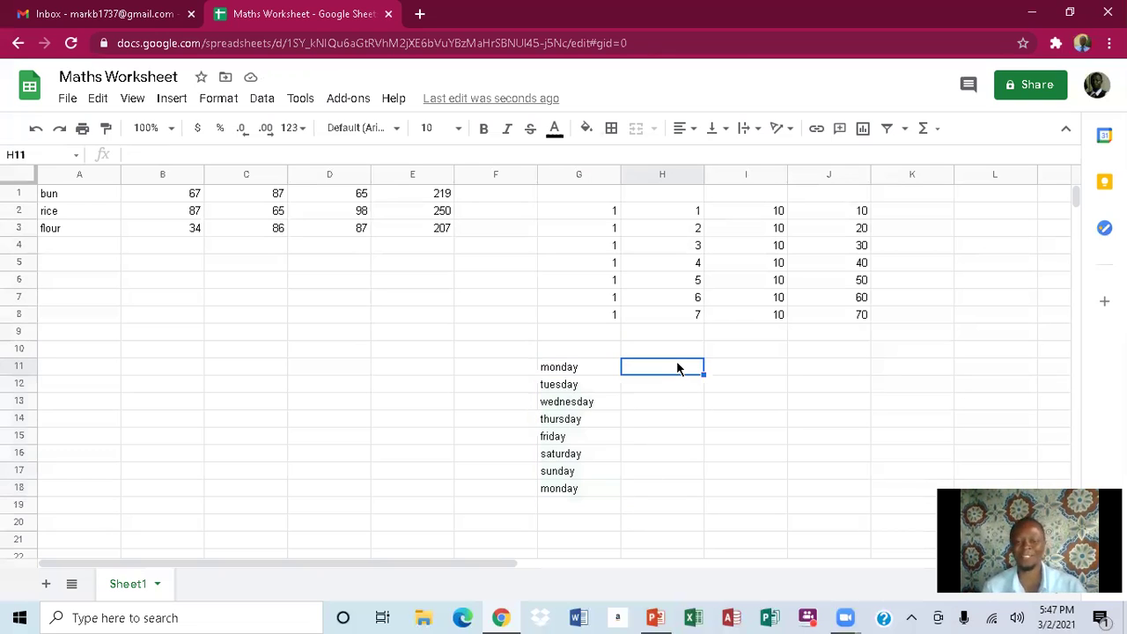
{"action": "type", "text": "week"}
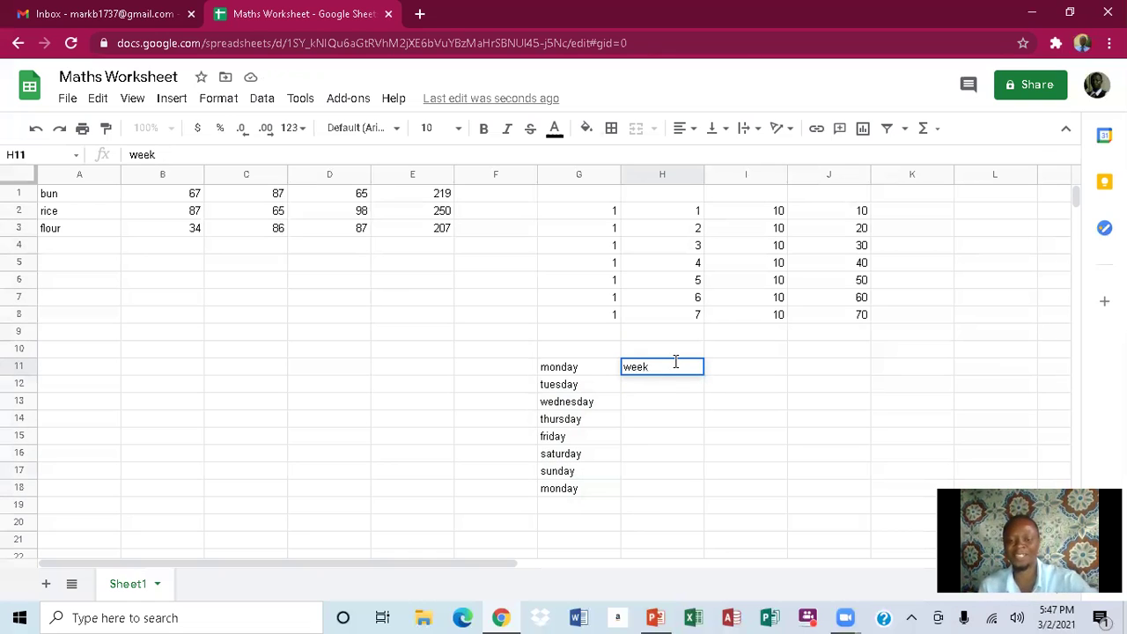
{"action": "key", "text": "Up"}
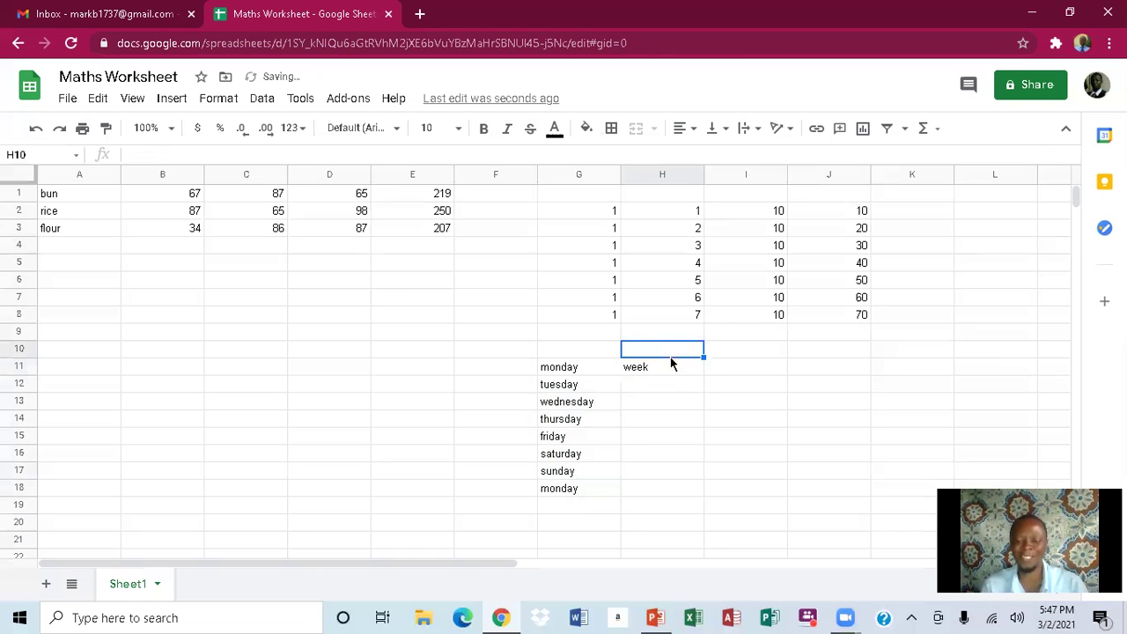
{"action": "left_click", "coordinate": [665, 375]}
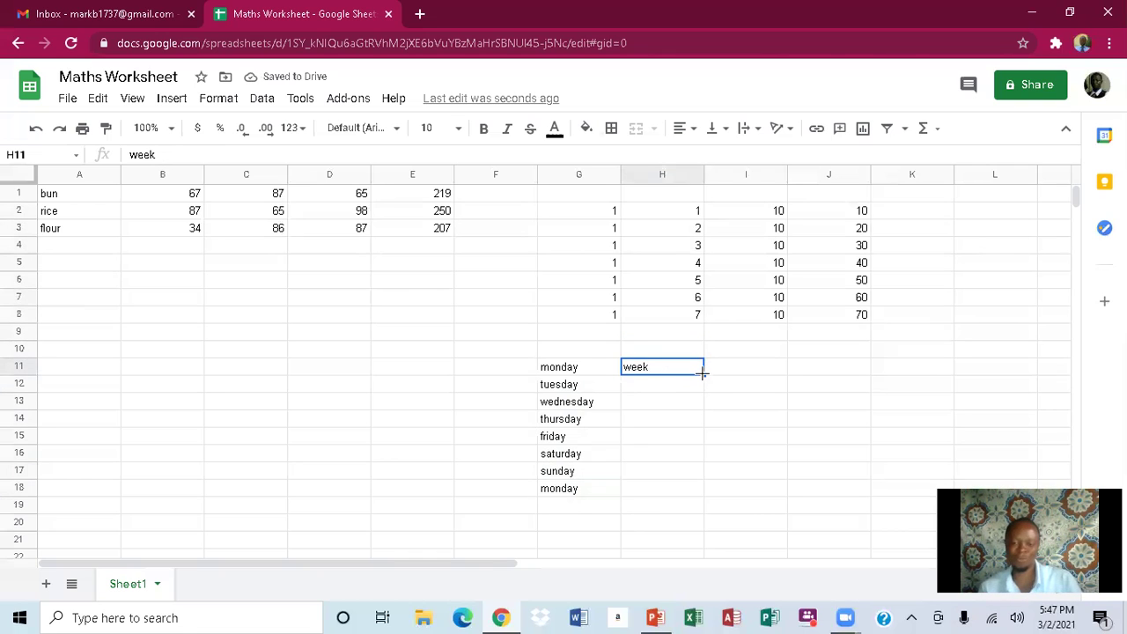
{"action": "left_click_drag", "start_coordinate": [702, 373], "coordinate": [908, 377]}
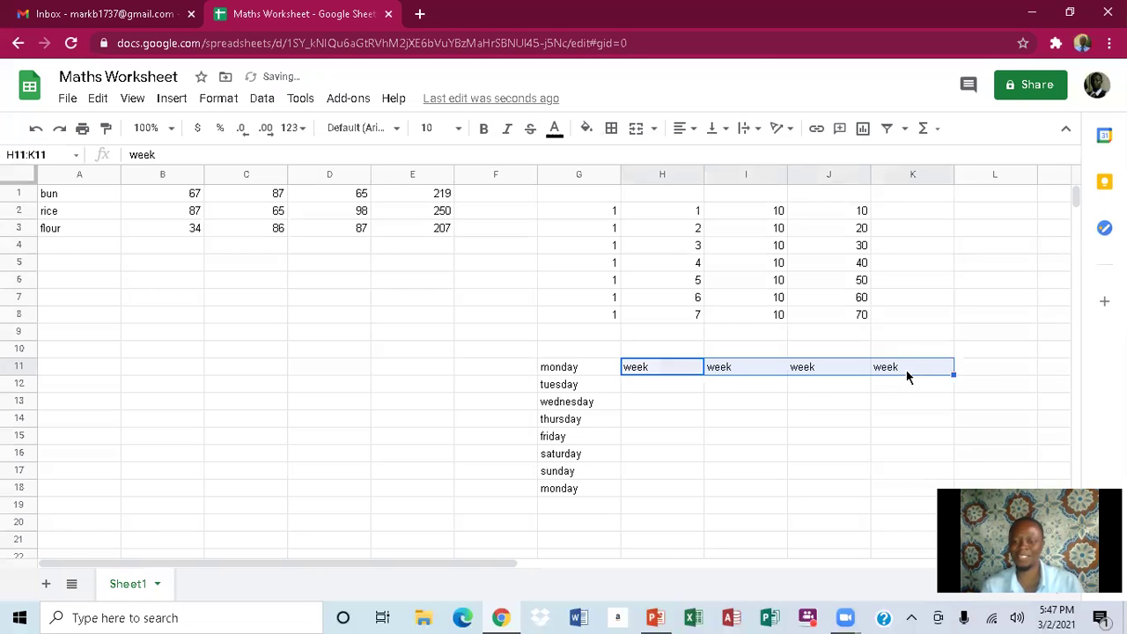
{"action": "left_click", "coordinate": [804, 420]}
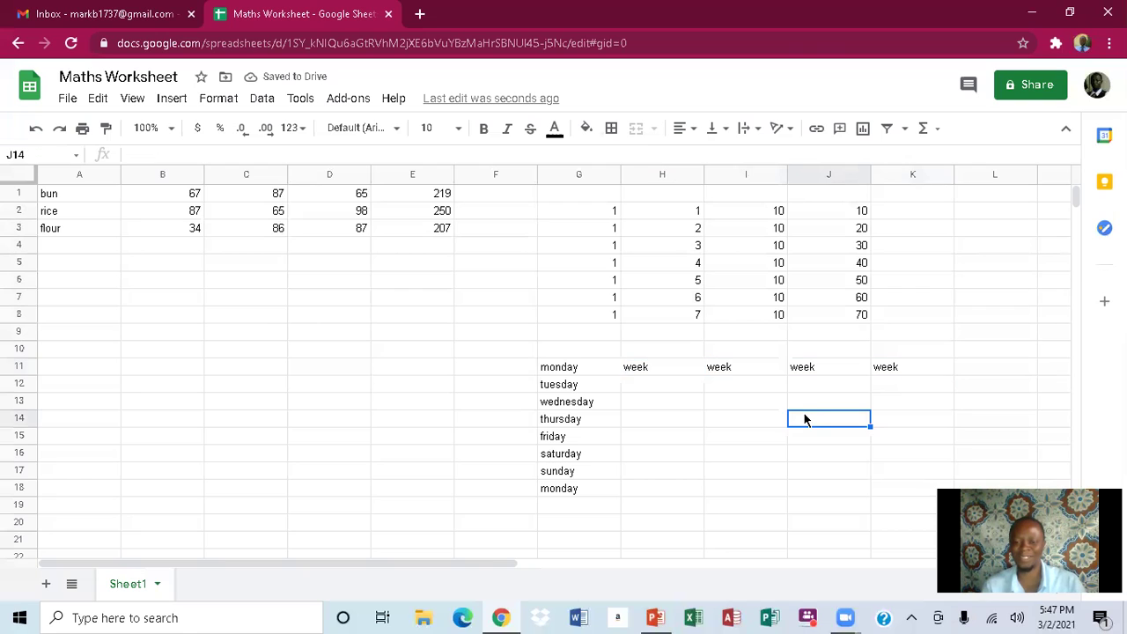
- Replace the text in H11 with week 1 and extend the numbered week series down to H18
{"action": "left_click", "coordinate": [646, 368]}
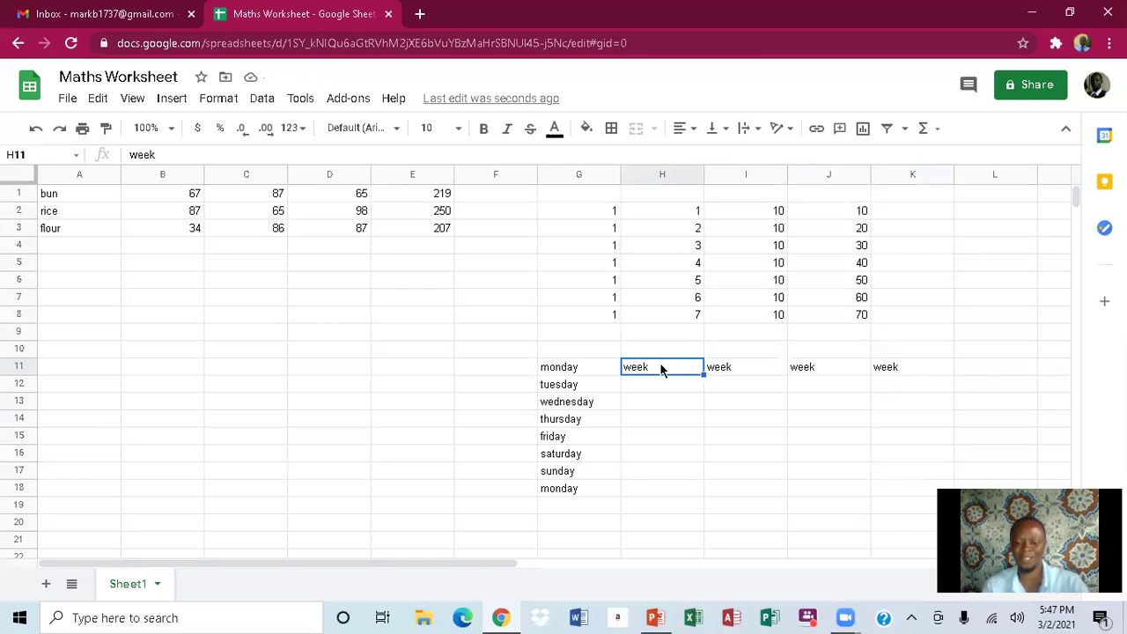
{"action": "type", "text": "w"}
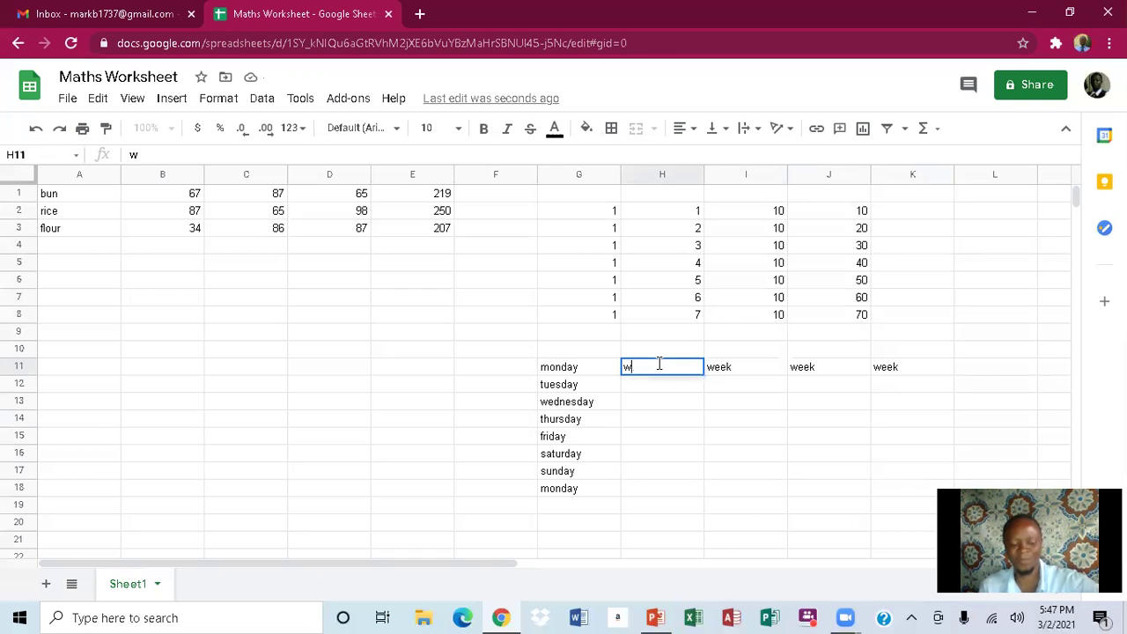
{"action": "type", "text": "eek 1"}
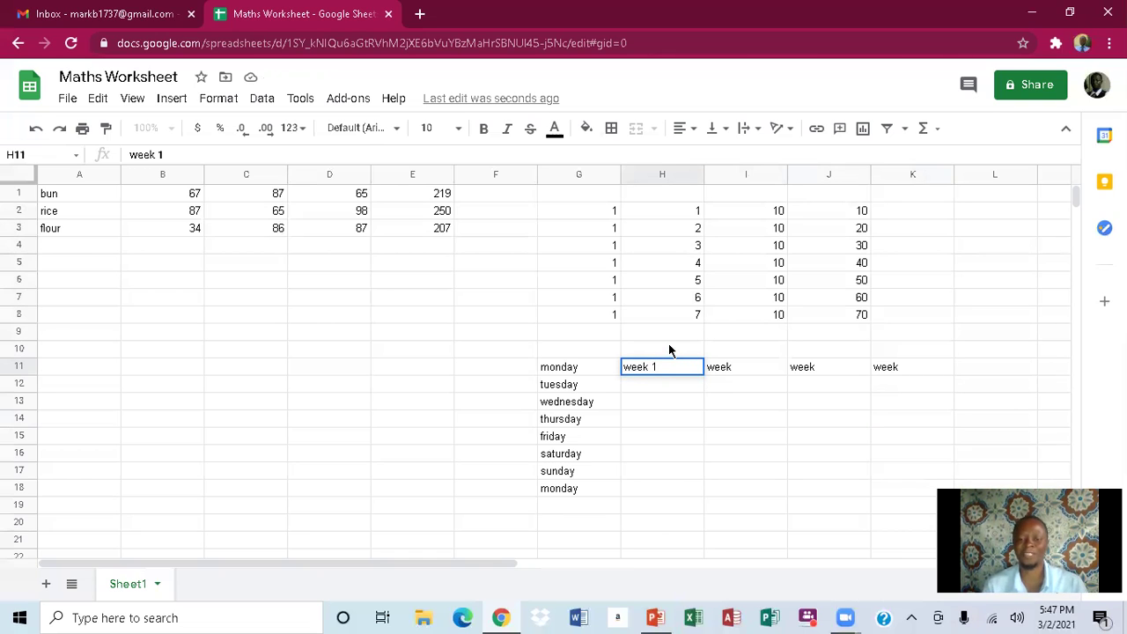
{"action": "left_click", "coordinate": [670, 350]}
{"action": "left_click", "coordinate": [663, 370]}
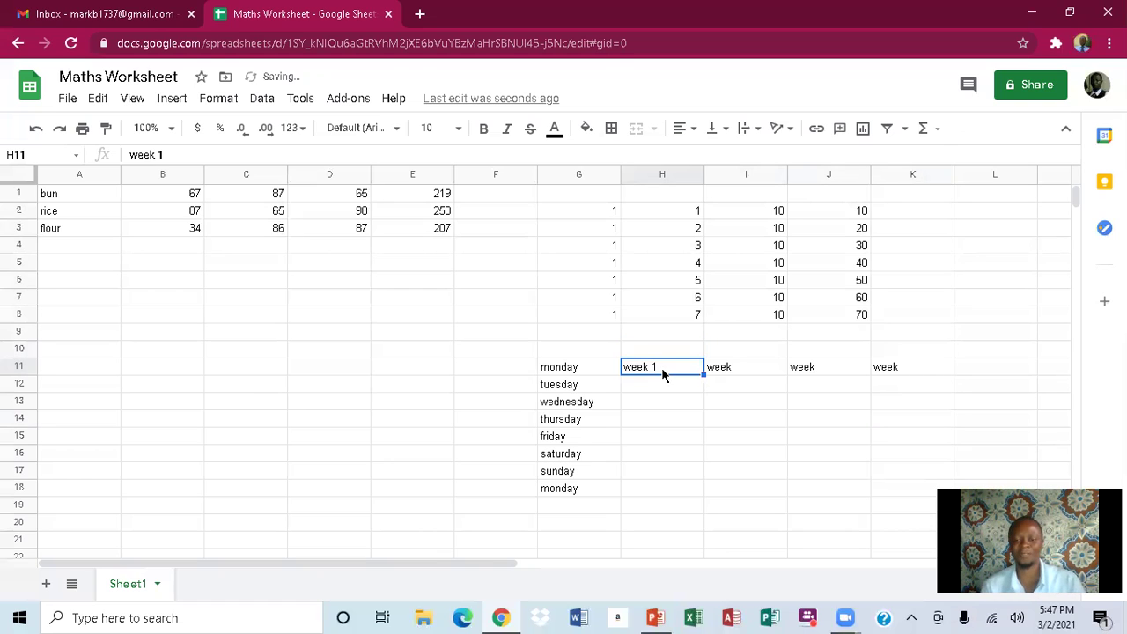
{"action": "left_click_drag", "start_coordinate": [704, 373], "coordinate": [696, 489]}
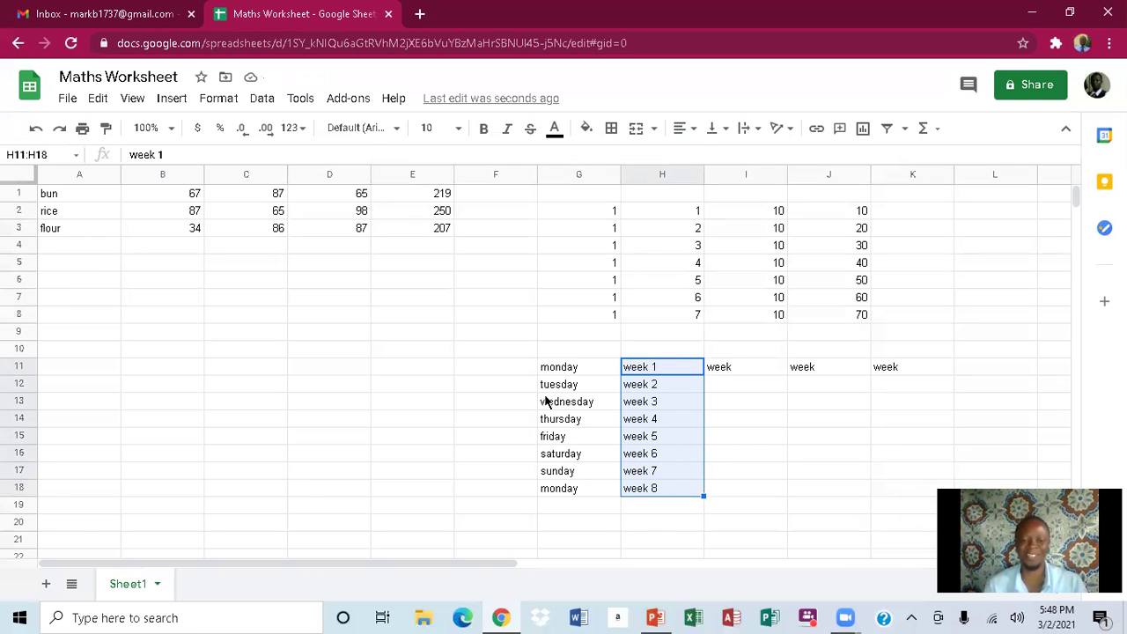
- Enter jan in cell D10 and autofill the month abbreviations down through D20
{"action": "left_click", "coordinate": [317, 352]}
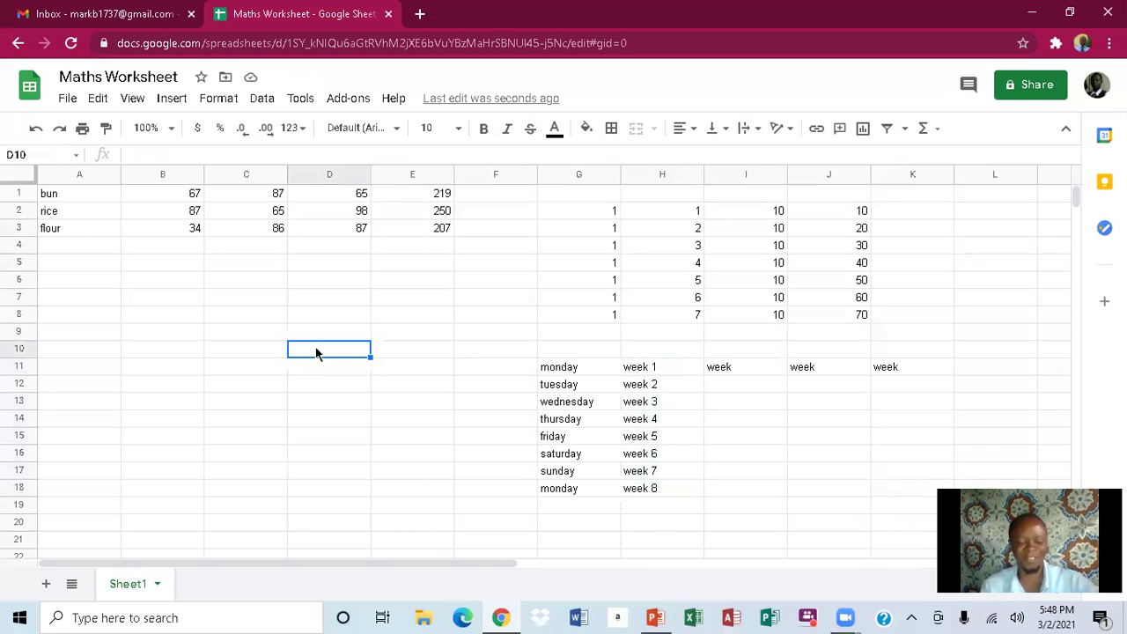
{"action": "type", "text": "j"}
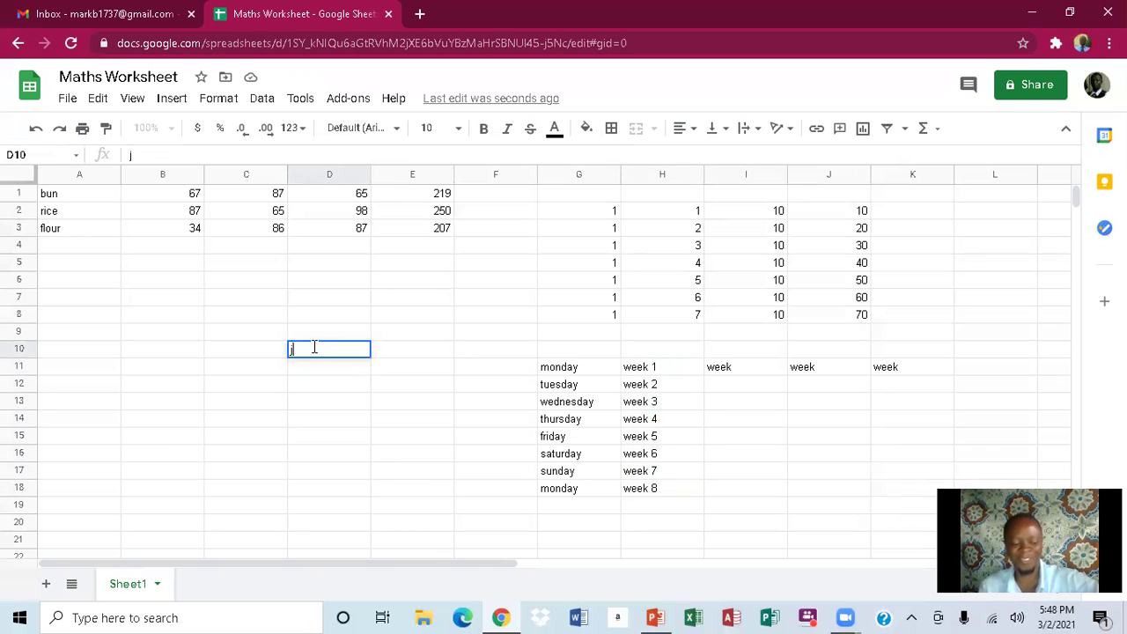
{"action": "type", "text": "an"}
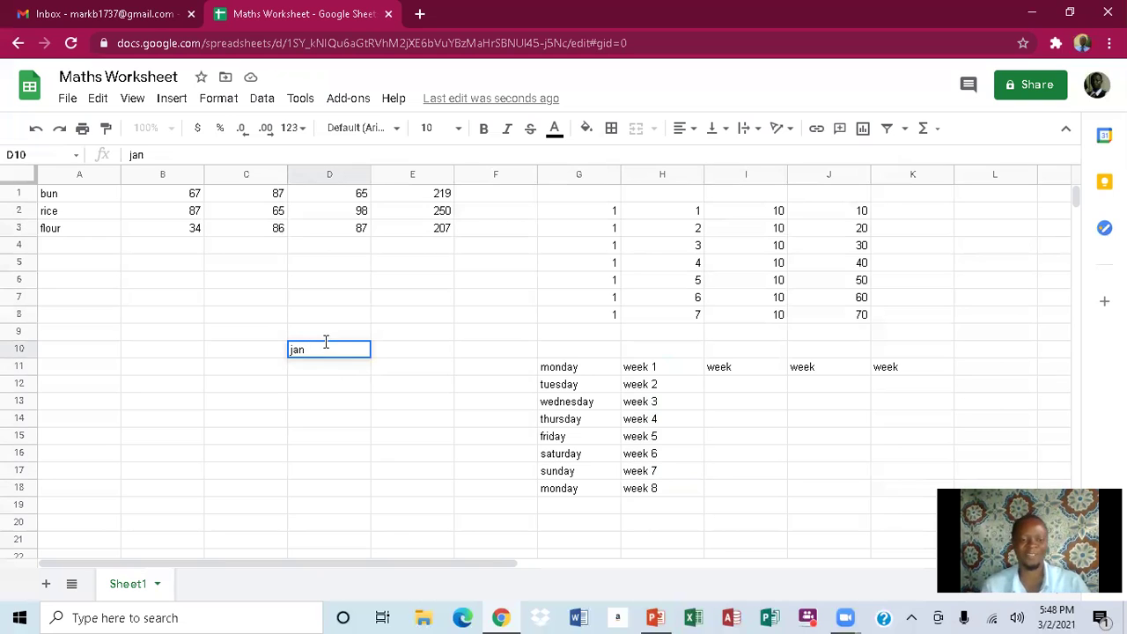
{"action": "left_click", "coordinate": [374, 349]}
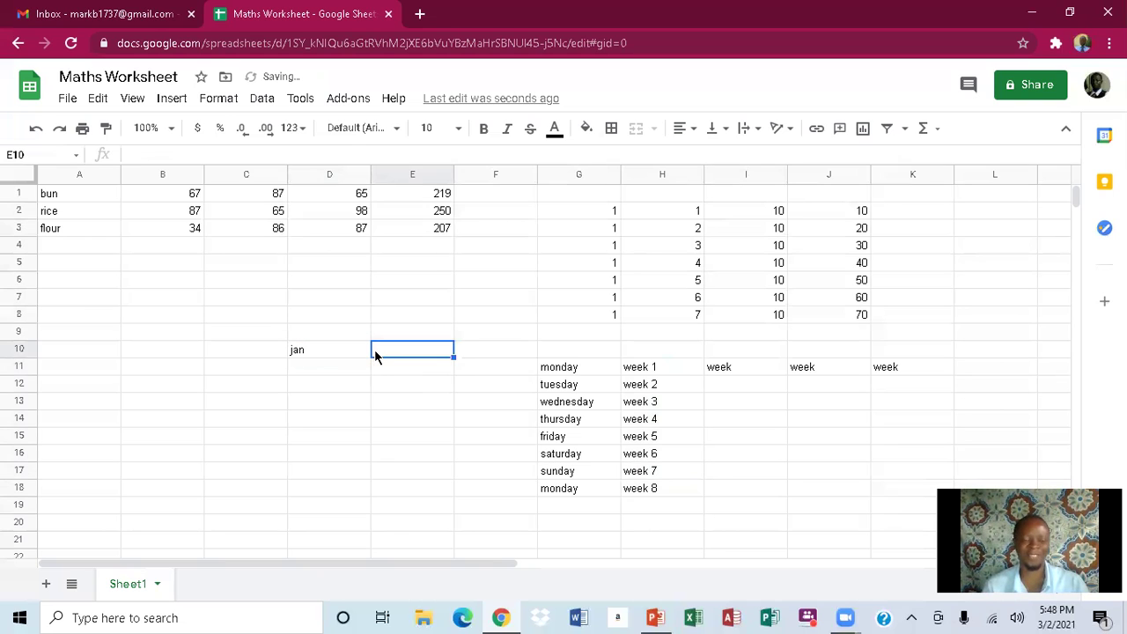
{"action": "left_click", "coordinate": [335, 347]}
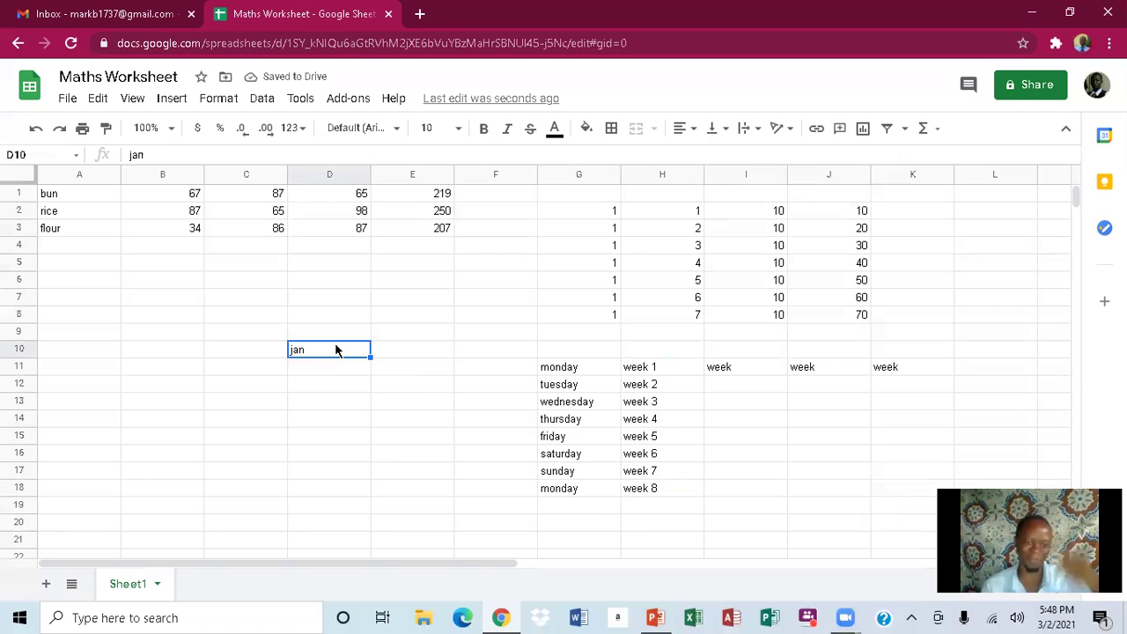
{"action": "left_click_drag", "start_coordinate": [369, 353], "coordinate": [360, 525]}
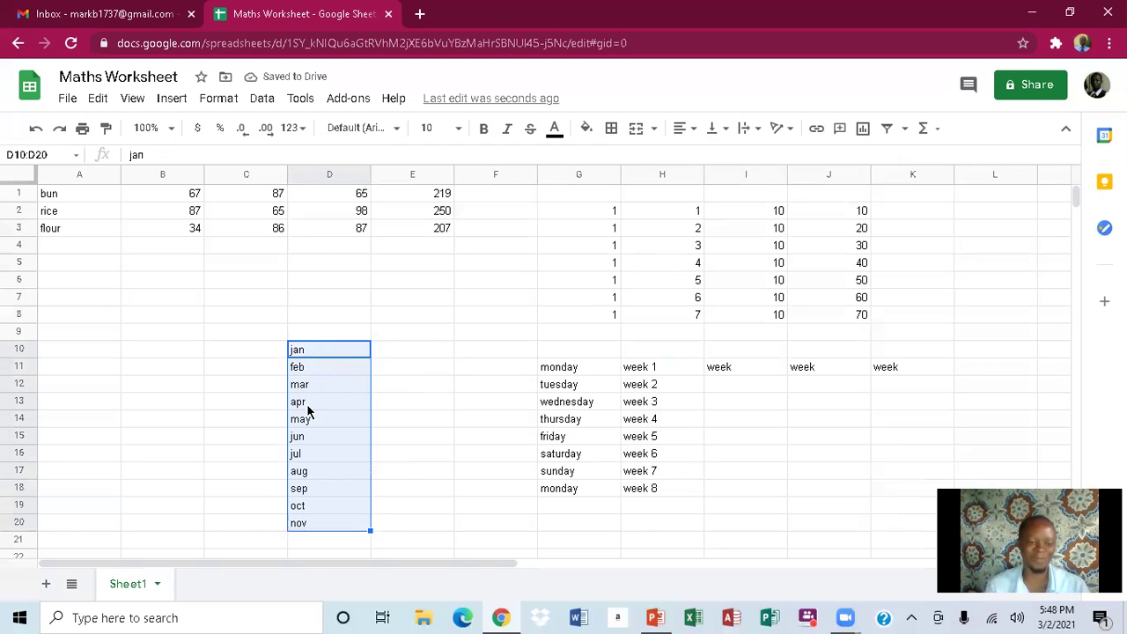
{"action": "left_click", "coordinate": [403, 488]}
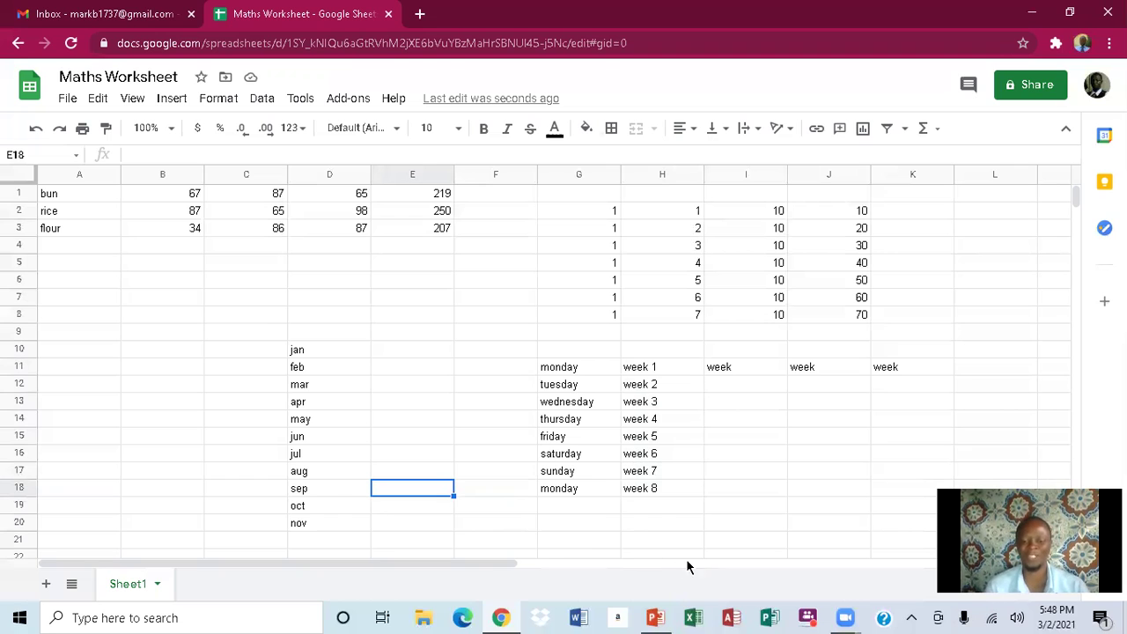
- Switch to the google assignment.pptx presentation in PowerPoint and review the topics on the Google Sheet slide
{"action": "mouse_move", "coordinate": [658, 614]}
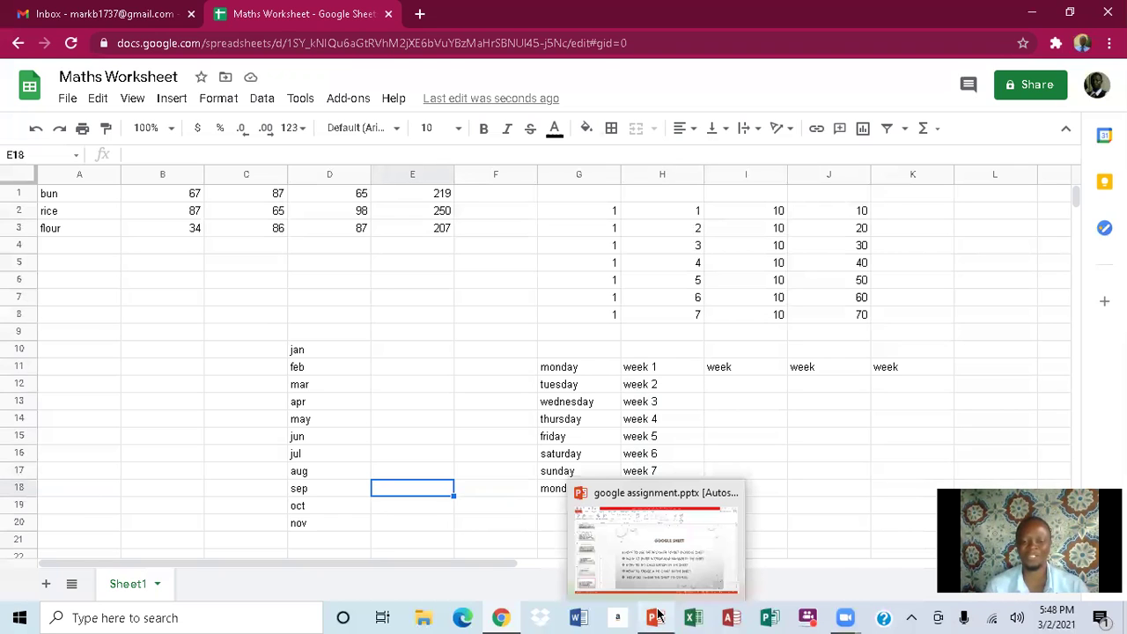
{"action": "left_click", "coordinate": [658, 562]}
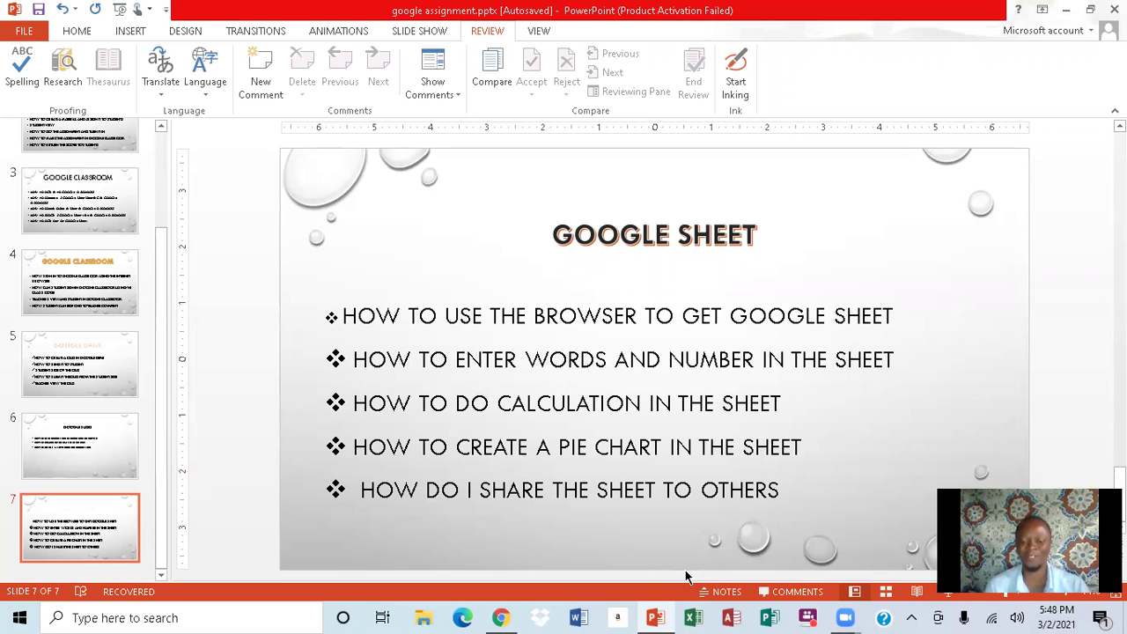
{"action": "mouse_move", "coordinate": [501, 618]}
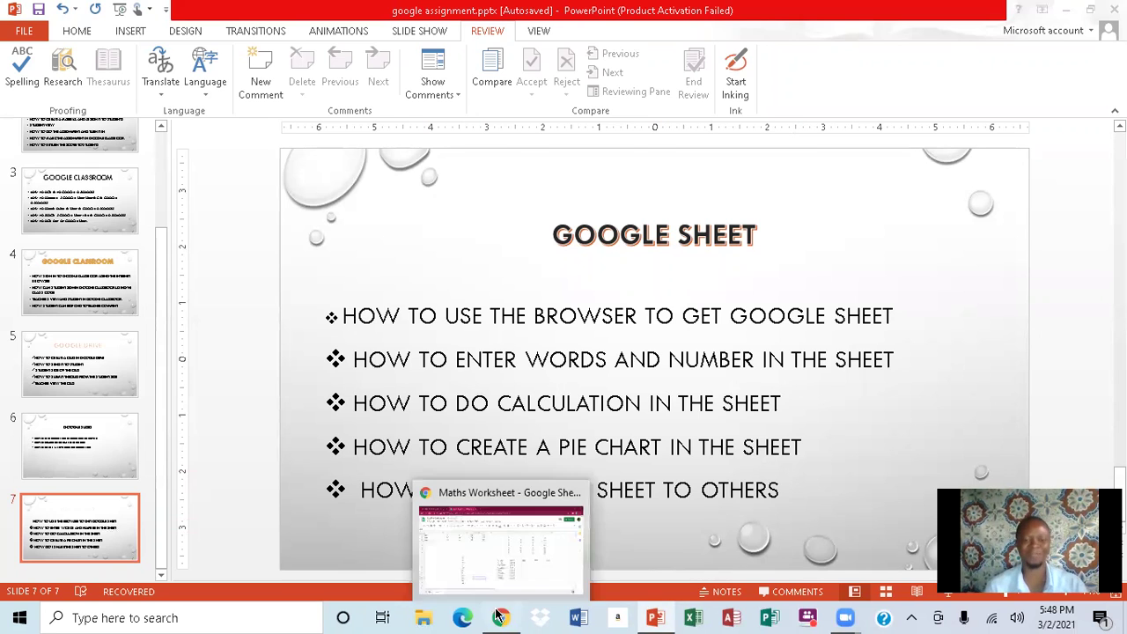
- Switch back to the Maths Worksheet in Chrome and insert a chart from the range B1:E3
{"action": "left_click", "coordinate": [470, 526]}
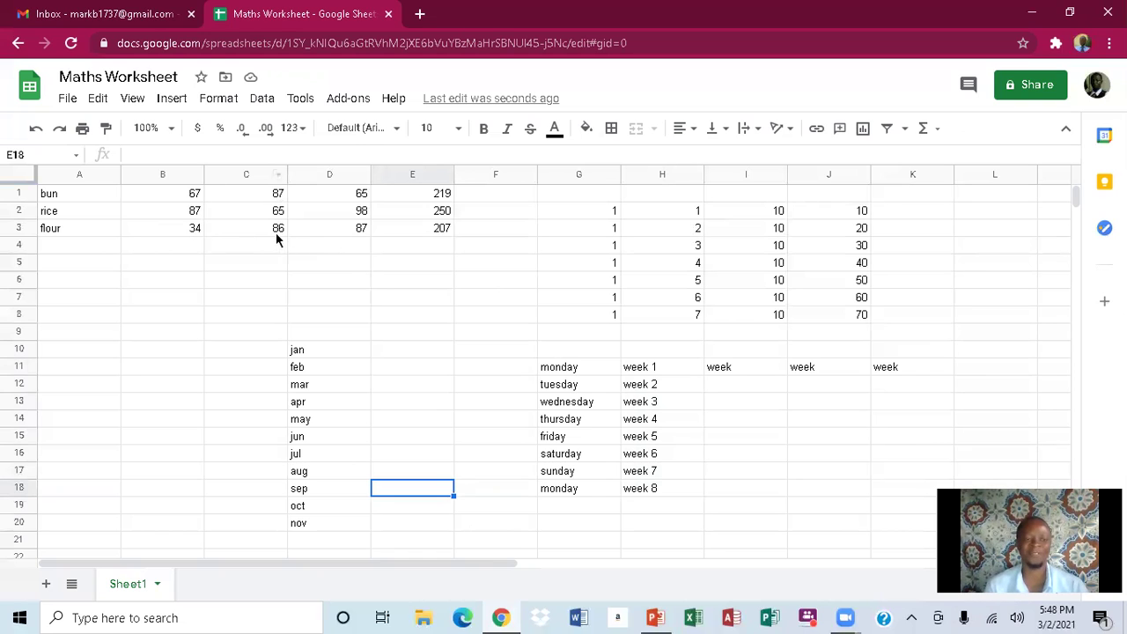
{"action": "left_click", "coordinate": [167, 191]}
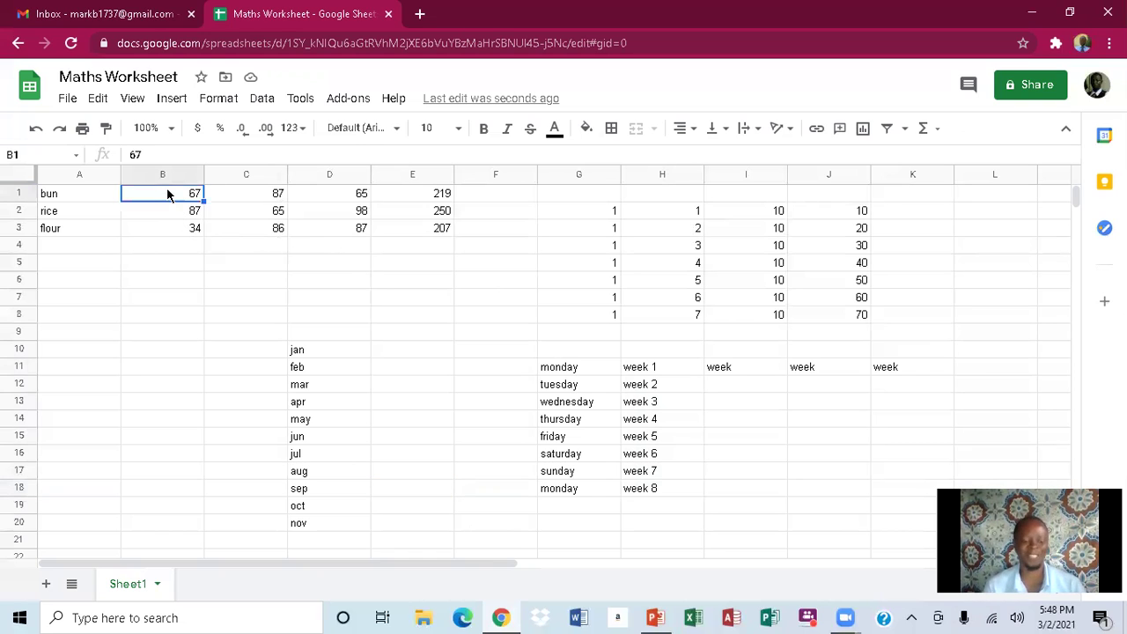
{"action": "left_click_drag", "start_coordinate": [169, 194], "coordinate": [433, 242]}
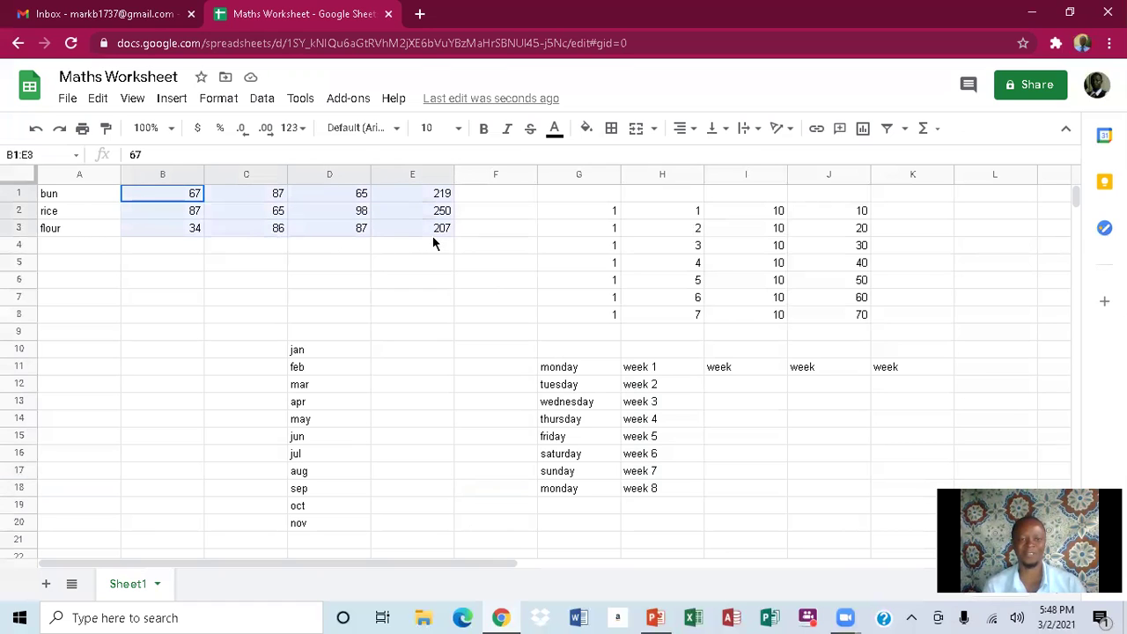
{"action": "left_click", "coordinate": [491, 217]}
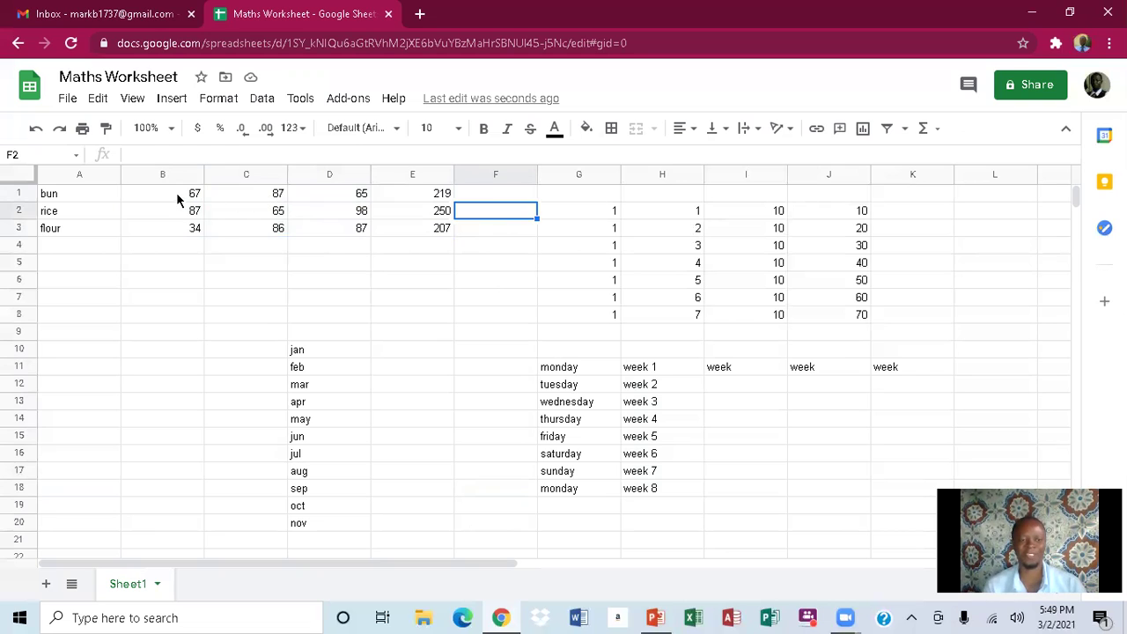
{"action": "left_click_drag", "start_coordinate": [177, 194], "coordinate": [264, 200]}
{"action": "left_click_drag", "start_coordinate": [338, 206], "coordinate": [423, 228]}
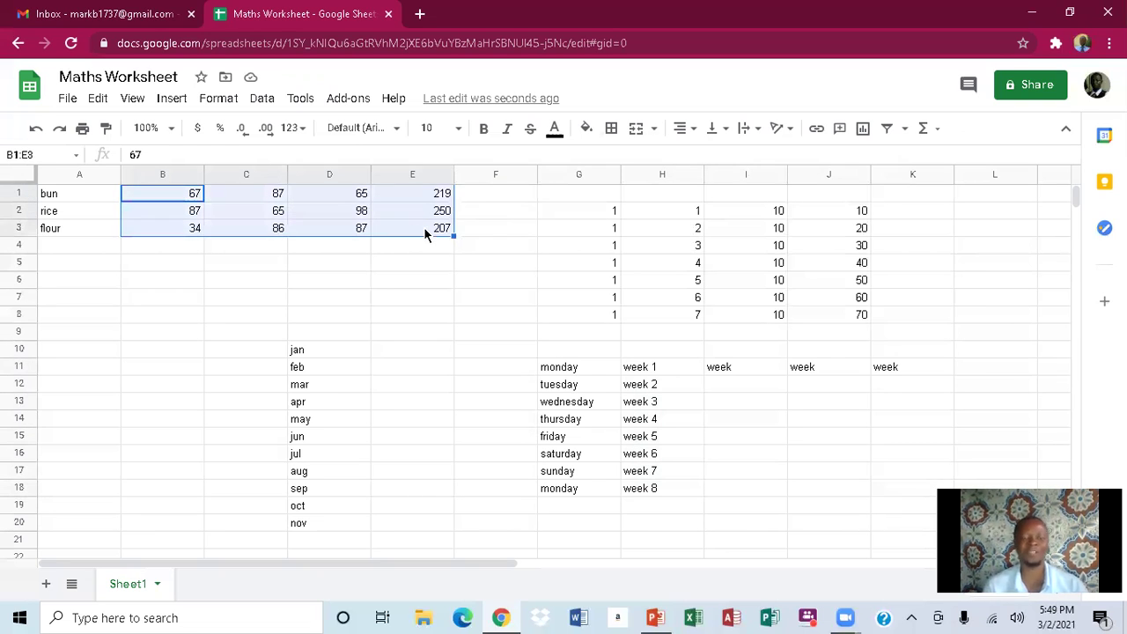
{"action": "left_click", "coordinate": [172, 100]}
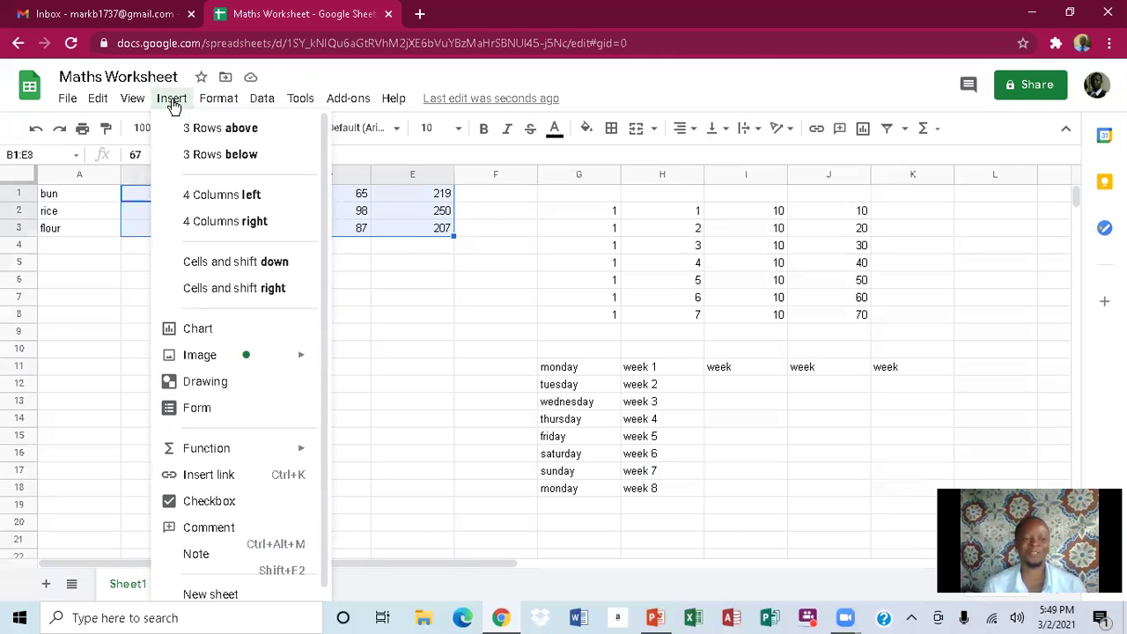
{"action": "left_click", "coordinate": [218, 99]}
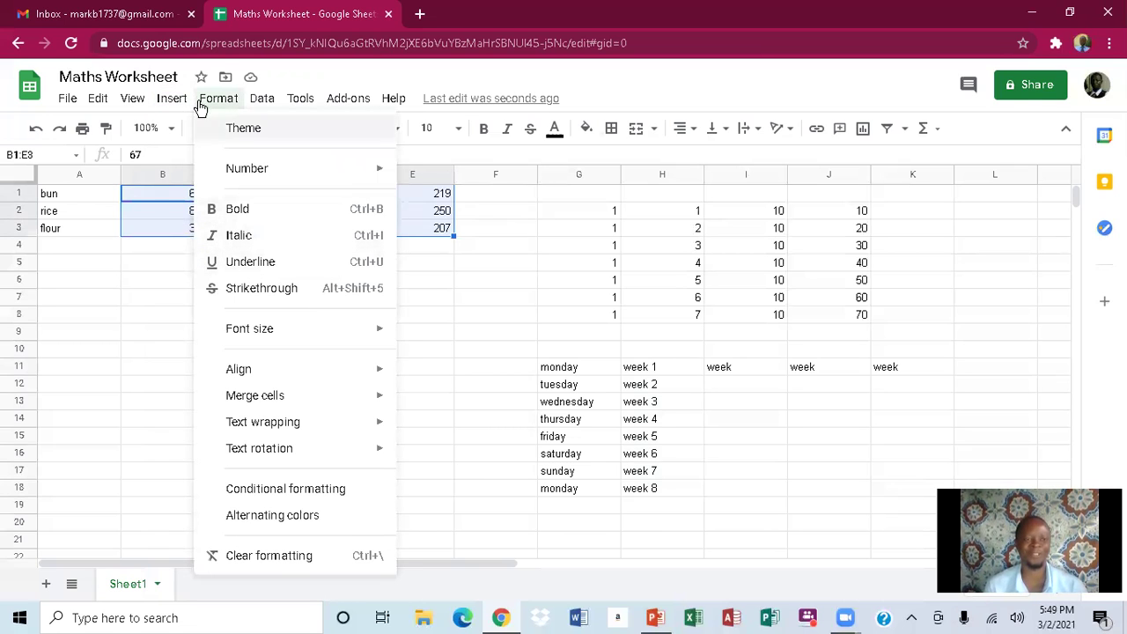
{"action": "mouse_move", "coordinate": [172, 99]}
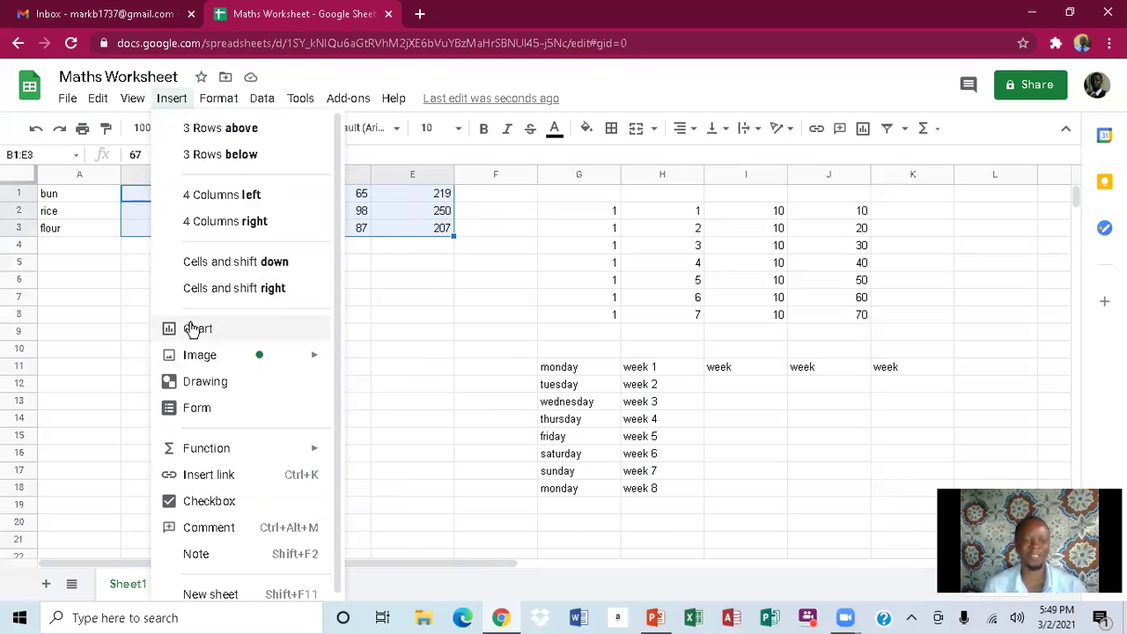
{"action": "left_click", "coordinate": [192, 329]}
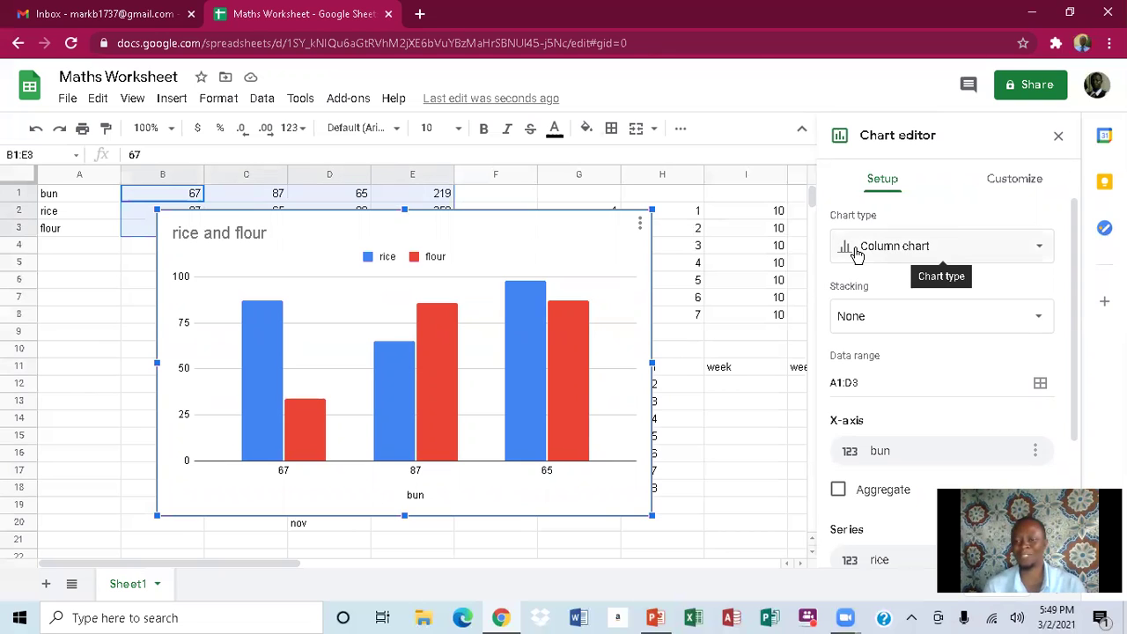
- Change the chart type from the column style to a 3D pie chart and close the chart editor
{"action": "left_click", "coordinate": [1041, 251]}
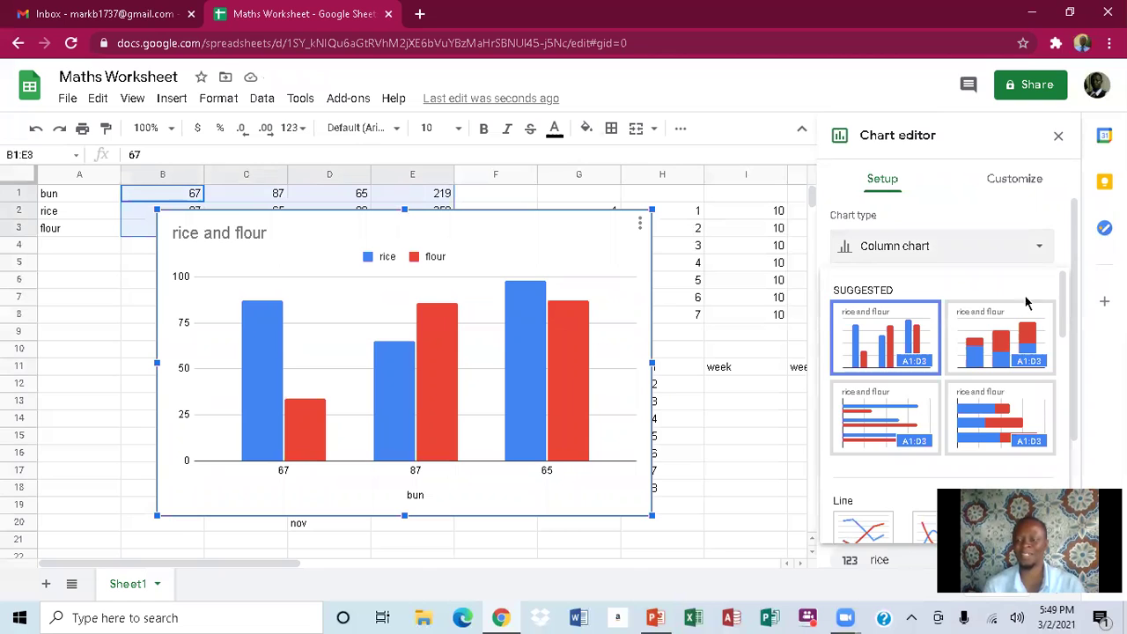
{"action": "left_click", "coordinate": [1073, 460]}
{"action": "scroll", "coordinate": [1072, 460], "scroll_direction": "down", "scroll_amount": 3}
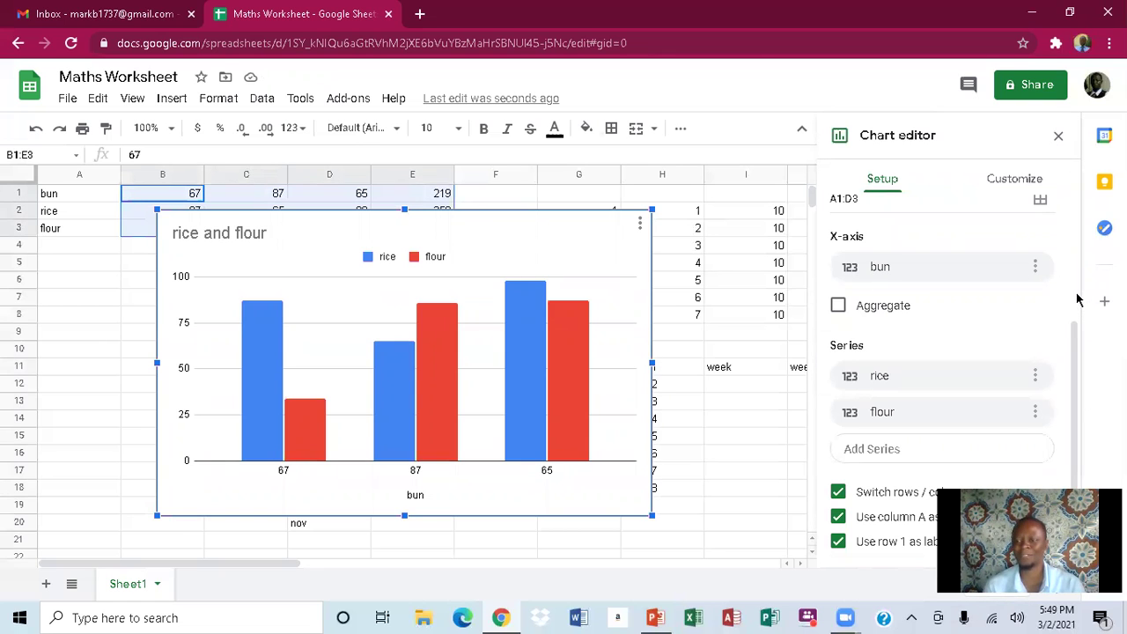
{"action": "scroll", "coordinate": [1076, 300], "scroll_direction": "up", "scroll_amount": 2}
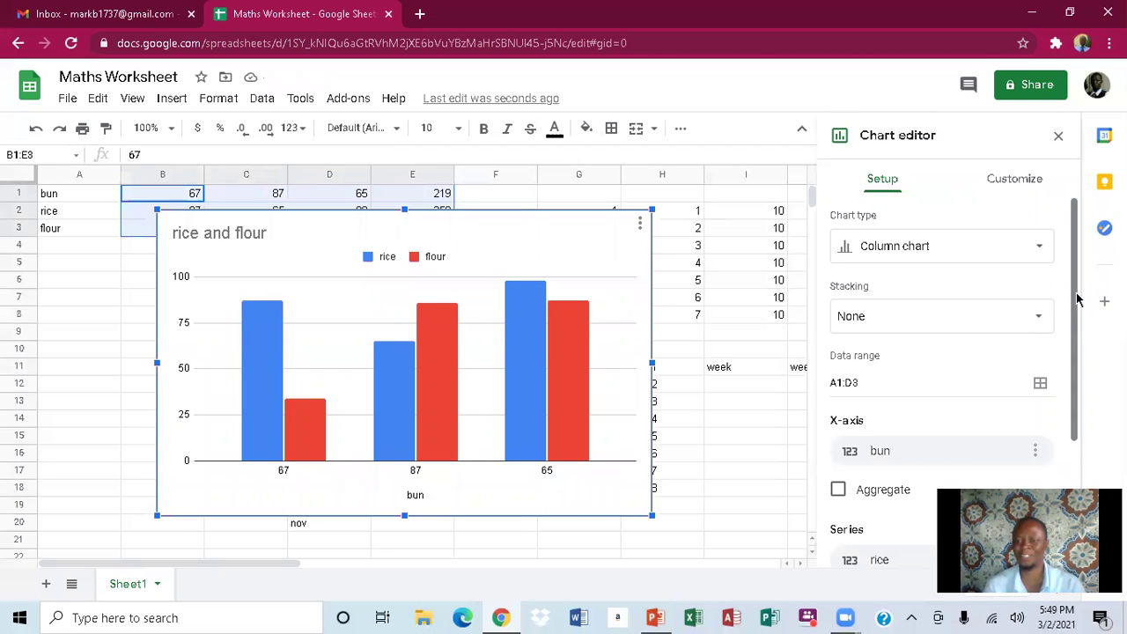
{"action": "left_click", "coordinate": [1042, 247]}
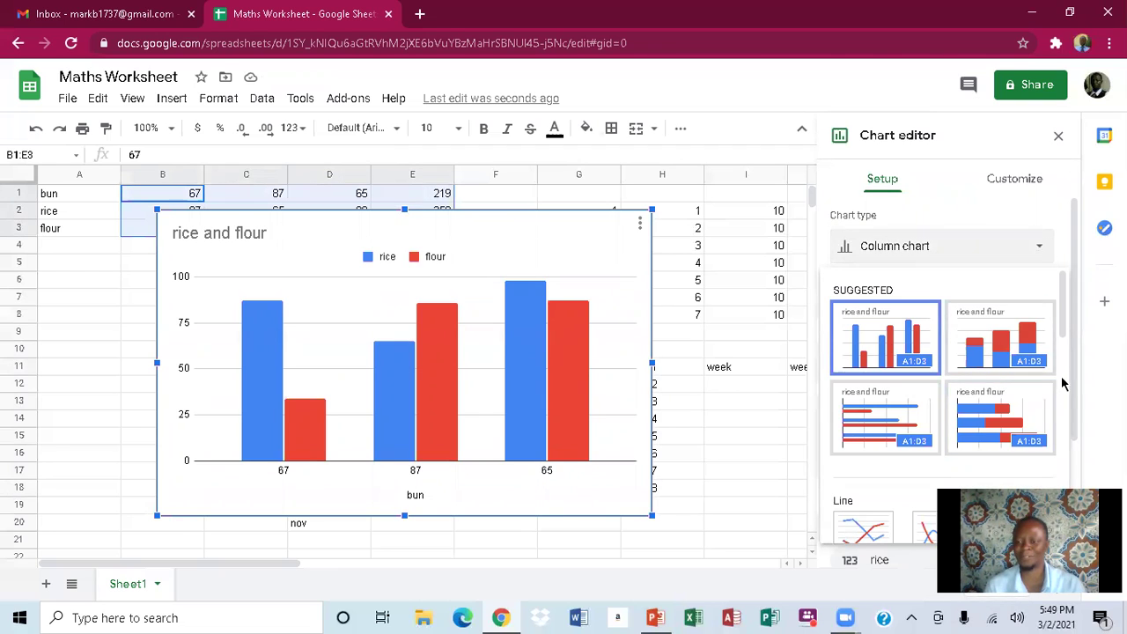
{"action": "scroll", "coordinate": [1061, 376], "scroll_direction": "down", "scroll_amount": 3}
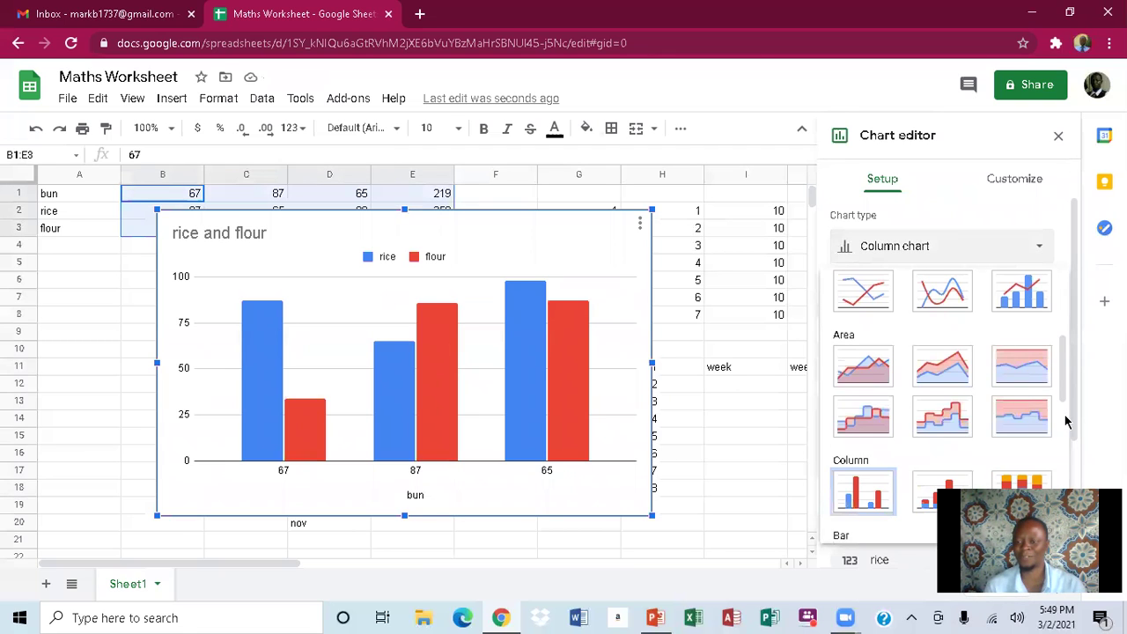
{"action": "scroll", "coordinate": [1066, 422], "scroll_direction": "down", "scroll_amount": 3}
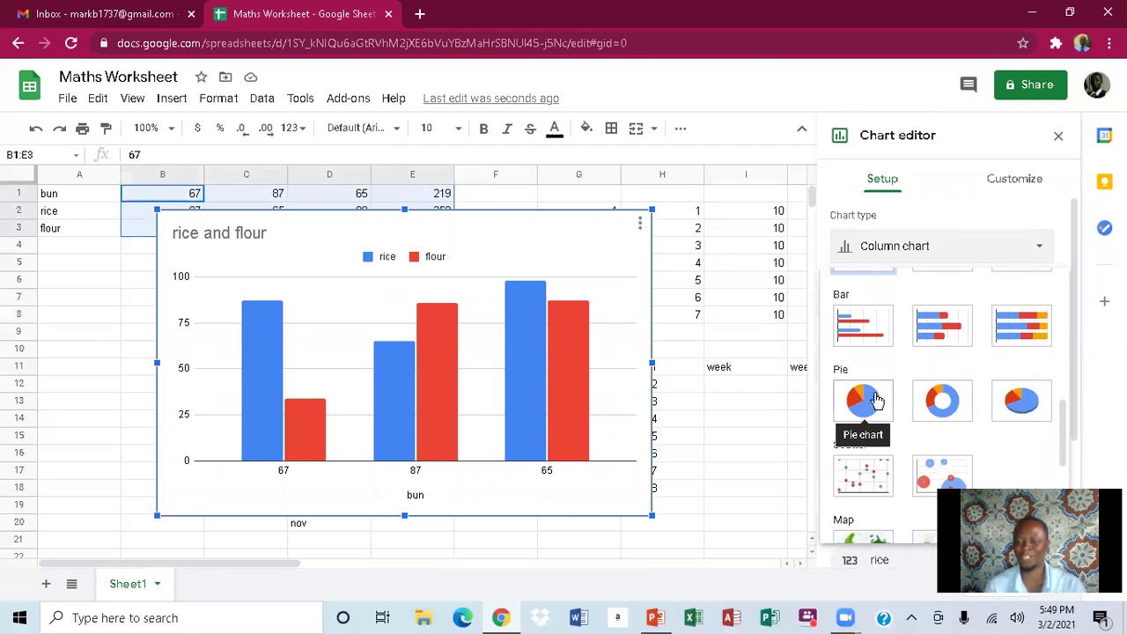
{"action": "left_click", "coordinate": [1004, 407]}
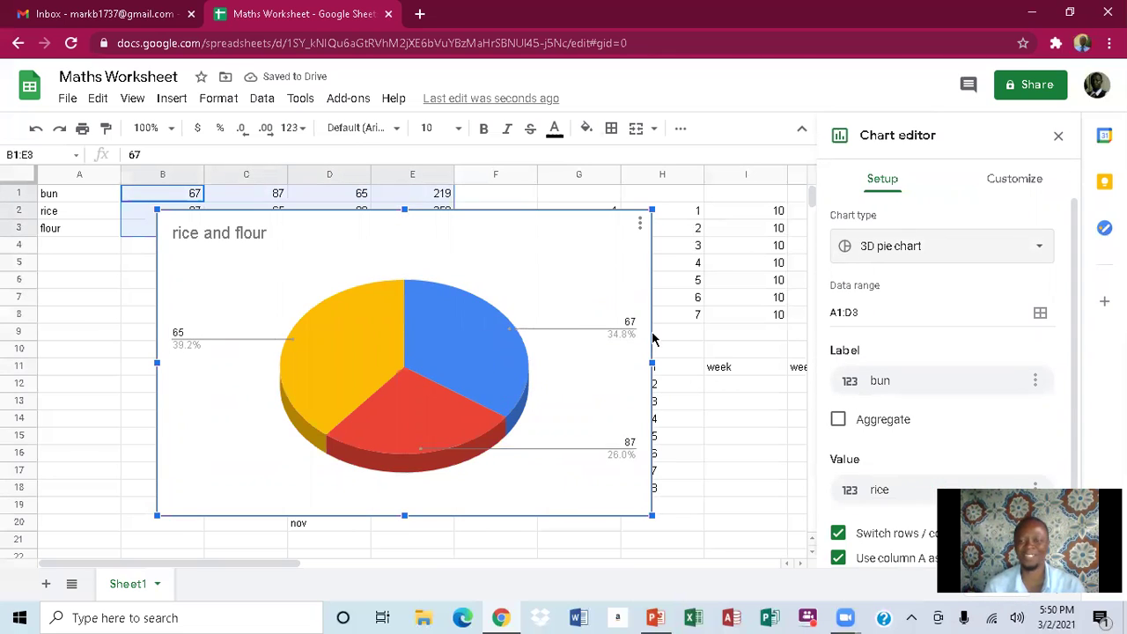
{"action": "left_click", "coordinate": [1060, 136]}
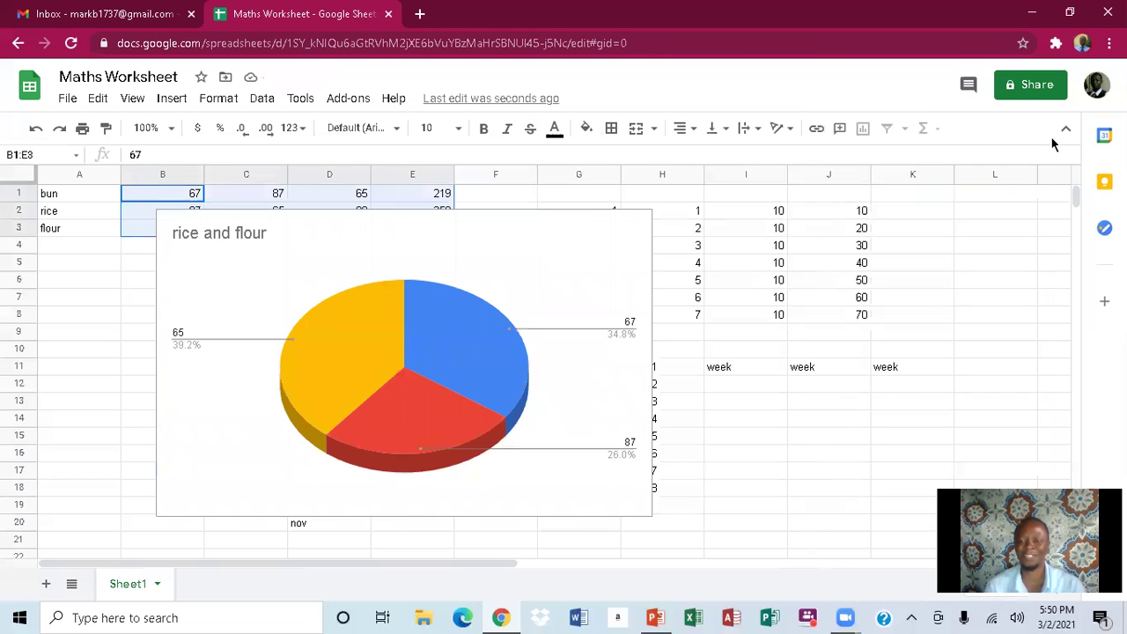
- Move the rice and flour pie chart below the data table and shrink it to span columns A to D from row 14 down
{"action": "left_click", "coordinate": [523, 233]}
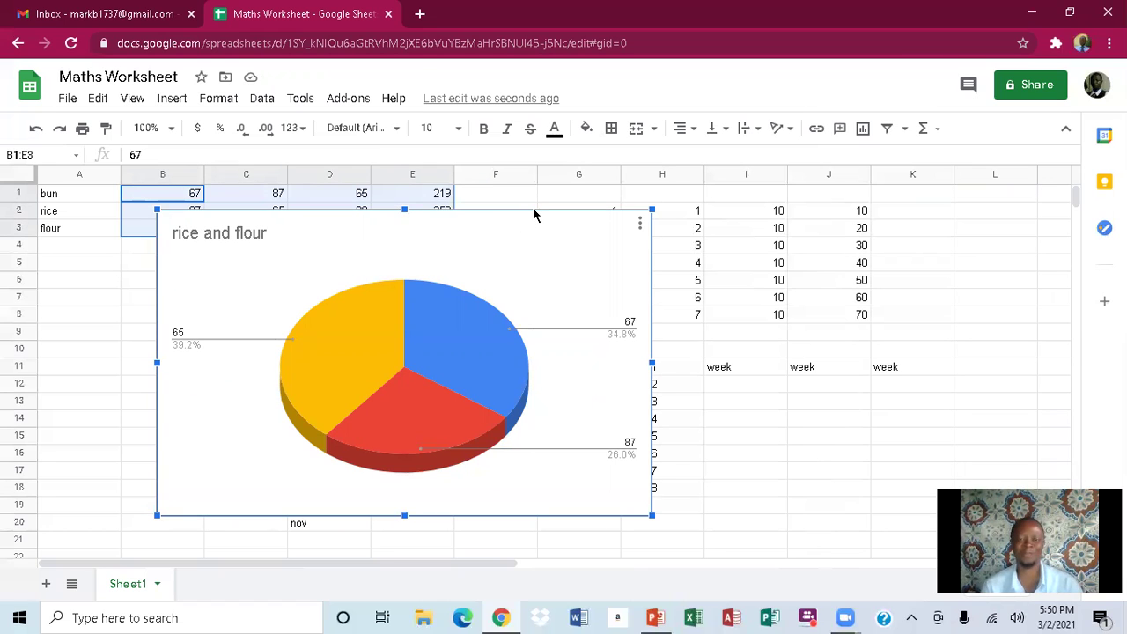
{"action": "left_click_drag", "start_coordinate": [531, 234], "coordinate": [425, 298]}
{"action": "scroll", "coordinate": [541, 297], "scroll_direction": "down", "scroll_amount": 1}
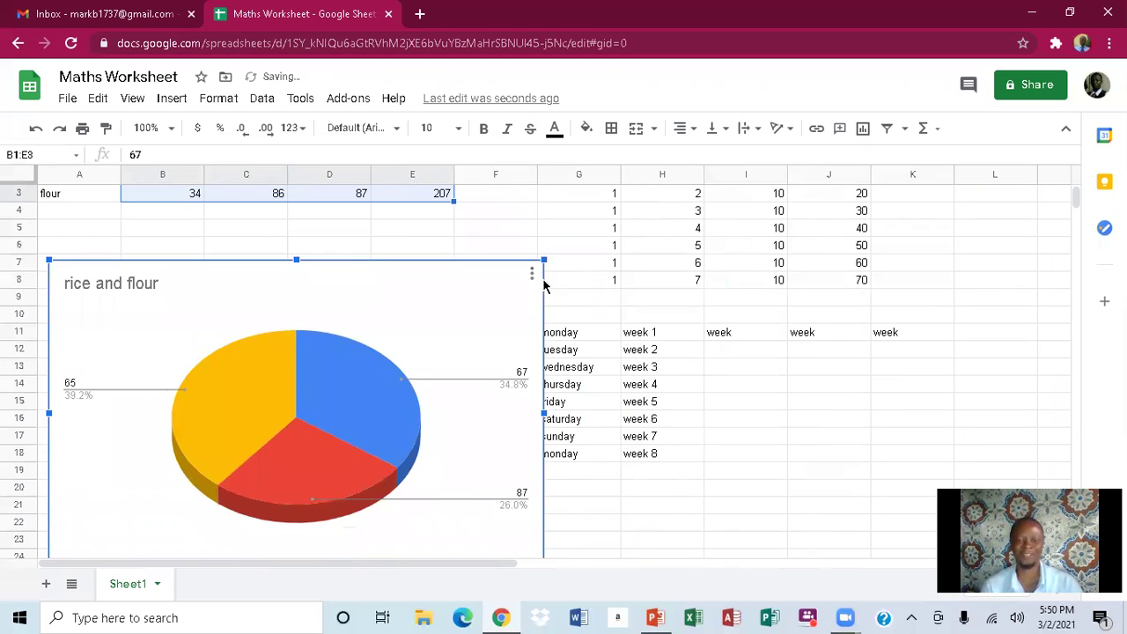
{"action": "left_click_drag", "start_coordinate": [543, 257], "coordinate": [322, 390]}
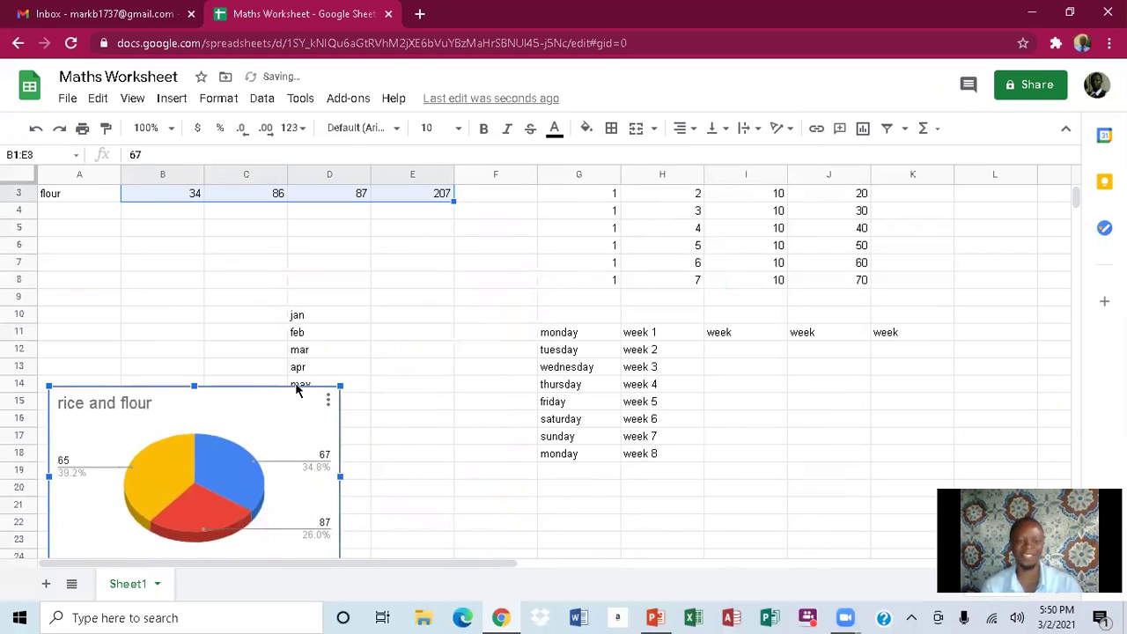
{"action": "left_click_drag", "start_coordinate": [251, 380], "coordinate": [414, 331]}
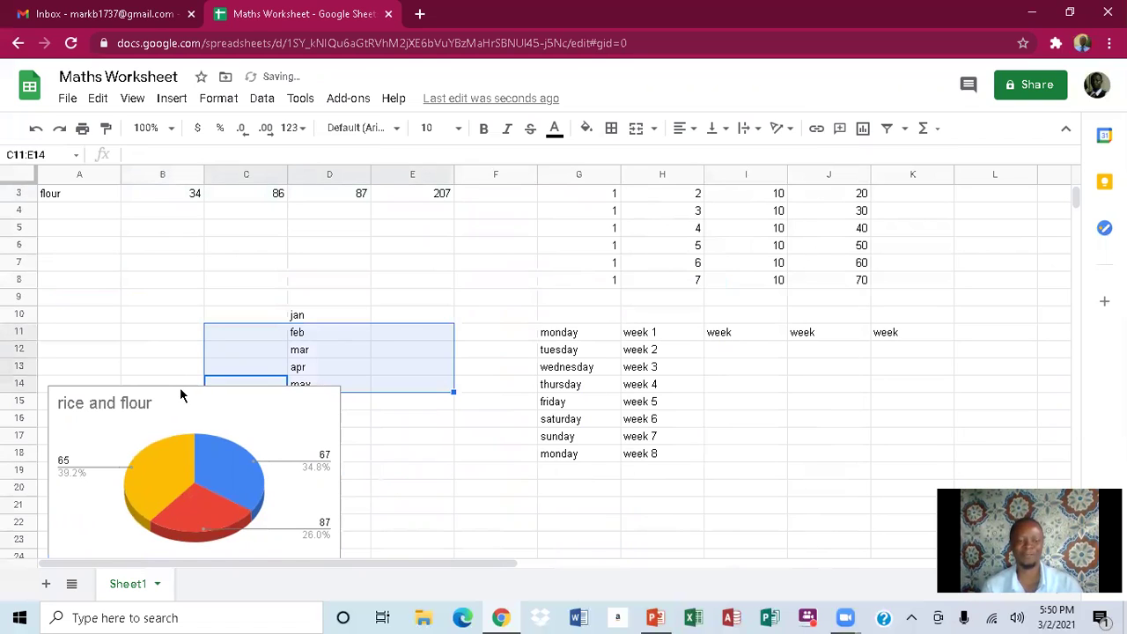
{"action": "left_click", "coordinate": [261, 269]}
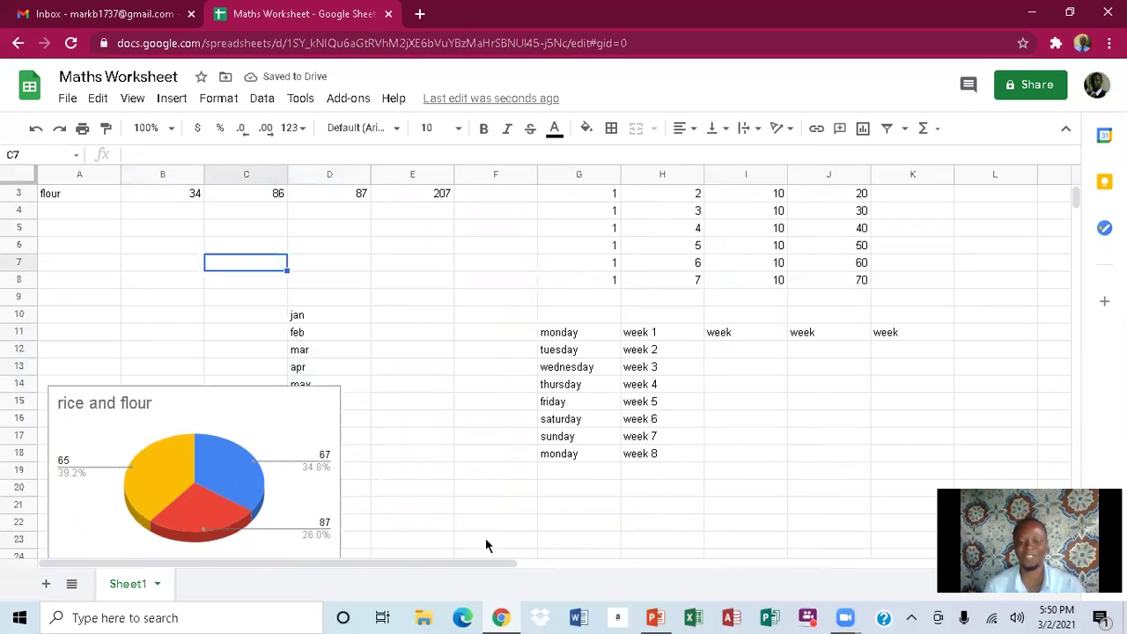
- Check the topics on the Google Sheet slide in PowerPoint and return to the Maths Worksheet in Chrome
{"action": "mouse_move", "coordinate": [652, 616]}
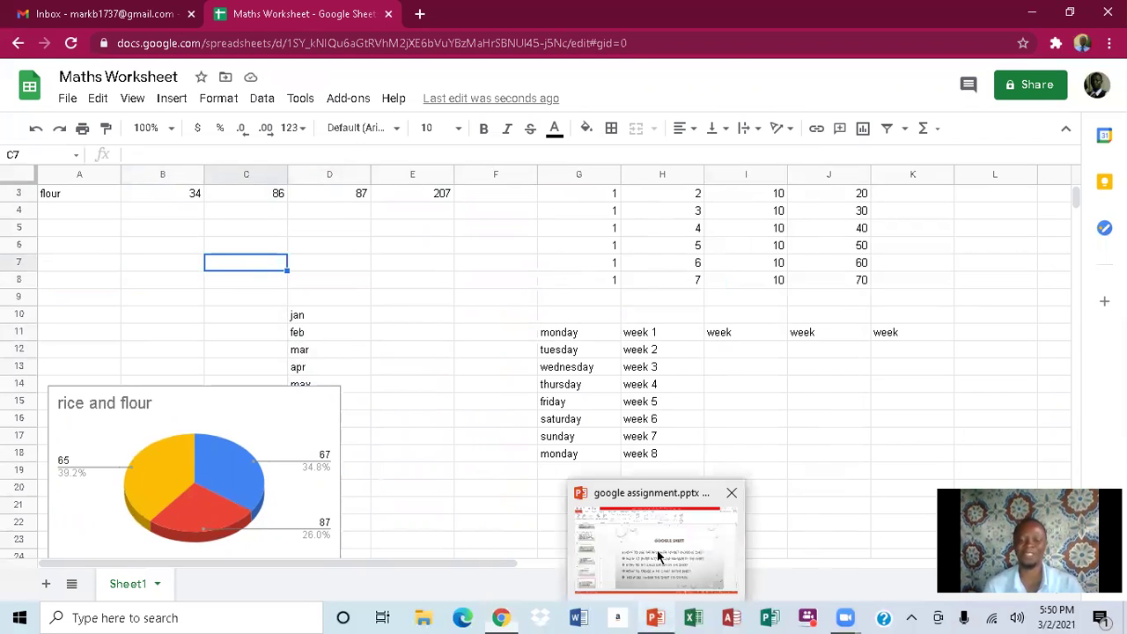
{"action": "left_click", "coordinate": [656, 551]}
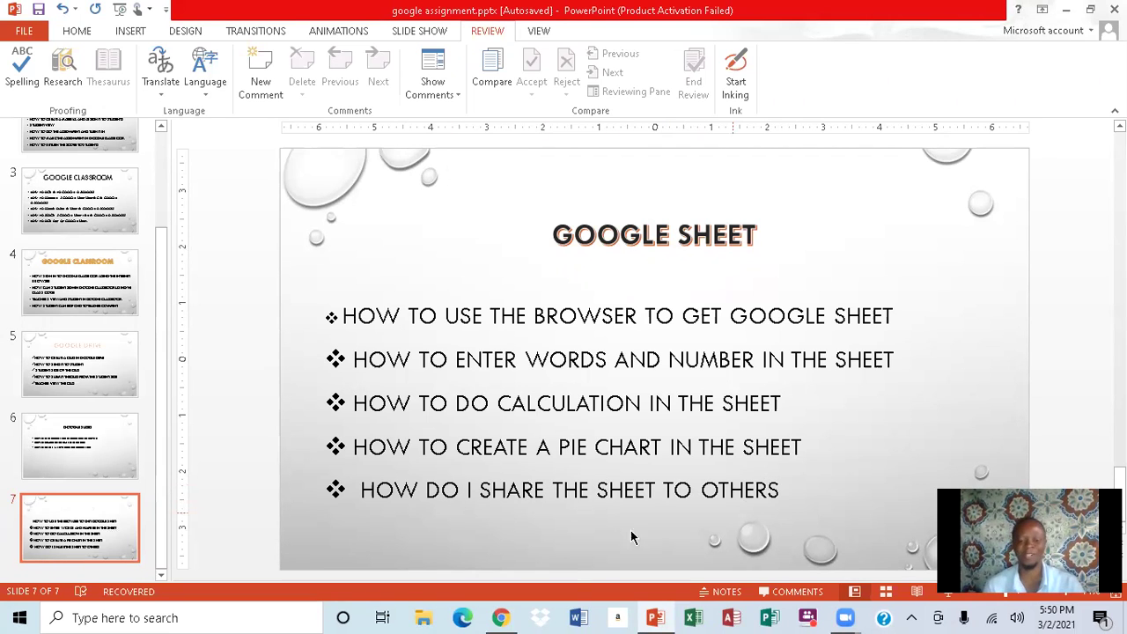
{"action": "left_click", "coordinate": [503, 608]}
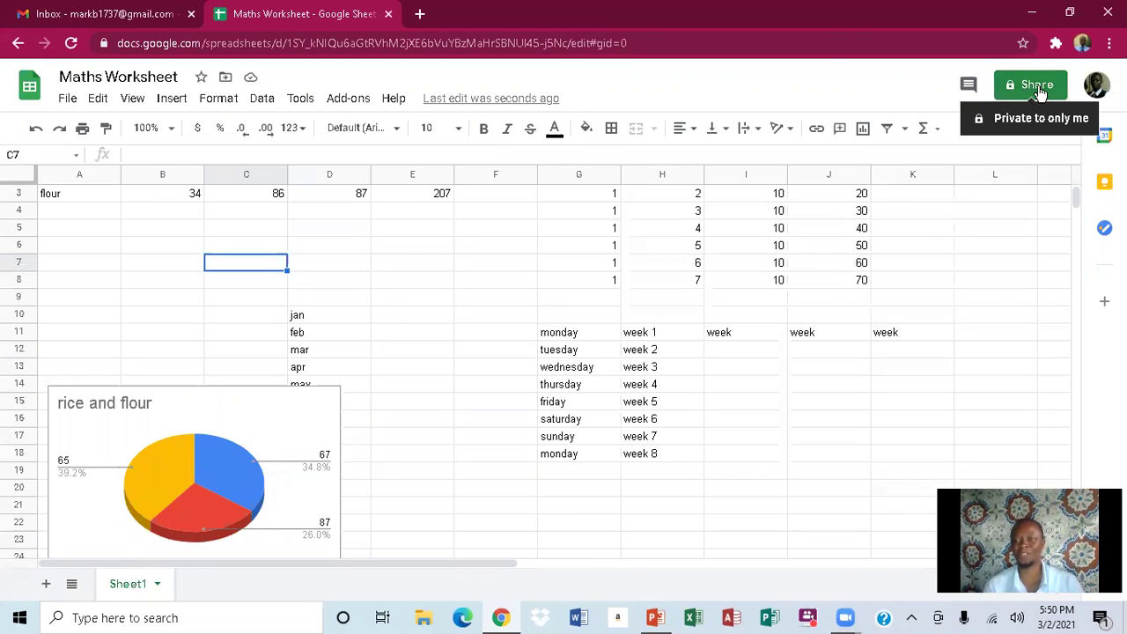
- Open the worksheet's sharing settings, dismiss the link sharing tip, review the people and link options, and close the dialog
{"action": "left_click", "coordinate": [1035, 87]}
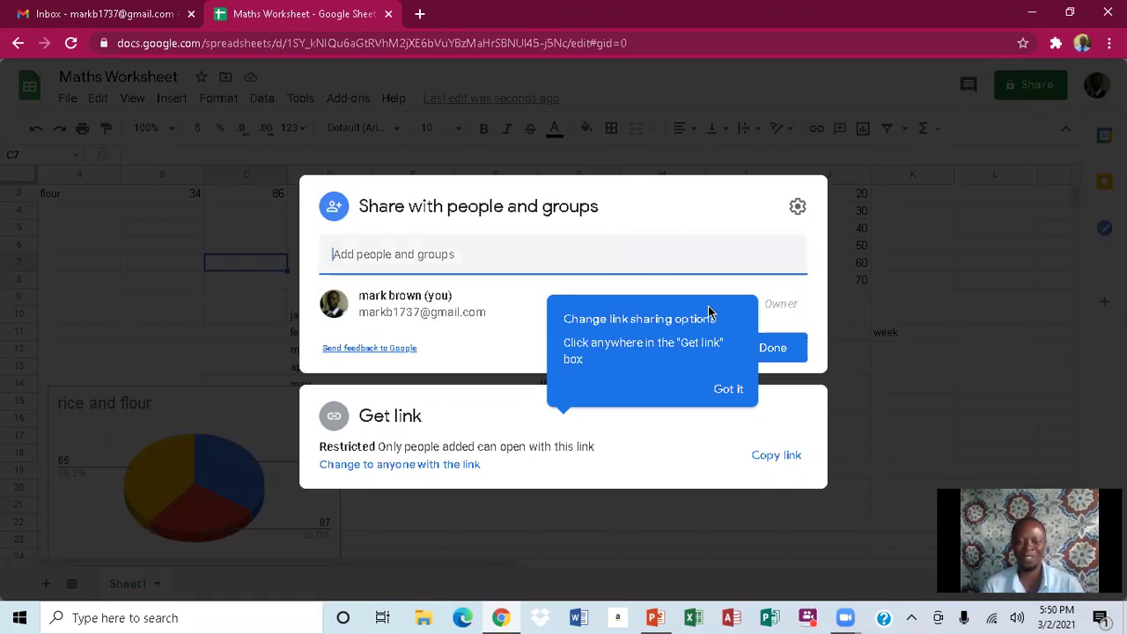
{"action": "left_click", "coordinate": [727, 388]}
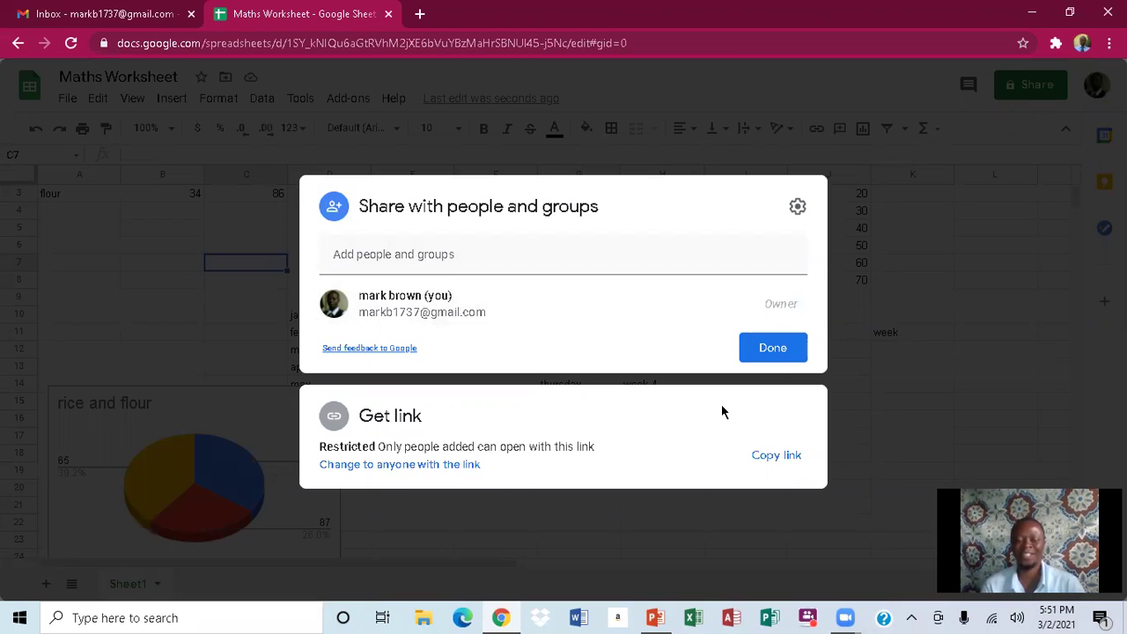
{"action": "left_click", "coordinate": [764, 356]}
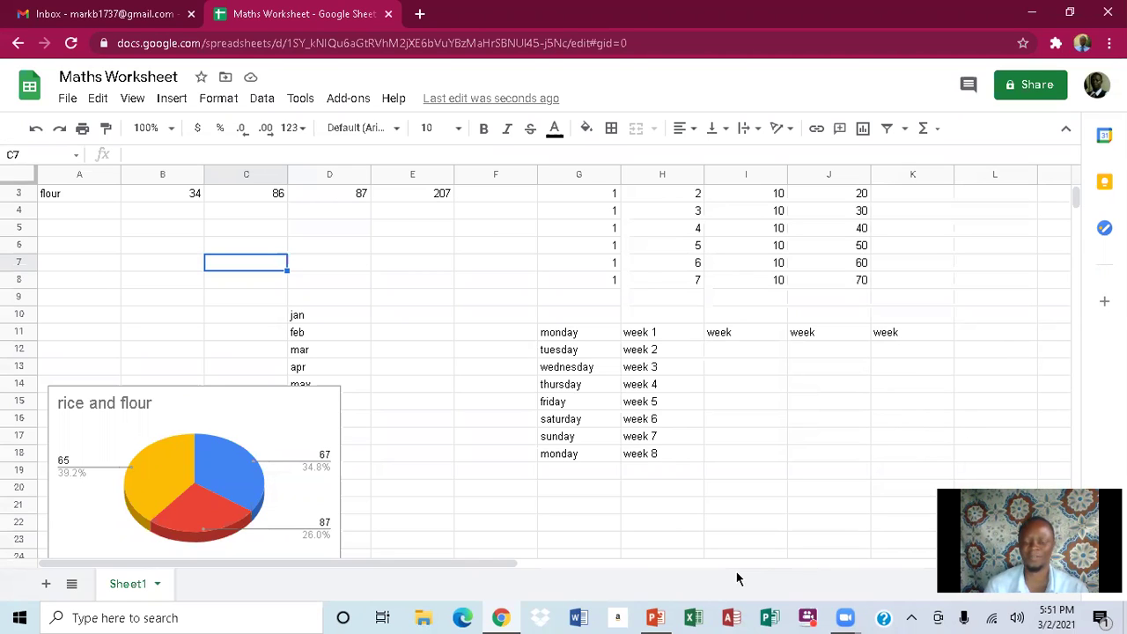
- Switch to the google assignment.pptx presentation in PowerPoint
{"action": "mouse_move", "coordinate": [655, 616]}
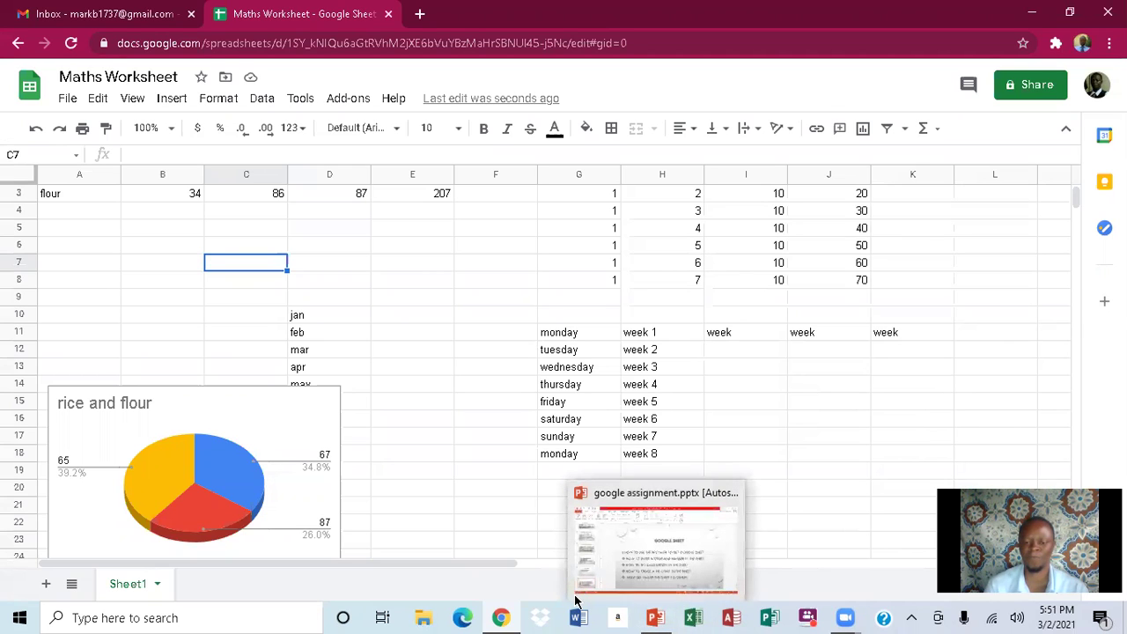